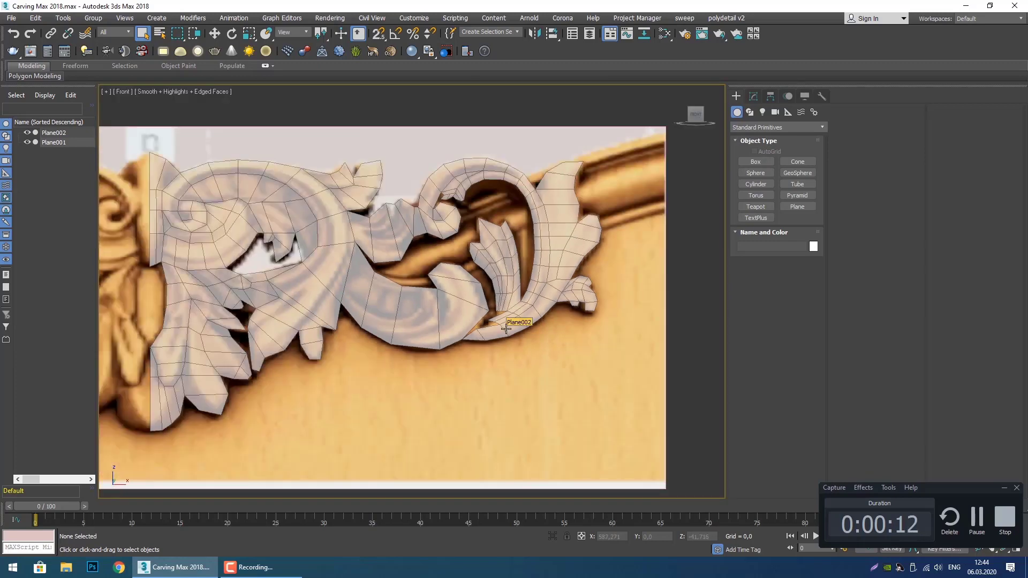
Select the Plane002 carving mesh and enter vertex editing near the gap between the large scroll and the small leaf.
{"action": "scroll", "coordinate": [506, 338], "scroll_direction": "down", "scroll_amount": 2}
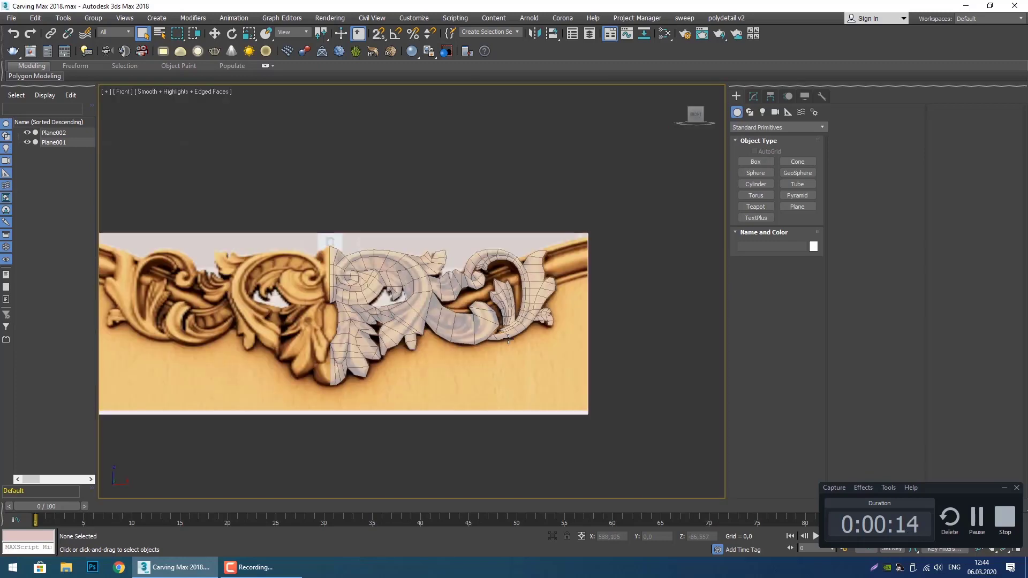
{"action": "scroll", "coordinate": [508, 338], "scroll_direction": "up", "scroll_amount": 5}
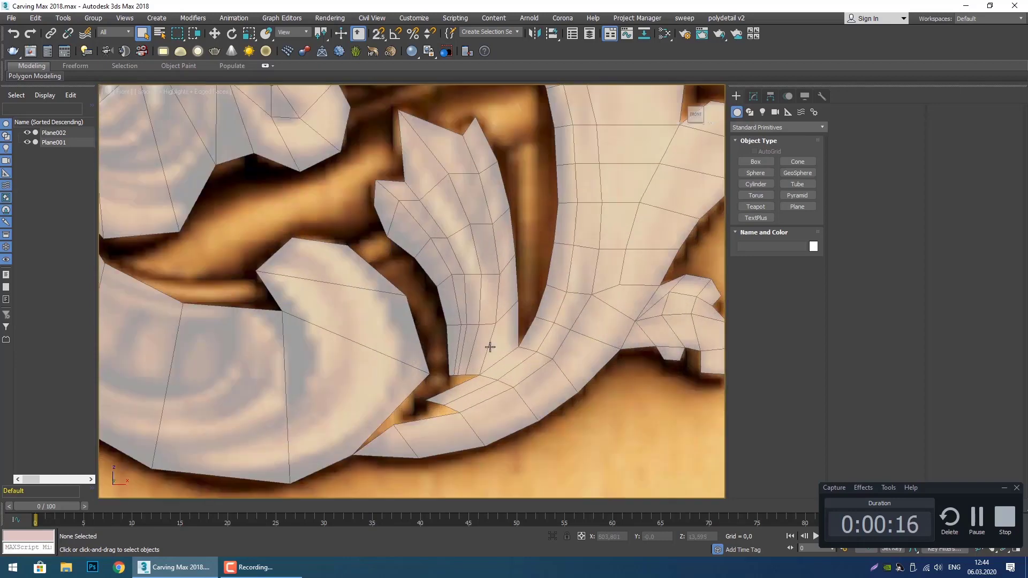
{"action": "middle_click_drag", "start_coordinate": [485, 316], "coordinate": [496, 321]}
{"action": "scroll", "coordinate": [492, 313], "scroll_direction": "up", "scroll_amount": 1}
{"action": "scroll", "coordinate": [485, 300], "scroll_direction": "down", "scroll_amount": 4}
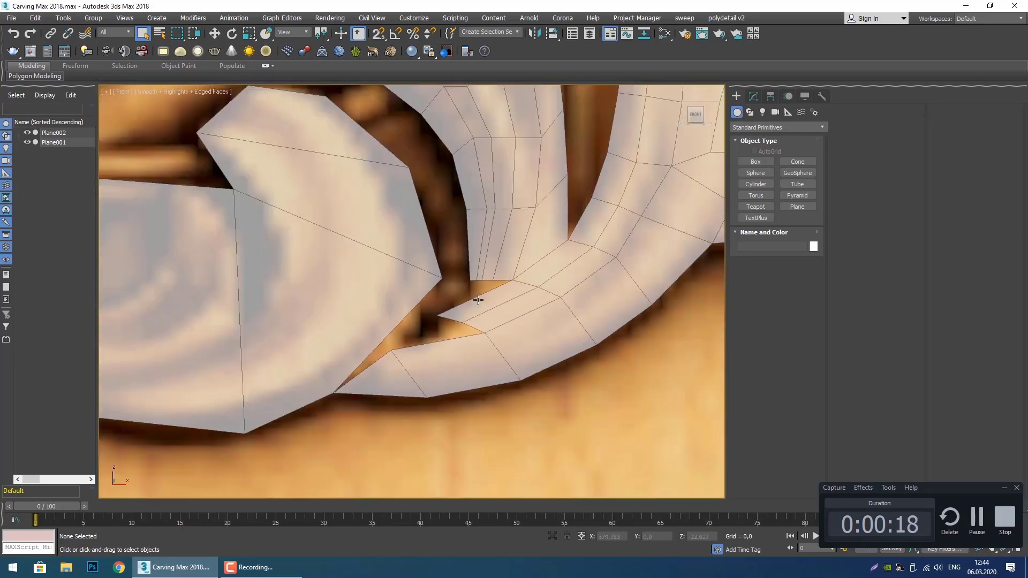
{"action": "scroll", "coordinate": [478, 315], "scroll_direction": "up", "scroll_amount": 3}
{"action": "middle_click_drag", "start_coordinate": [477, 314], "coordinate": [498, 336]}
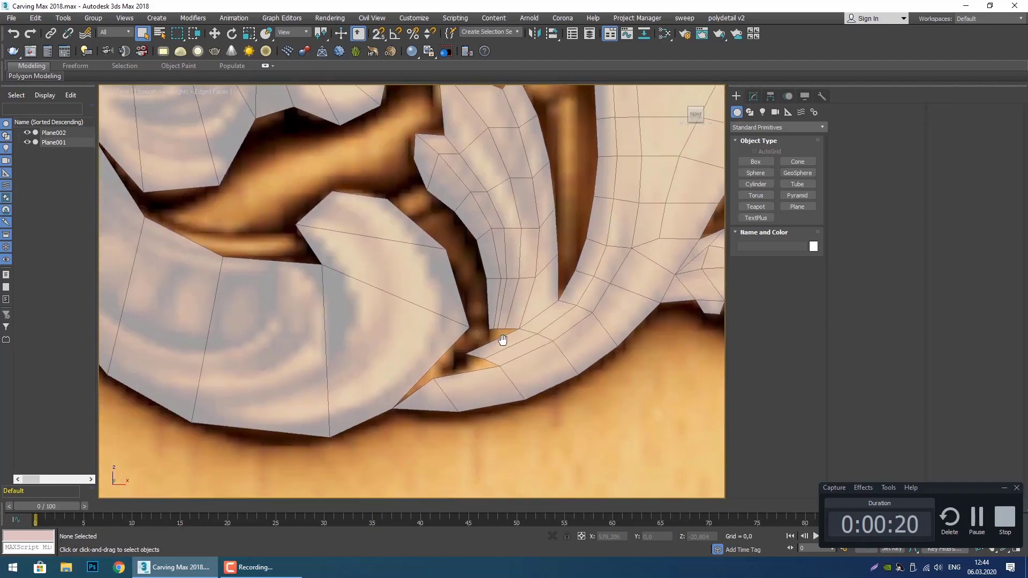
{"action": "left_click", "coordinate": [508, 307]}
{"action": "key", "text": "1"}
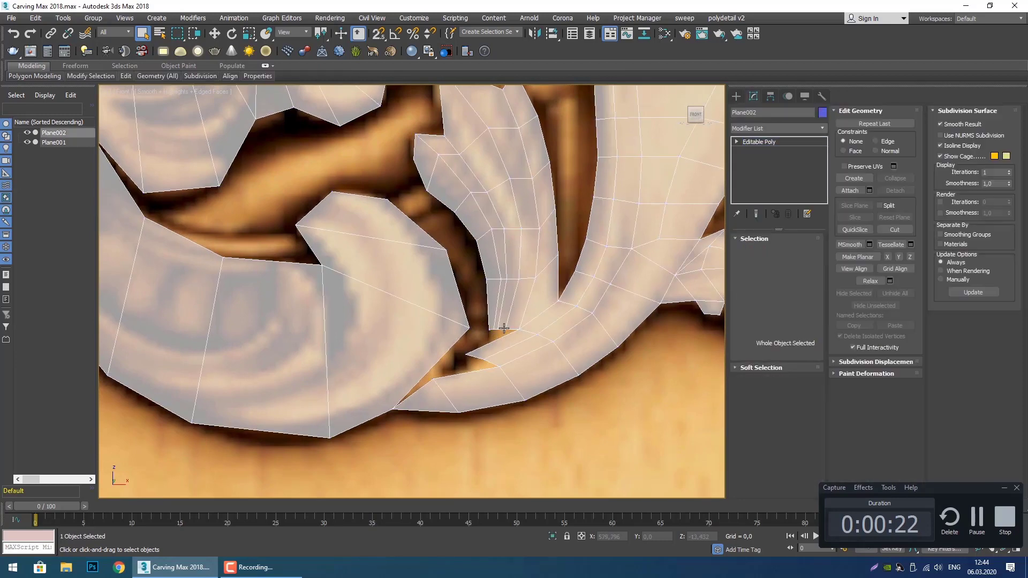
Examine the open gap between the large scroll's tip, the small leaf's base and the curved lower strip.
{"action": "scroll", "coordinate": [502, 333], "scroll_direction": "up", "scroll_amount": 2}
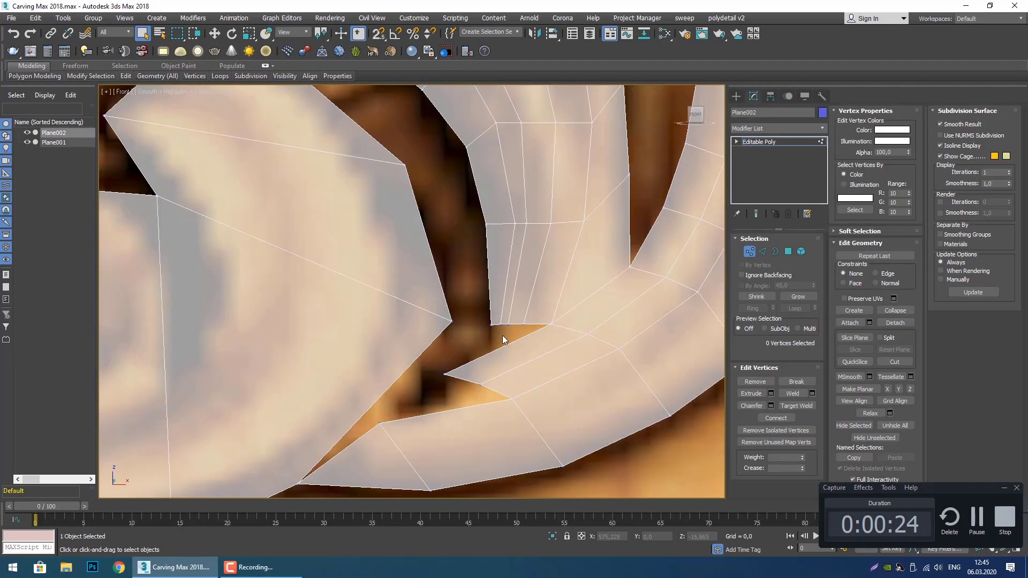
{"action": "scroll", "coordinate": [487, 310], "scroll_direction": "down", "scroll_amount": 2}
{"action": "scroll", "coordinate": [487, 333], "scroll_direction": "up", "scroll_amount": 2}
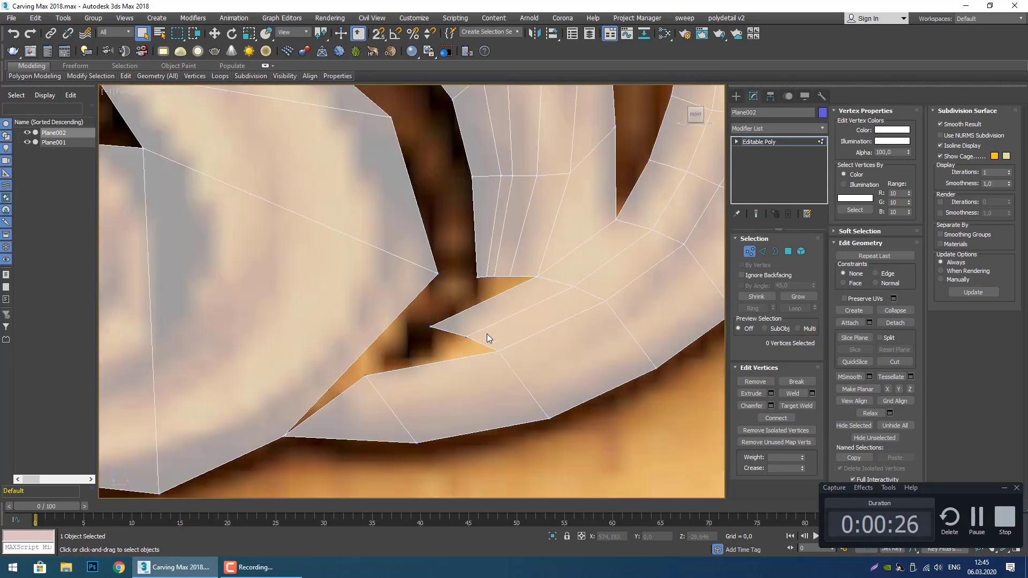
{"action": "middle_click_drag", "start_coordinate": [466, 343], "coordinate": [488, 313]}
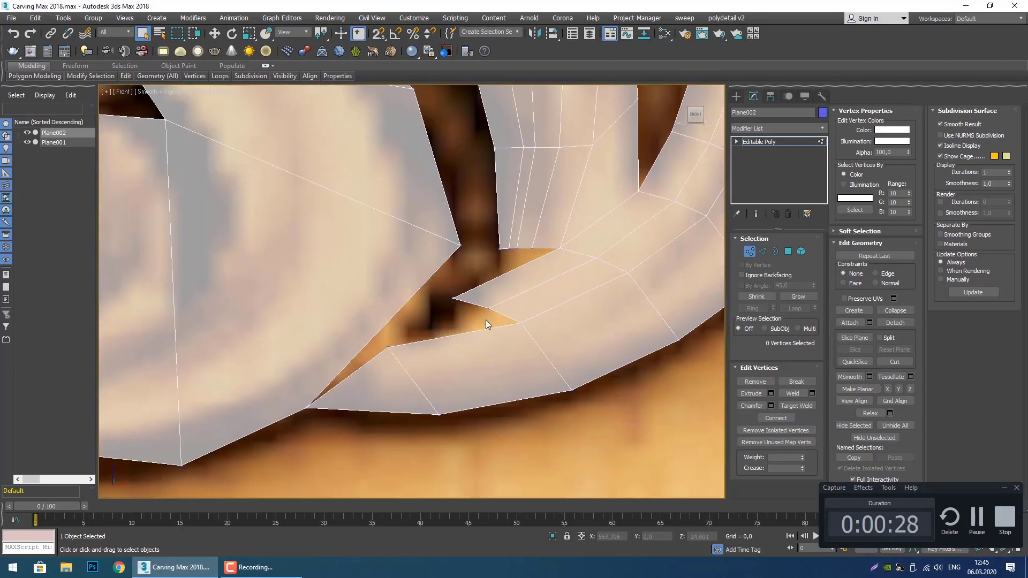
{"action": "scroll", "coordinate": [486, 320], "scroll_direction": "down", "scroll_amount": 3}
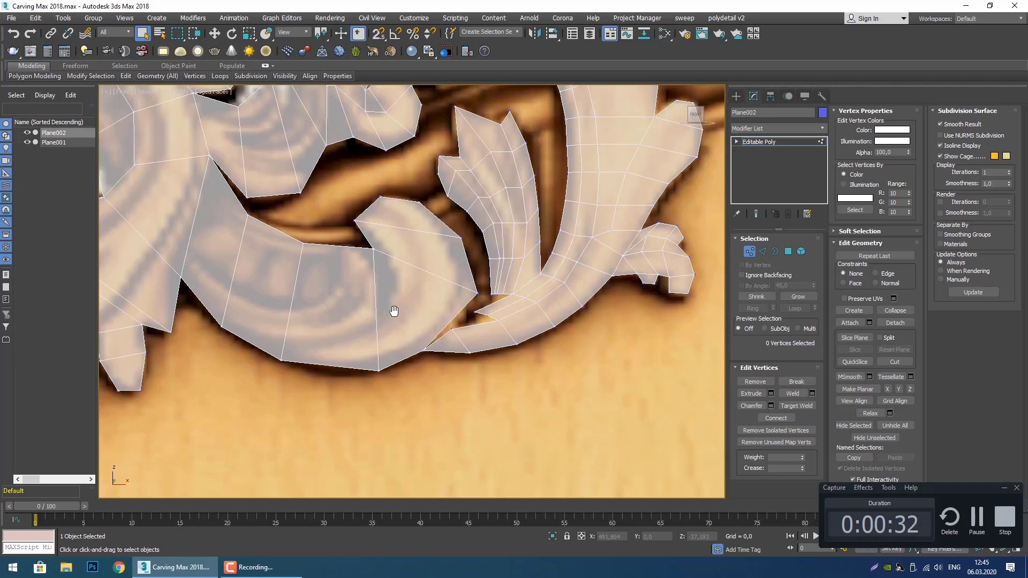
{"action": "middle_click_drag", "start_coordinate": [395, 310], "coordinate": [408, 313]}
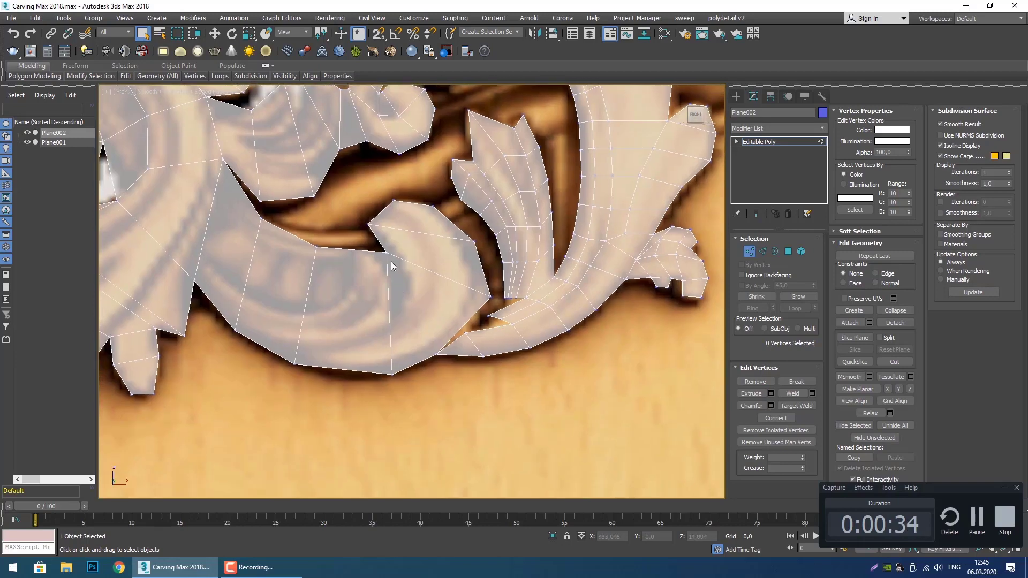
{"action": "middle_click_drag", "start_coordinate": [391, 261], "coordinate": [344, 261]}
{"action": "scroll", "coordinate": [476, 326], "scroll_direction": "up", "scroll_amount": 5}
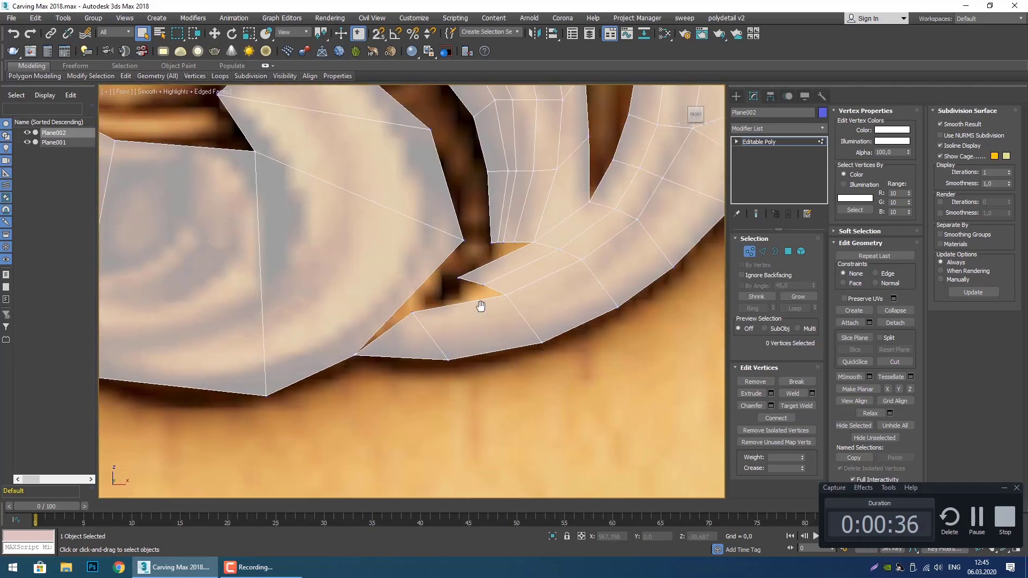
{"action": "scroll", "coordinate": [480, 294], "scroll_direction": "up", "scroll_amount": 3}
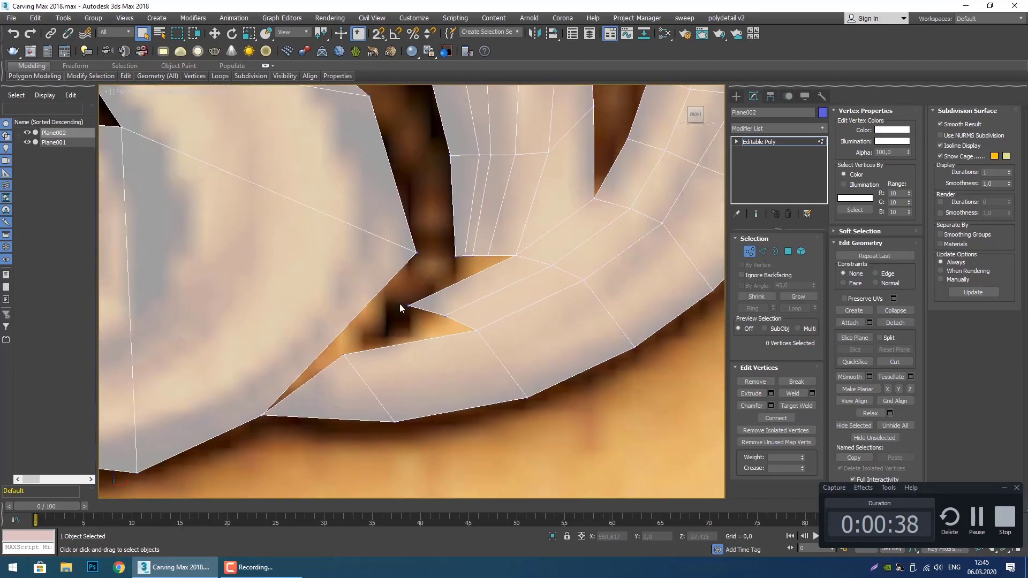
{"action": "left_click", "coordinate": [408, 305]}
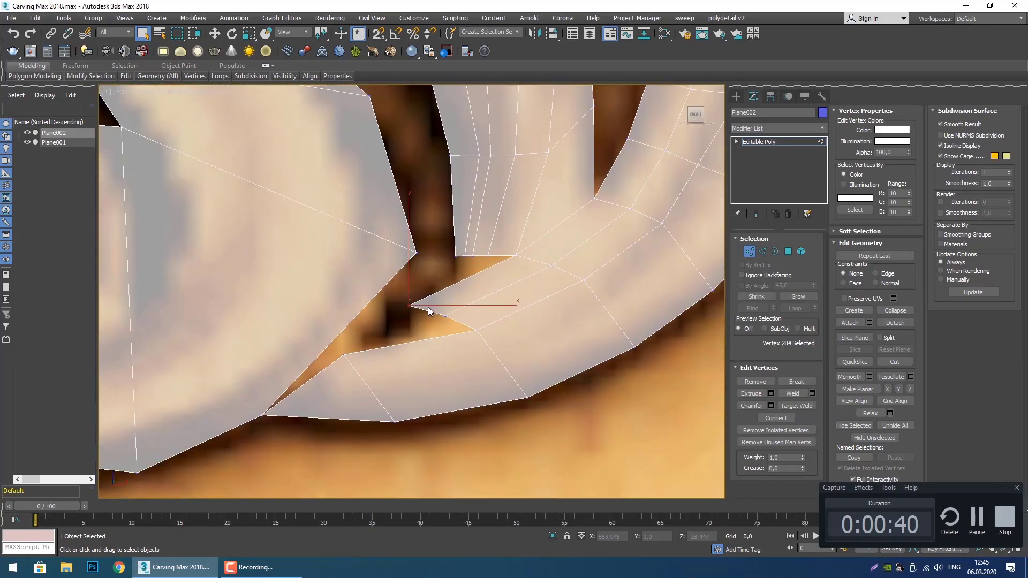
{"action": "scroll", "coordinate": [504, 265], "scroll_direction": "up", "scroll_amount": 3}
{"action": "scroll", "coordinate": [503, 275], "scroll_direction": "down", "scroll_amount": 6}
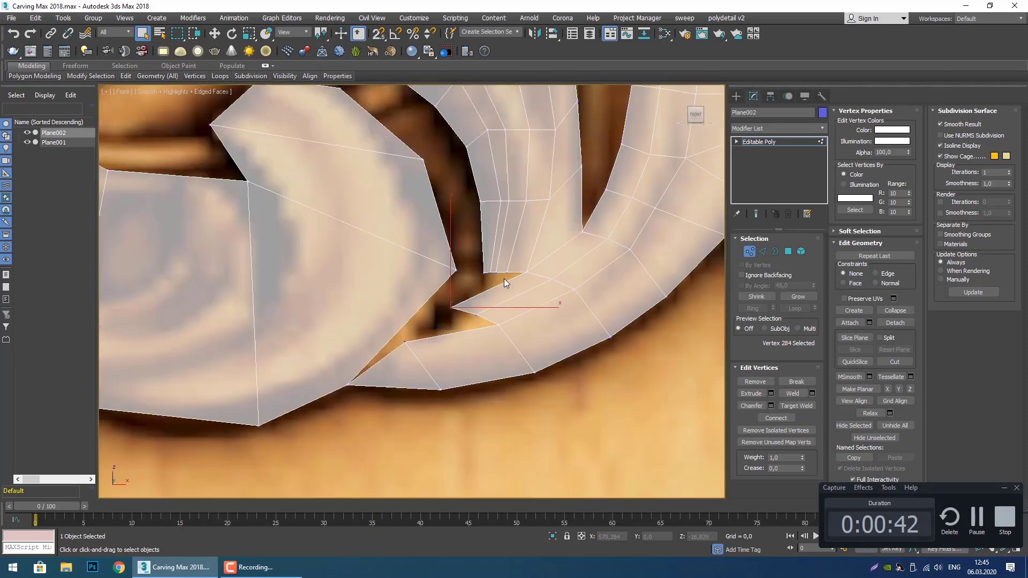
{"action": "scroll", "coordinate": [503, 276], "scroll_direction": "up", "scroll_amount": 3}
{"action": "middle_click_drag", "start_coordinate": [493, 272], "coordinate": [484, 256]}
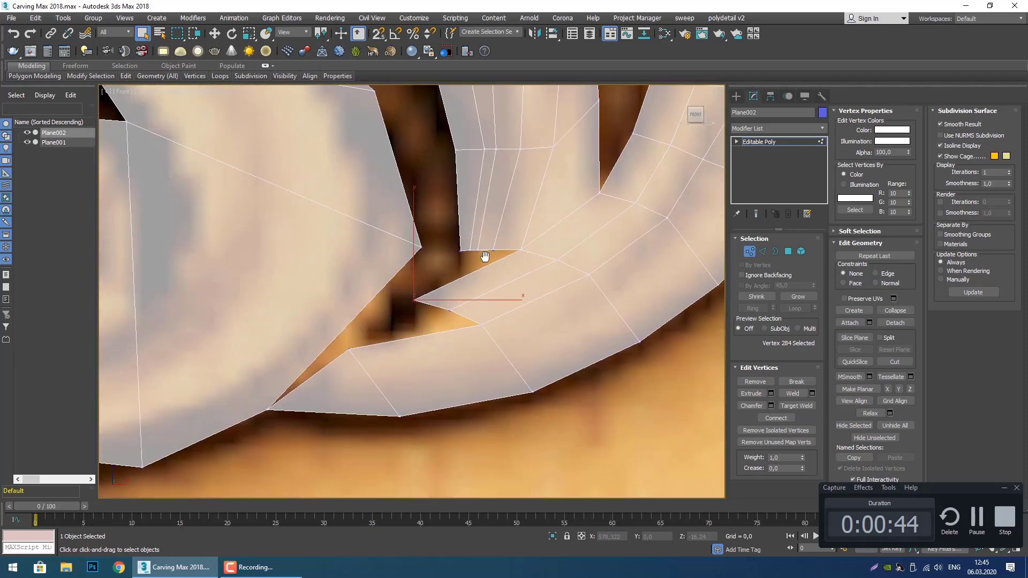
Extend the four bottom border edges of the small leaf as new polygons down toward the pointed gap beside the scroll.
{"action": "key", "text": "2"}
{"action": "left_click", "coordinate": [474, 251]}
{"action": "scroll", "coordinate": [474, 252], "scroll_direction": "up", "scroll_amount": 4}
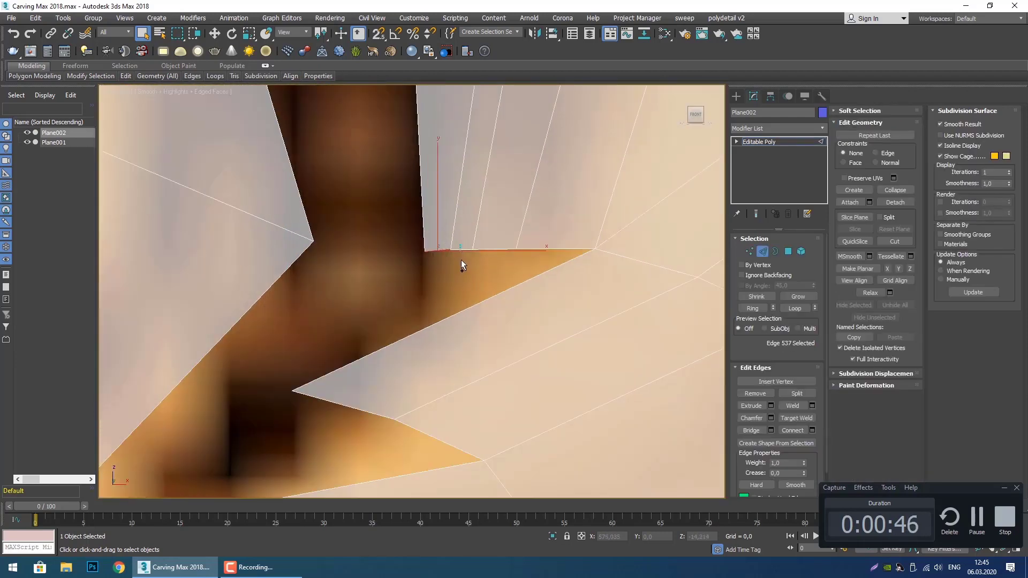
{"action": "left_click", "coordinate": [462, 251], "text": "ctrl"}
{"action": "left_click", "coordinate": [490, 250], "text": "ctrl"}
{"action": "left_click", "coordinate": [541, 248], "text": "ctrl"}
{"action": "scroll", "coordinate": [524, 262], "scroll_direction": "down", "scroll_amount": 3}
{"action": "key", "text": "w"}
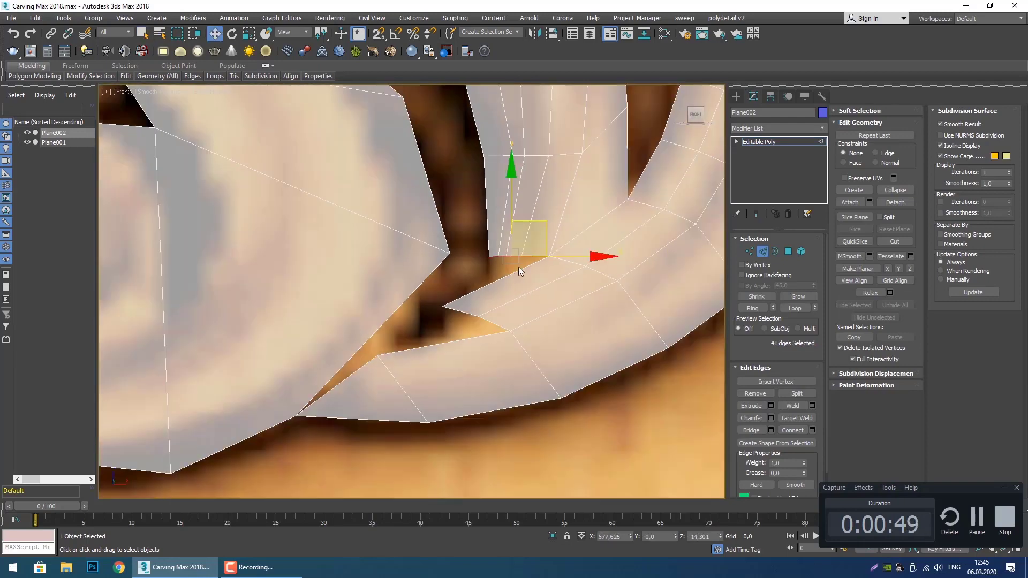
{"action": "left_click_drag", "start_coordinate": [550, 227], "coordinate": [478, 257], "text": "shift"}
{"action": "scroll", "coordinate": [478, 258], "scroll_direction": "up", "scroll_amount": 3}
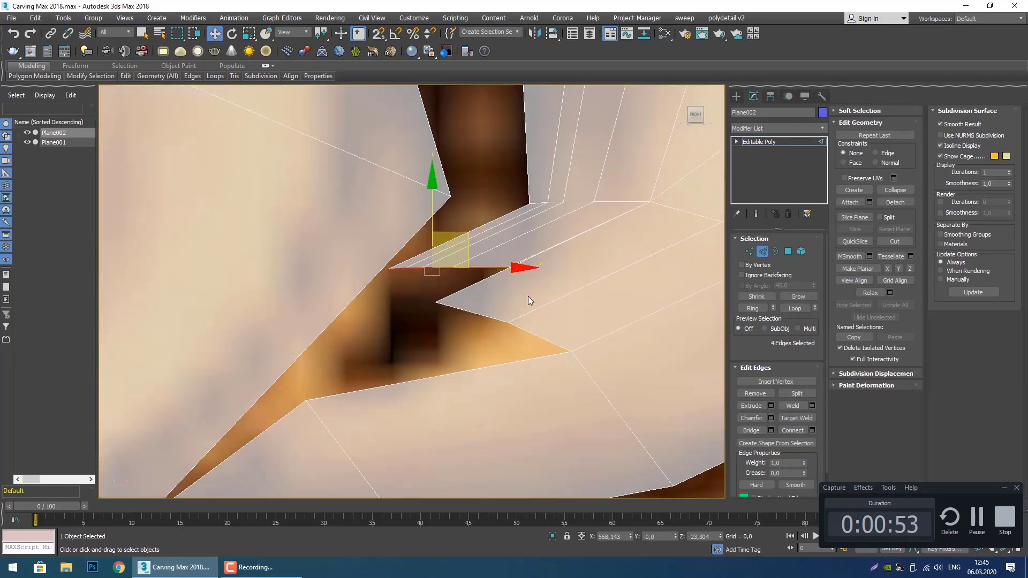
Collapse the extended edges' end vertices together with the adjacent pointed tip vertex into a single vertex.
{"action": "key", "text": "1"}
{"action": "left_click_drag", "start_coordinate": [358, 246], "coordinate": [562, 287]}
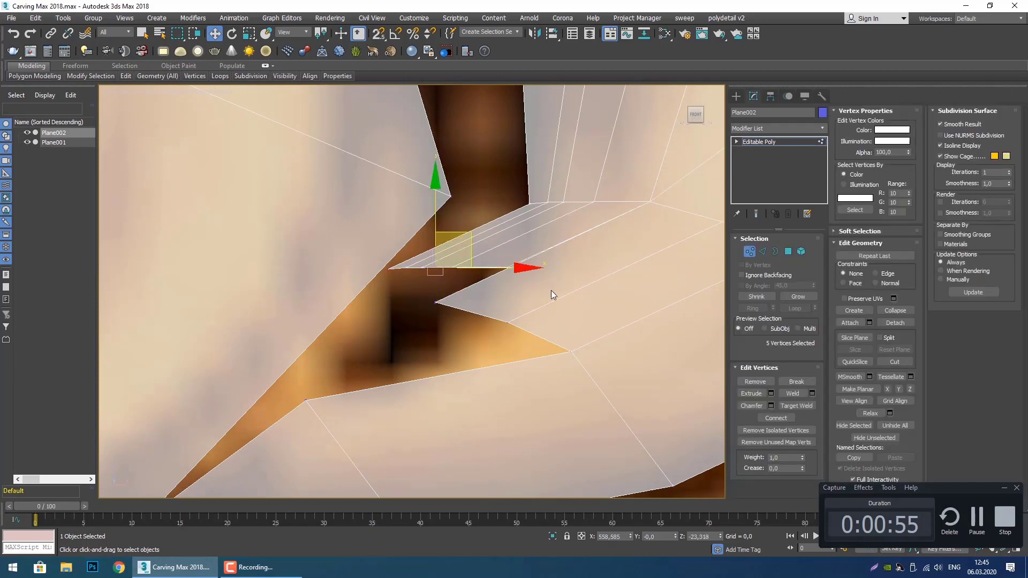
{"action": "left_click", "coordinate": [436, 303], "text": "ctrl"}
{"action": "scroll", "coordinate": [550, 323], "scroll_direction": "down", "scroll_amount": 2}
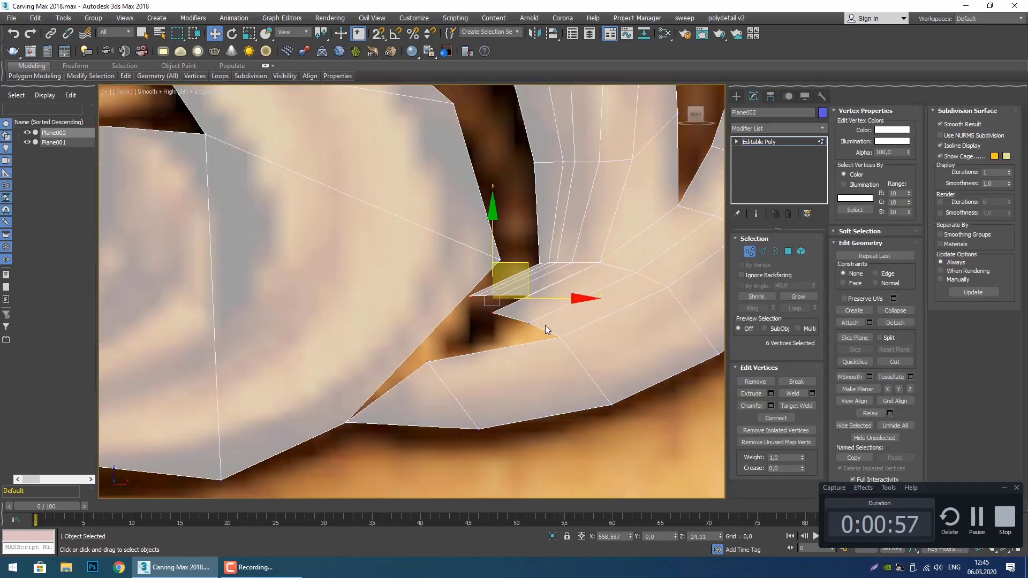
{"action": "left_click", "coordinate": [898, 311]}
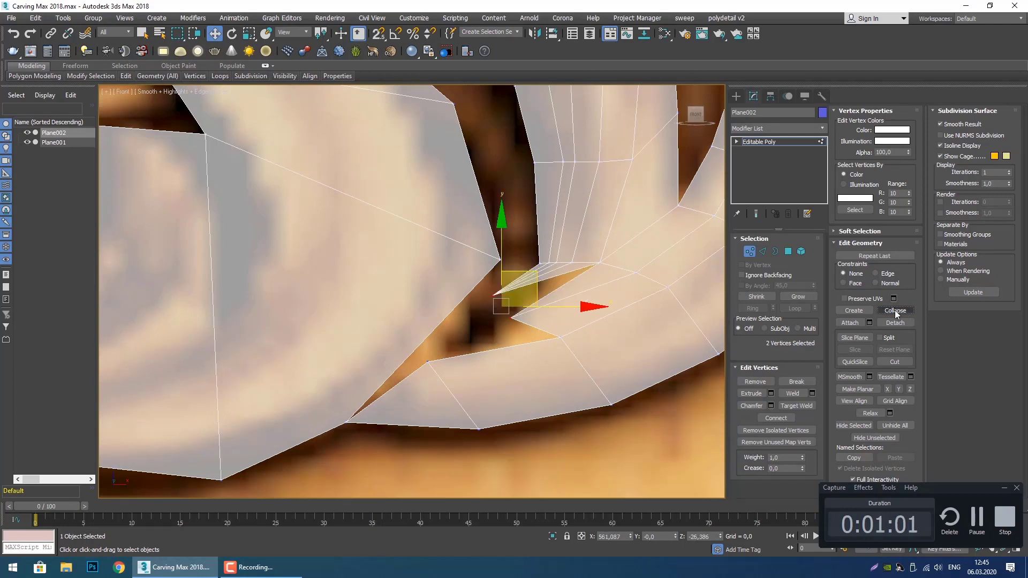
{"action": "left_click", "coordinate": [898, 312]}
{"action": "left_click", "coordinate": [518, 298]}
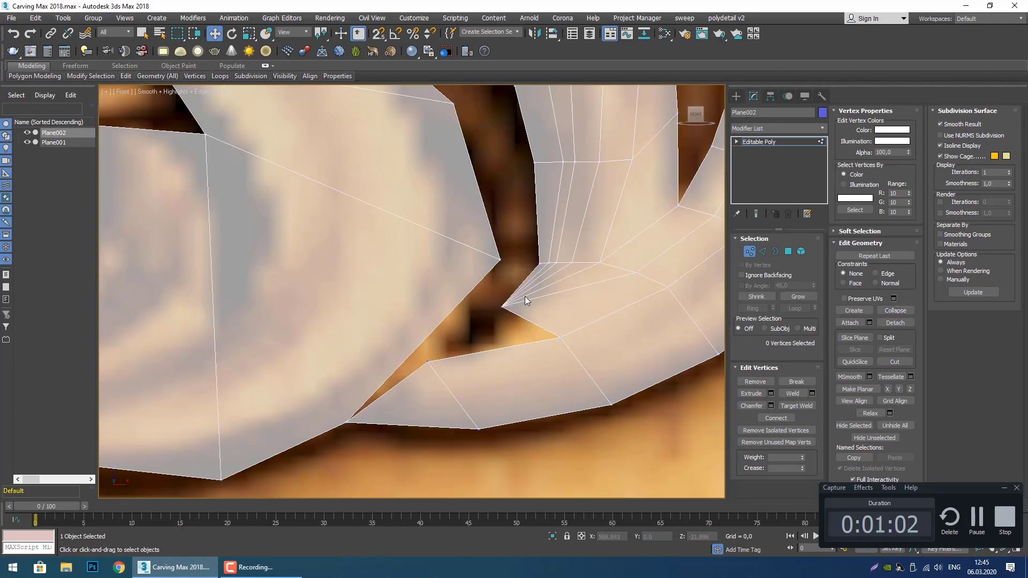
Move the collapsed vertex below the leaf's base and adjust the strip's corner vertex just beneath it to tidy the notch.
{"action": "left_click", "coordinate": [503, 306]}
{"action": "left_click_drag", "start_coordinate": [535, 276], "coordinate": [583, 326]}
{"action": "left_click", "coordinate": [561, 337]}
{"action": "left_click", "coordinate": [566, 393]}
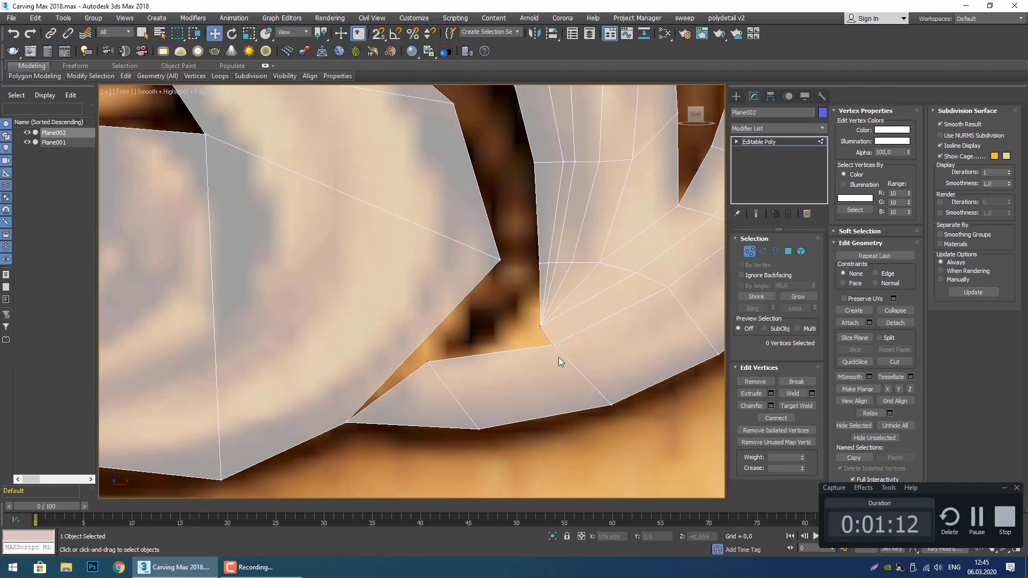
{"action": "scroll", "coordinate": [557, 357], "scroll_direction": "up", "scroll_amount": 4}
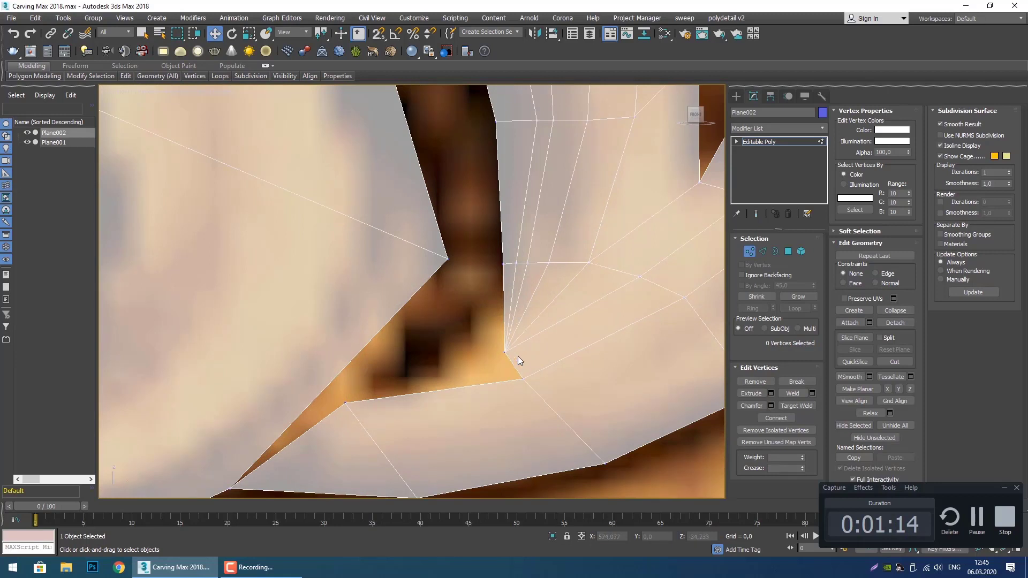
{"action": "left_click", "coordinate": [506, 352]}
{"action": "scroll", "coordinate": [486, 361], "scroll_direction": "down", "scroll_amount": 2}
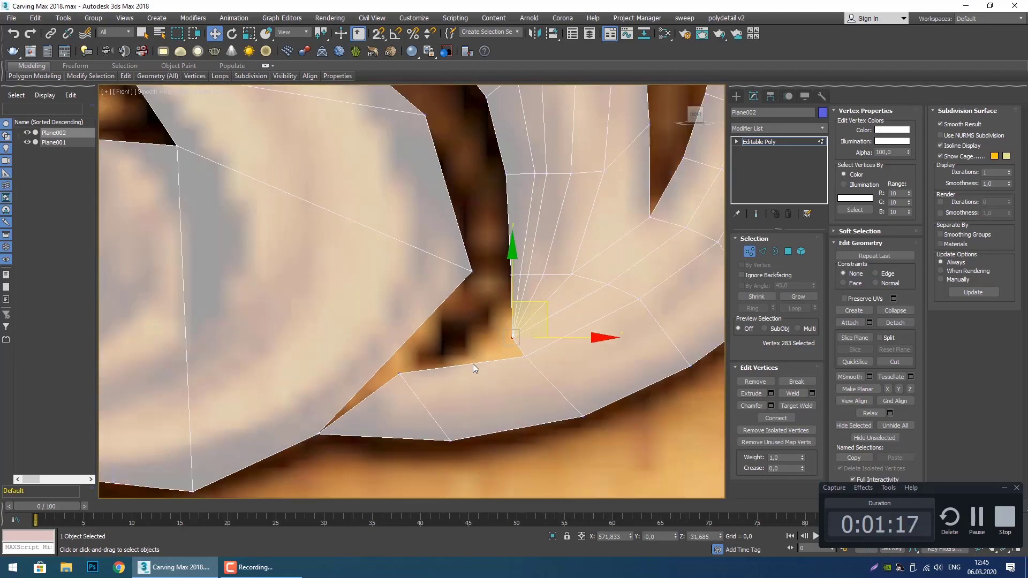
{"action": "left_click_drag", "start_coordinate": [448, 358], "coordinate": [379, 385]}
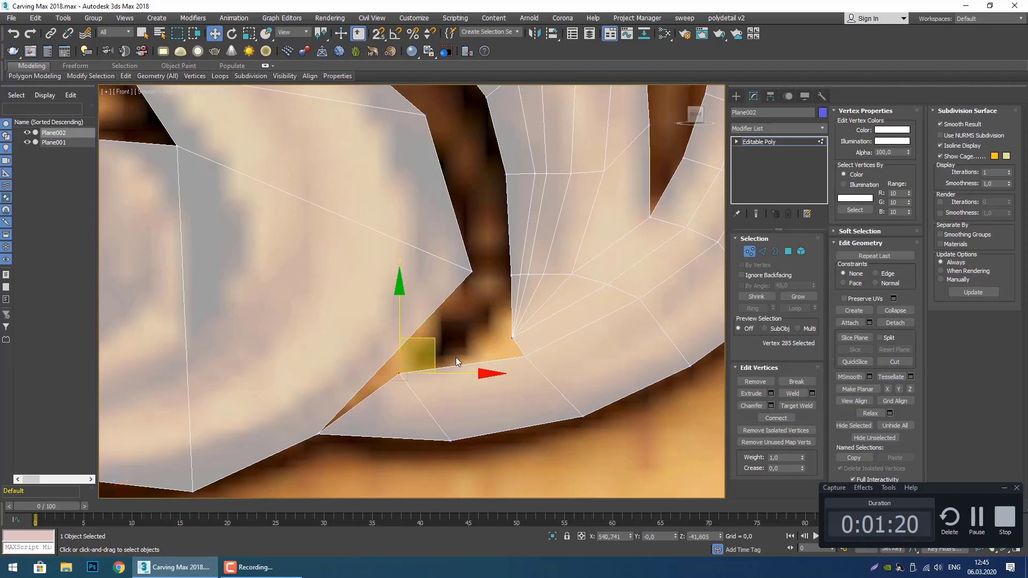
{"action": "left_click", "coordinate": [419, 461]}
Delete the end polygon of the lower strip where it meets the large scroll.
{"action": "scroll", "coordinate": [436, 359], "scroll_direction": "down", "scroll_amount": 5}
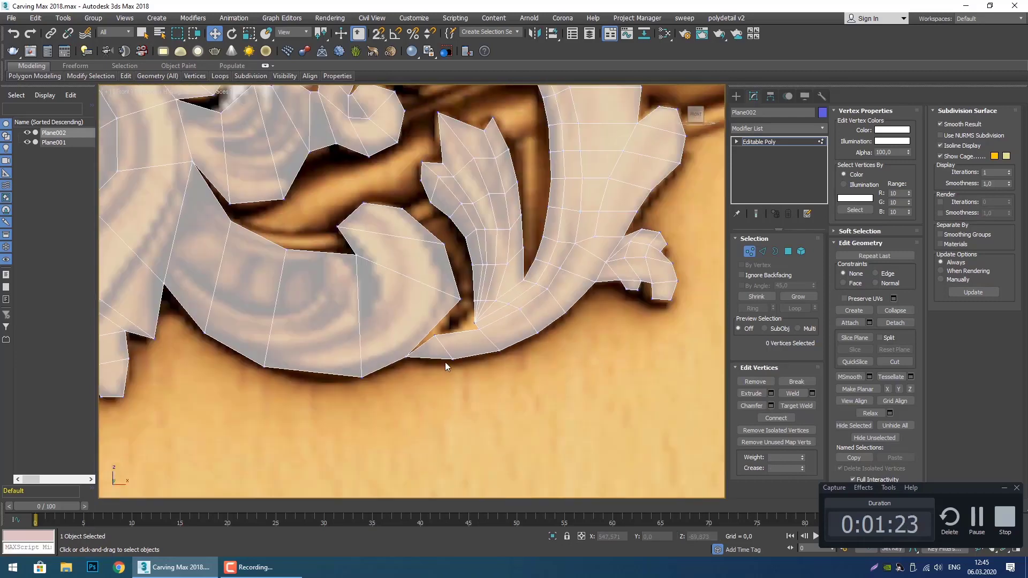
{"action": "scroll", "coordinate": [445, 362], "scroll_direction": "up", "scroll_amount": 4}
{"action": "middle_click_drag", "start_coordinate": [418, 369], "coordinate": [435, 374]}
{"action": "key", "text": "4"}
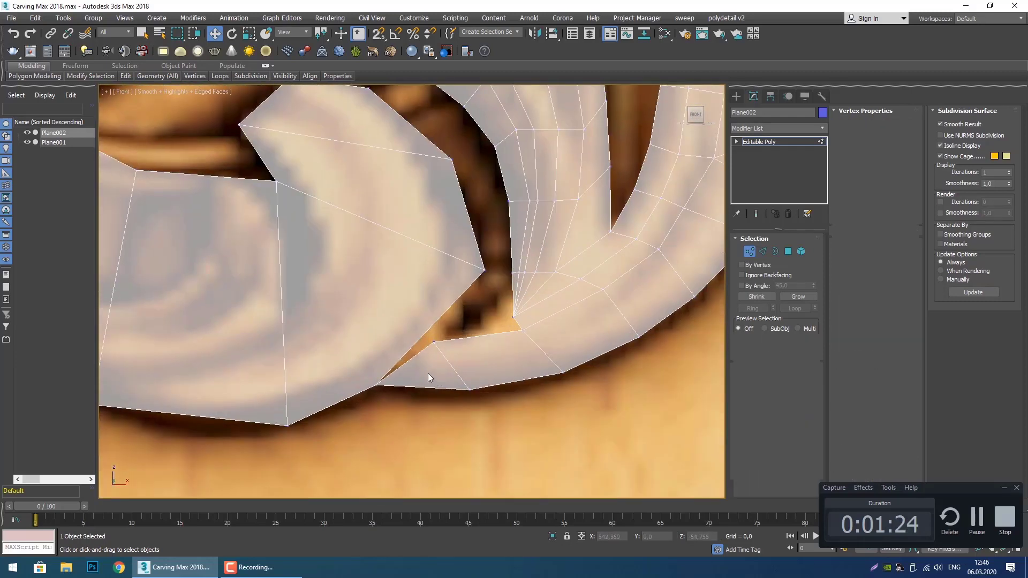
{"action": "left_click", "coordinate": [428, 373]}
{"action": "key", "text": "Delete"}
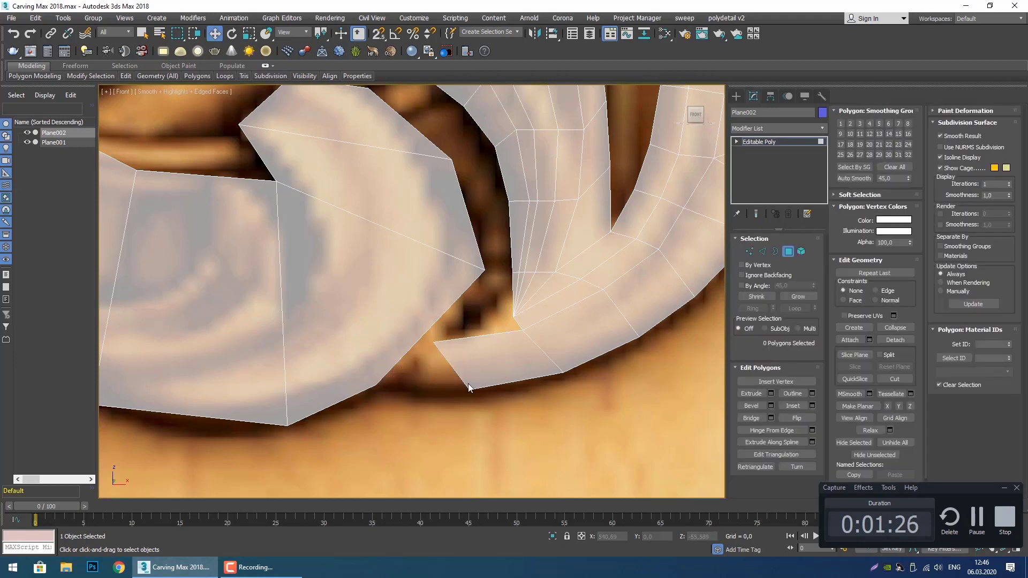
Target-weld the lower end vertex of the strip to the neighbouring vertex on the large scroll's outline.
{"action": "middle_click_drag", "start_coordinate": [492, 378], "coordinate": [477, 410]}
{"action": "key", "text": "1"}
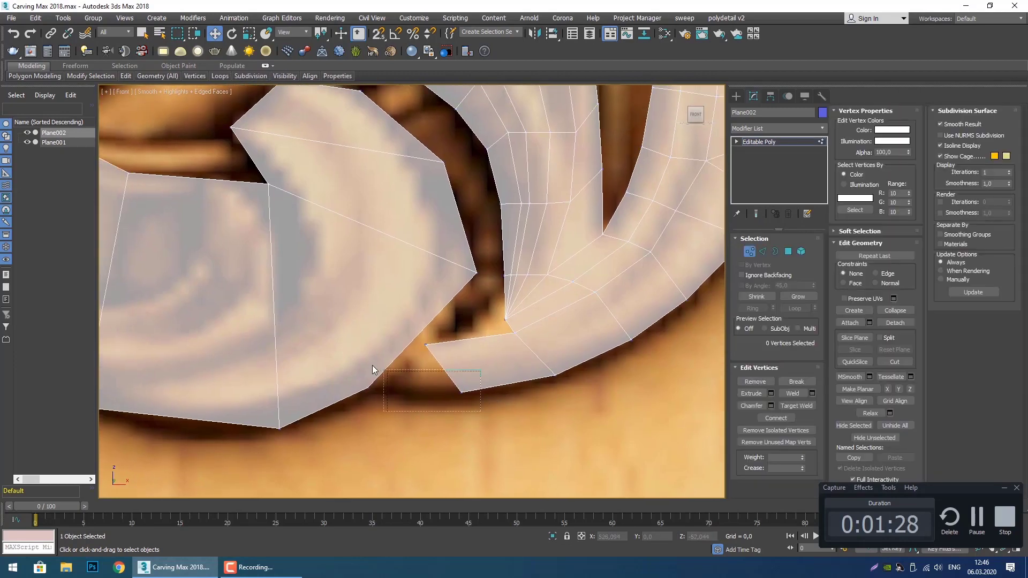
{"action": "left_click", "coordinate": [461, 392]}
{"action": "left_click", "coordinate": [786, 403]}
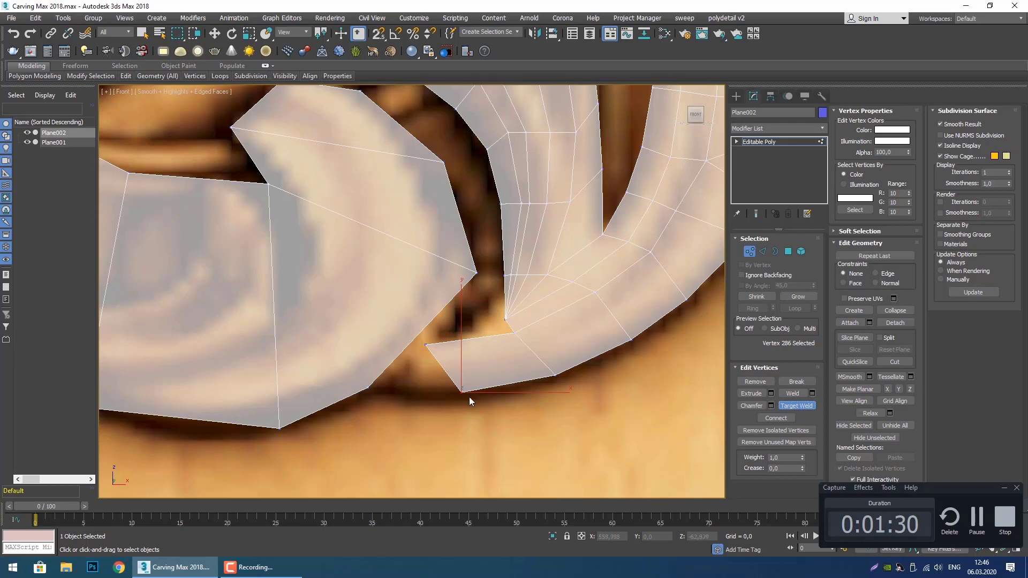
{"action": "left_click", "coordinate": [370, 389]}
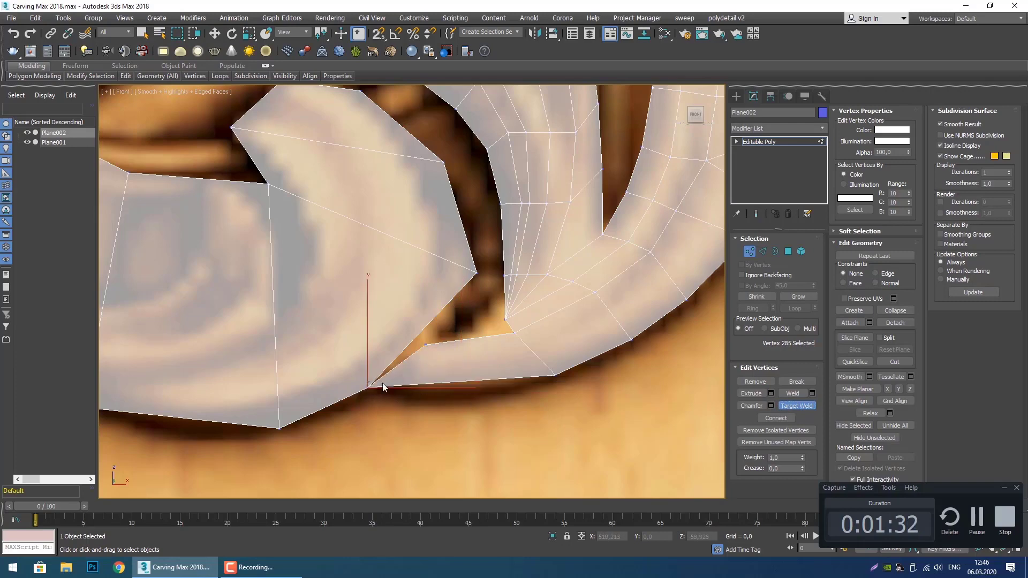
Move the upper end vertex of the lower strip slightly away from the scroll, toward the small leaf's base.
{"action": "scroll", "coordinate": [449, 364], "scroll_direction": "down", "scroll_amount": 3}
{"action": "scroll", "coordinate": [450, 364], "scroll_direction": "up", "scroll_amount": 2}
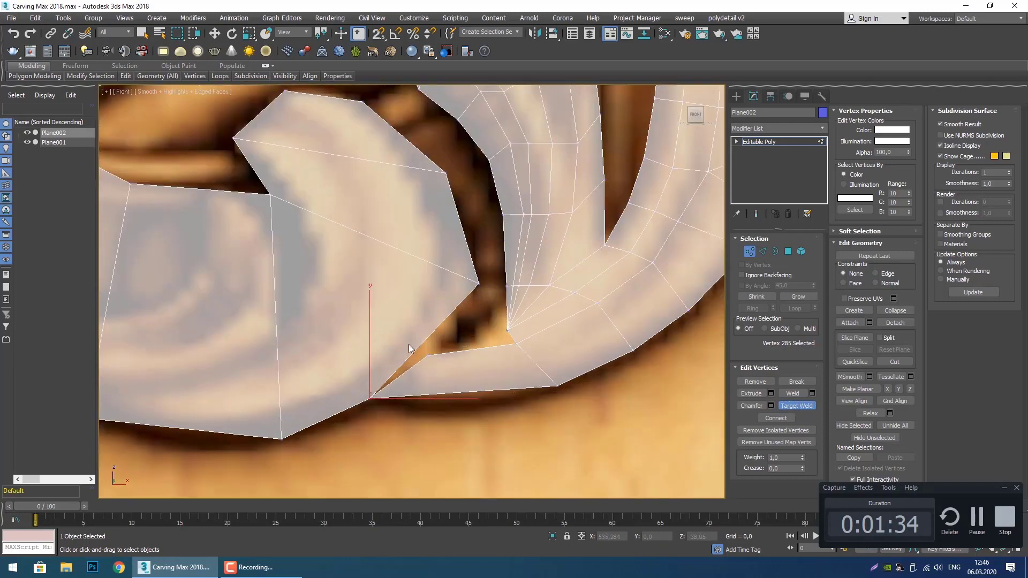
{"action": "left_click", "coordinate": [429, 356]}
{"action": "key", "text": "w"}
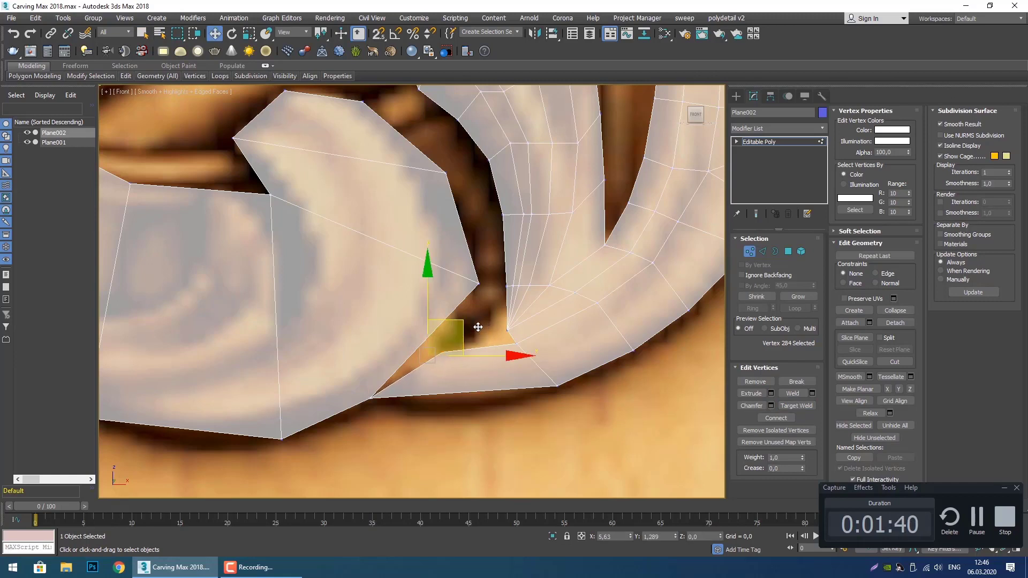
{"action": "scroll", "coordinate": [487, 323], "scroll_direction": "down", "scroll_amount": 3}
{"action": "scroll", "coordinate": [481, 331], "scroll_direction": "up", "scroll_amount": 3}
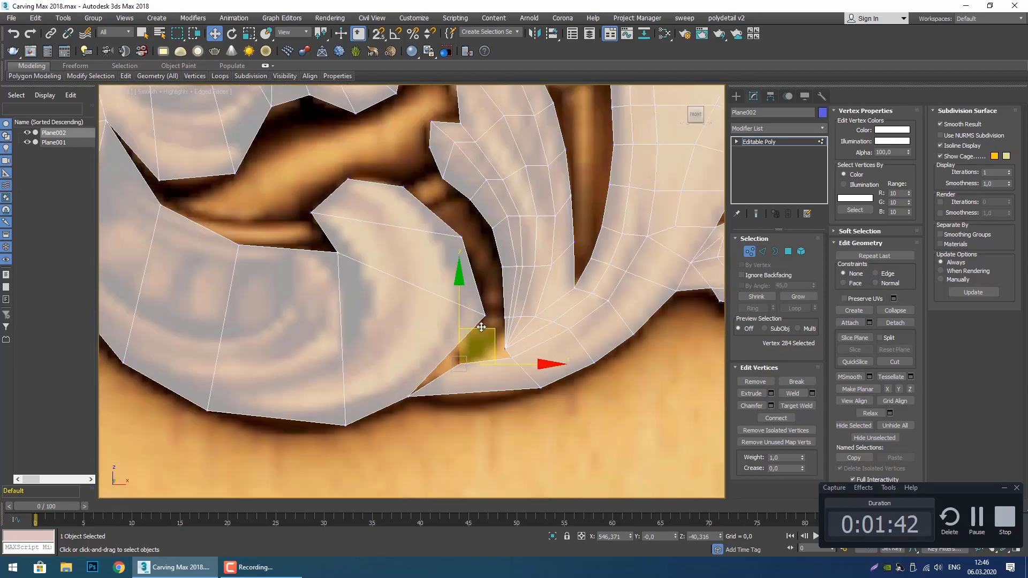
Cut an edge across the large scroll from its junction with the lower strip to the scroll's inner corner vertex.
{"action": "middle_click_drag", "start_coordinate": [489, 361], "coordinate": [427, 322]}
{"action": "key", "text": "2"}
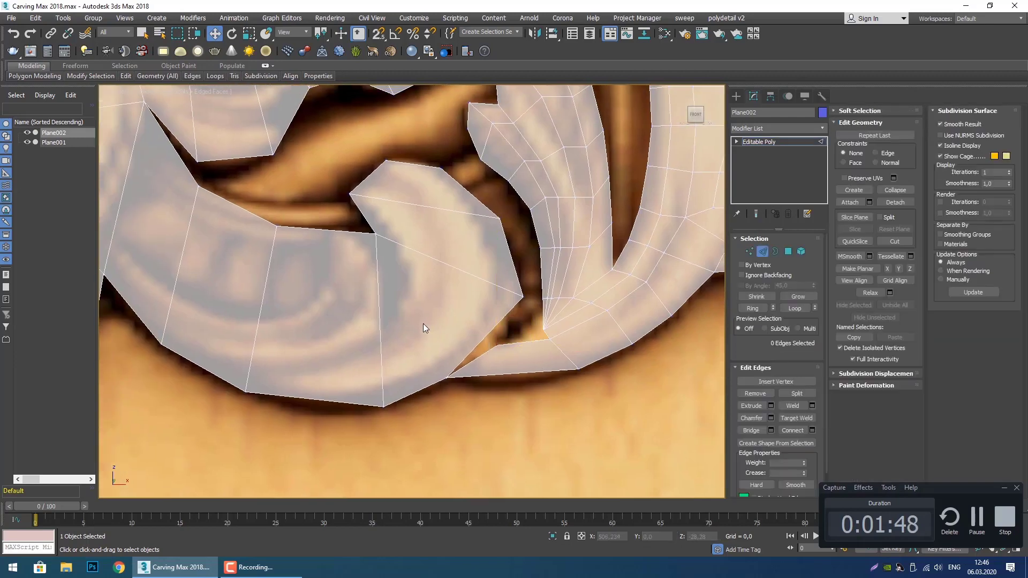
{"action": "key", "text": "1"}
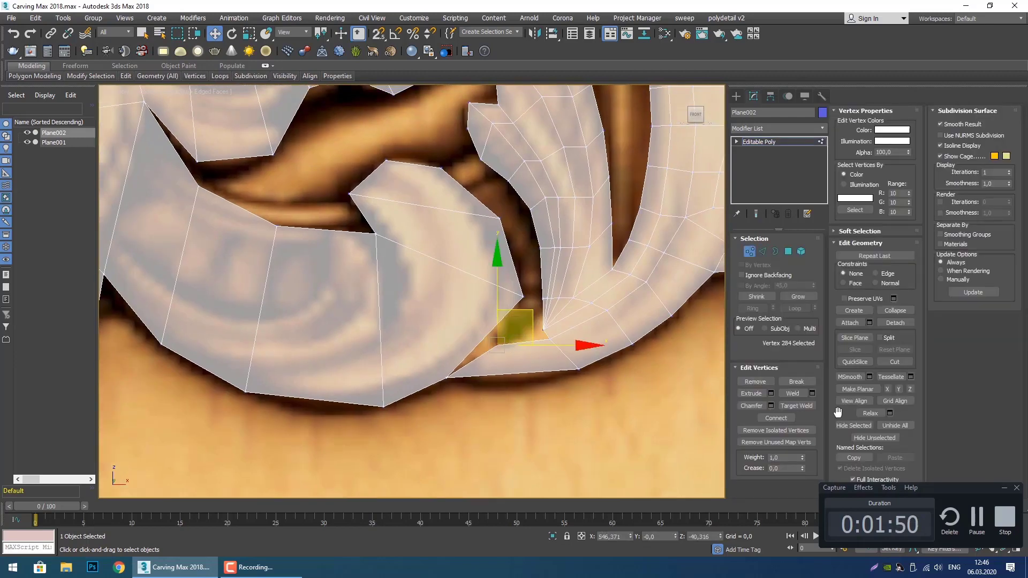
{"action": "left_click", "coordinate": [899, 364]}
{"action": "left_click", "coordinate": [445, 375]}
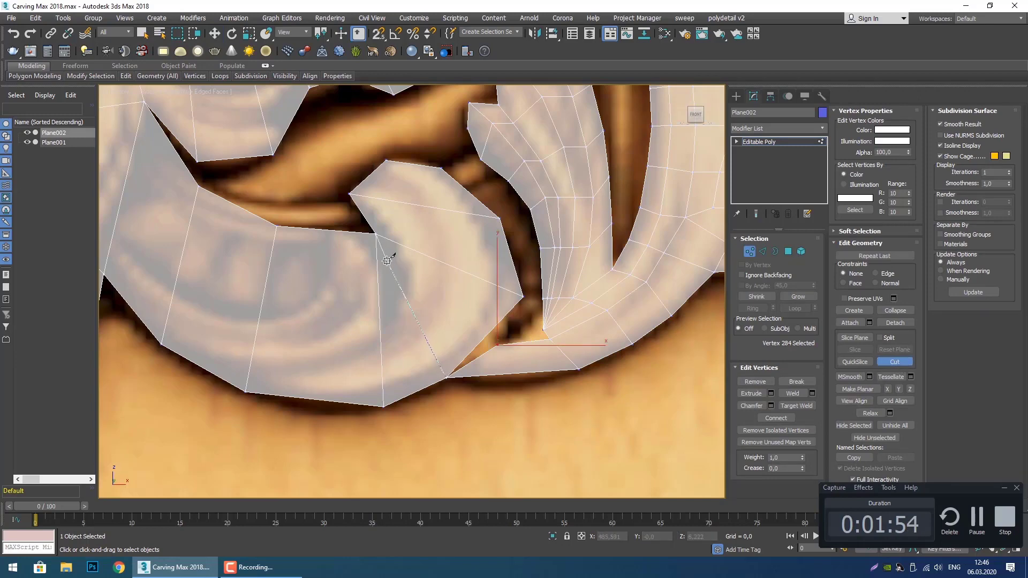
{"action": "left_click", "coordinate": [375, 234]}
{"action": "right_click", "coordinate": [416, 293]}
{"action": "middle_click_drag", "start_coordinate": [434, 318], "coordinate": [405, 306]}
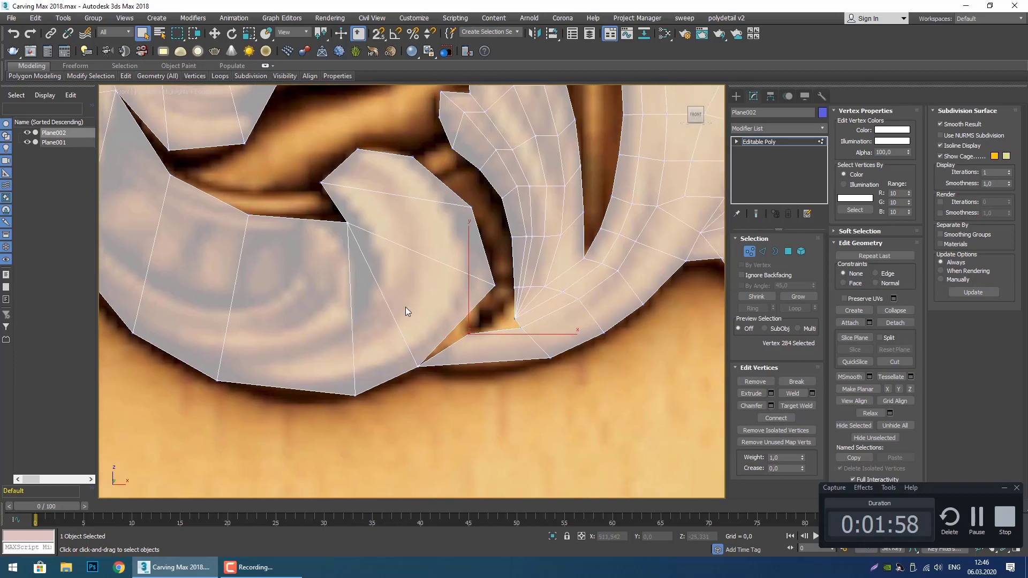
Cut a second edge from the scroll's outline above the strip junction to the same inner corner vertex.
{"action": "left_click", "coordinate": [889, 364]}
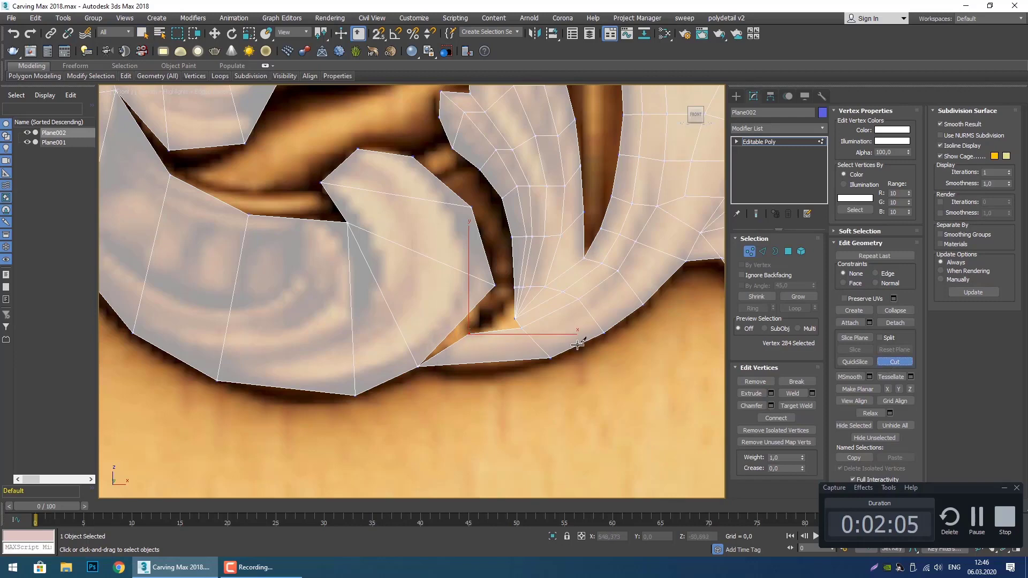
{"action": "left_click", "coordinate": [457, 324]}
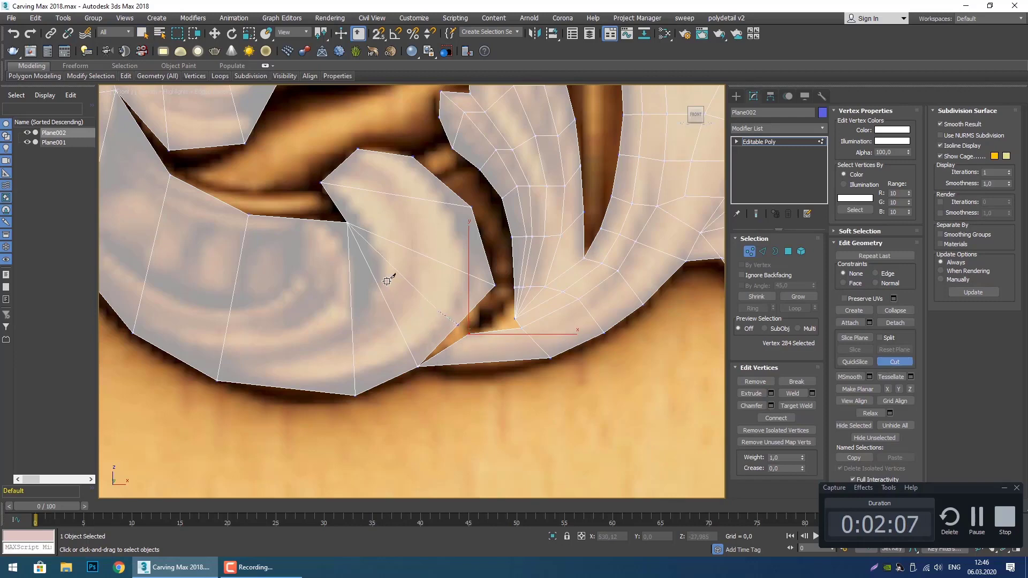
{"action": "right_click", "coordinate": [368, 242]}
Remove the old cross edge of the scroll beside the new cut, running from the inner corner to the lower outline.
{"action": "key", "text": "2"}
{"action": "left_click", "coordinate": [386, 300]}
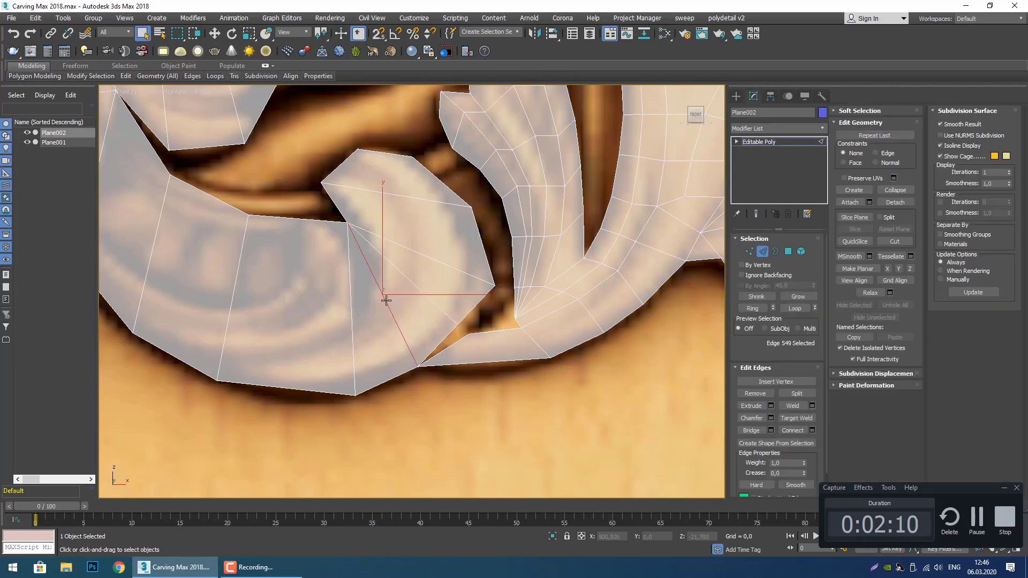
{"action": "left_click", "coordinate": [349, 338]}
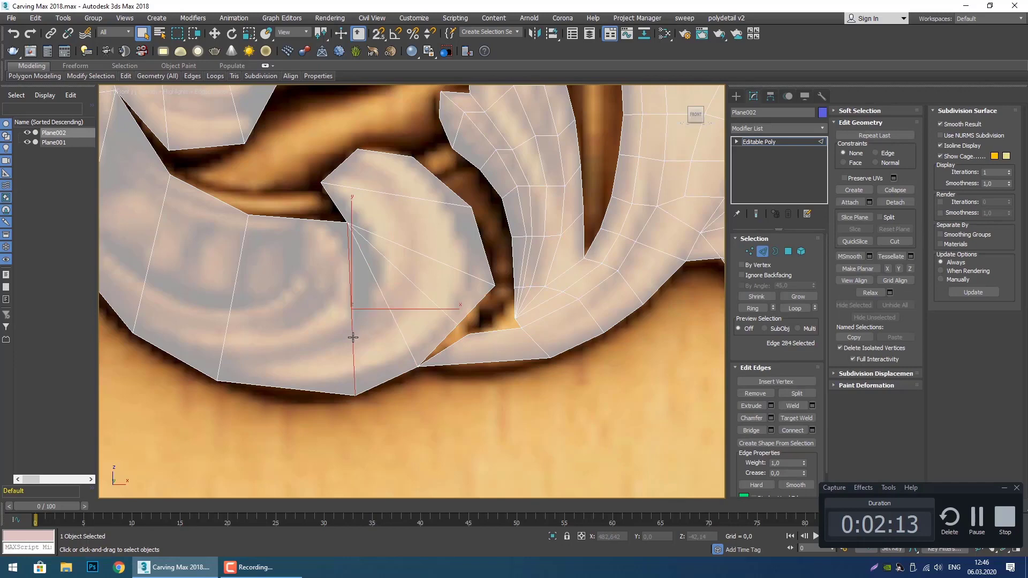
{"action": "left_click", "coordinate": [767, 393]}
{"action": "middle_click_drag", "start_coordinate": [558, 385], "coordinate": [582, 398]}
Move the vertex joining the strip and scroll along the lower outline, away from the leaf, to follow the reference.
{"action": "key", "text": "1"}
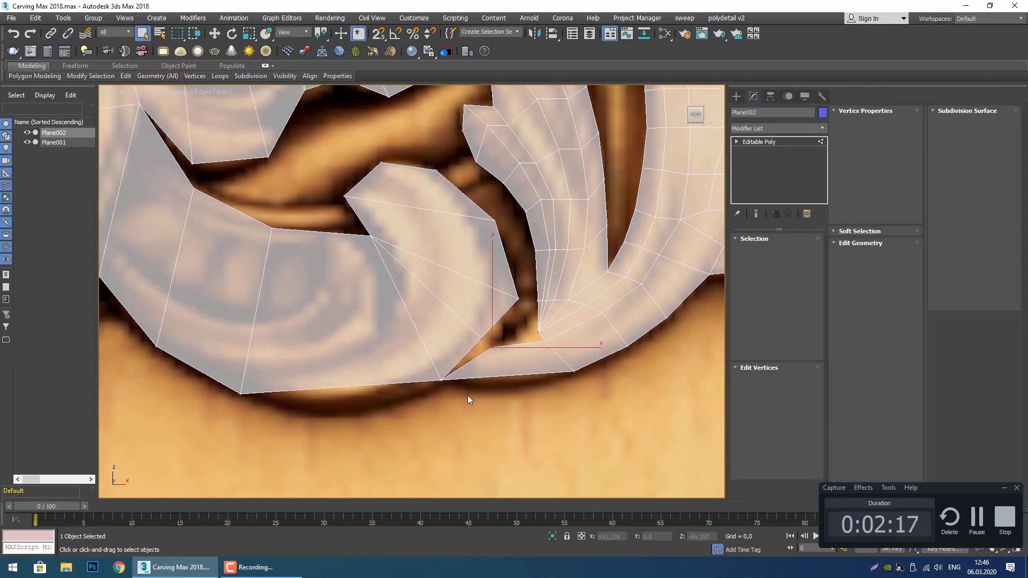
{"action": "left_click", "coordinate": [440, 380]}
{"action": "key", "text": "w"}
{"action": "left_click_drag", "start_coordinate": [480, 348], "coordinate": [414, 371]}
{"action": "left_click", "coordinate": [526, 423]}
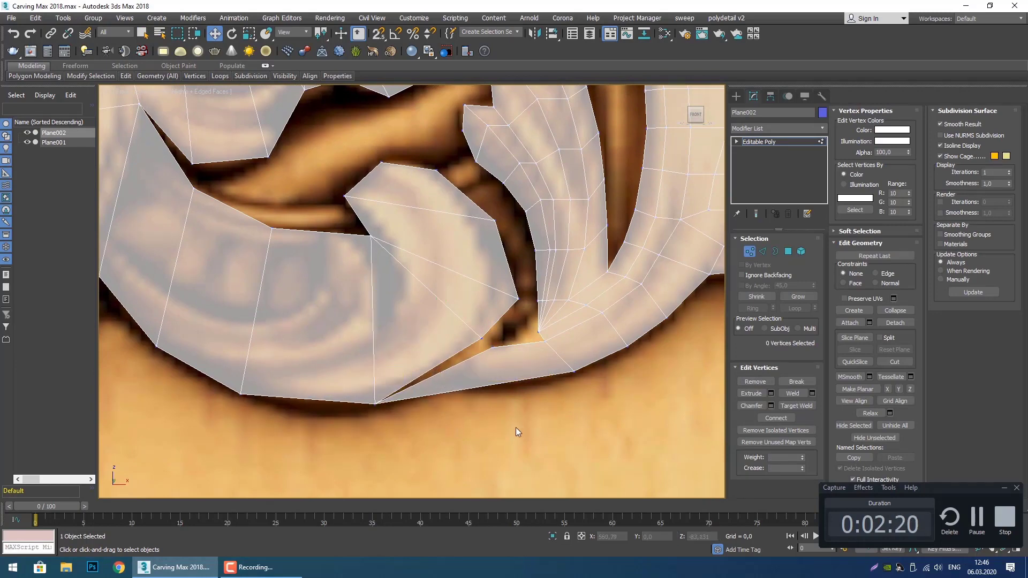
{"action": "left_click", "coordinate": [375, 403]}
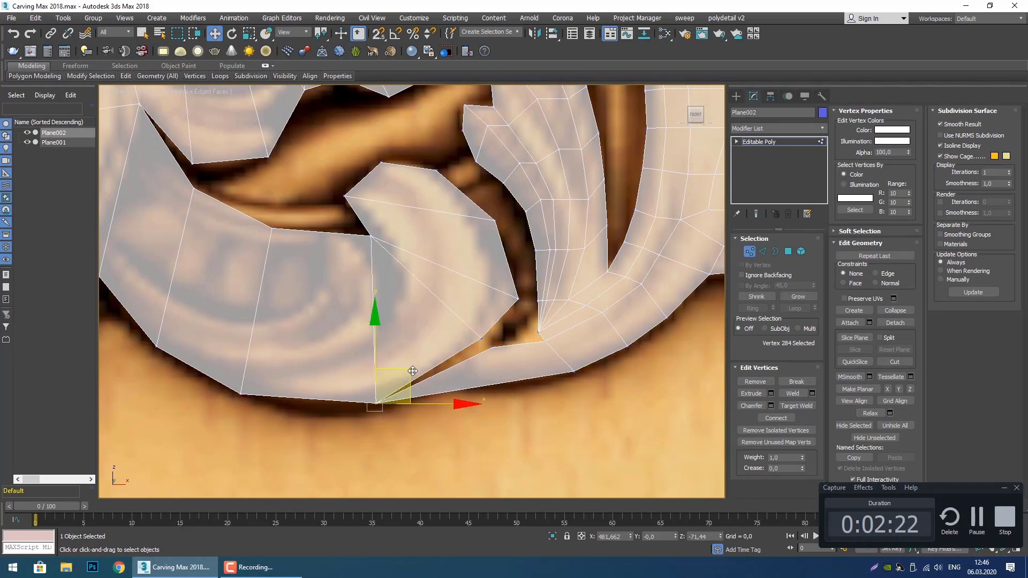
{"action": "left_click_drag", "start_coordinate": [406, 372], "coordinate": [435, 361]}
Reposition the scroll's next two lower outline vertices toward the strip and lower the upper vertex opposite them to even out the segments.
{"action": "left_click", "coordinate": [240, 394]}
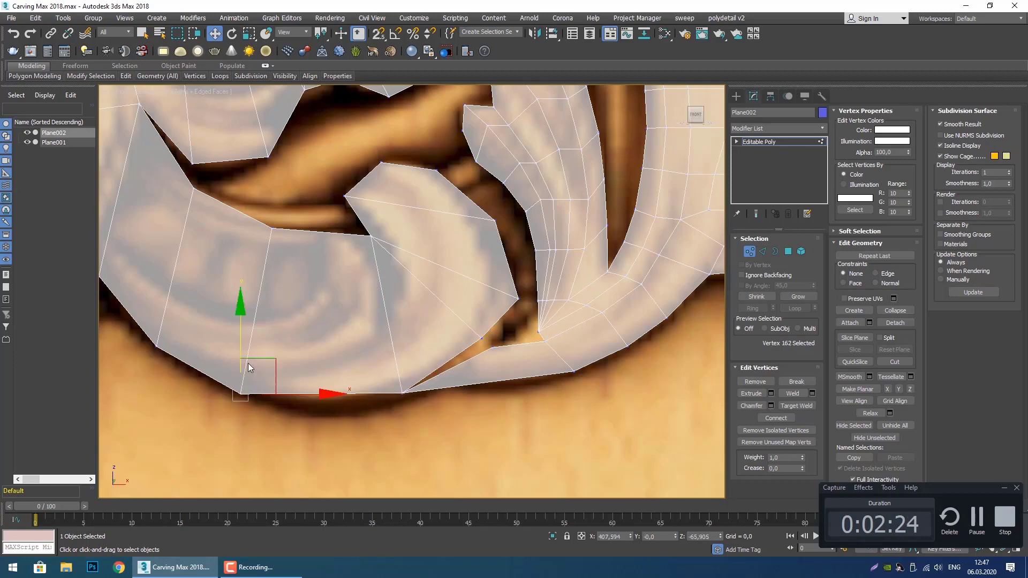
{"action": "left_click_drag", "start_coordinate": [275, 357], "coordinate": [319, 370]}
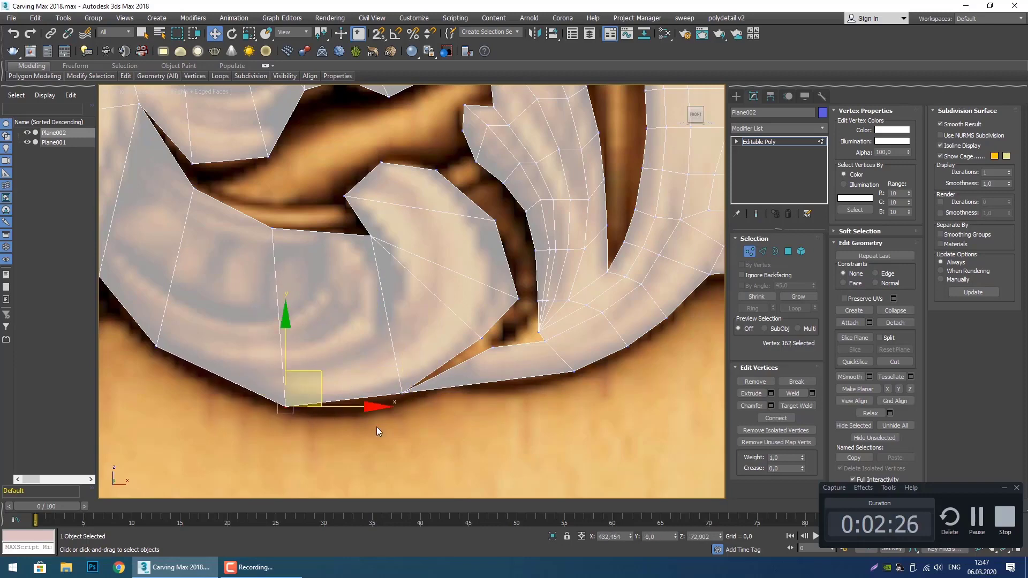
{"action": "left_click", "coordinate": [267, 407]}
{"action": "left_click_drag", "start_coordinate": [142, 352], "coordinate": [144, 351]}
{"action": "left_click_drag", "start_coordinate": [198, 323], "coordinate": [194, 337]}
{"action": "left_click", "coordinate": [194, 188]}
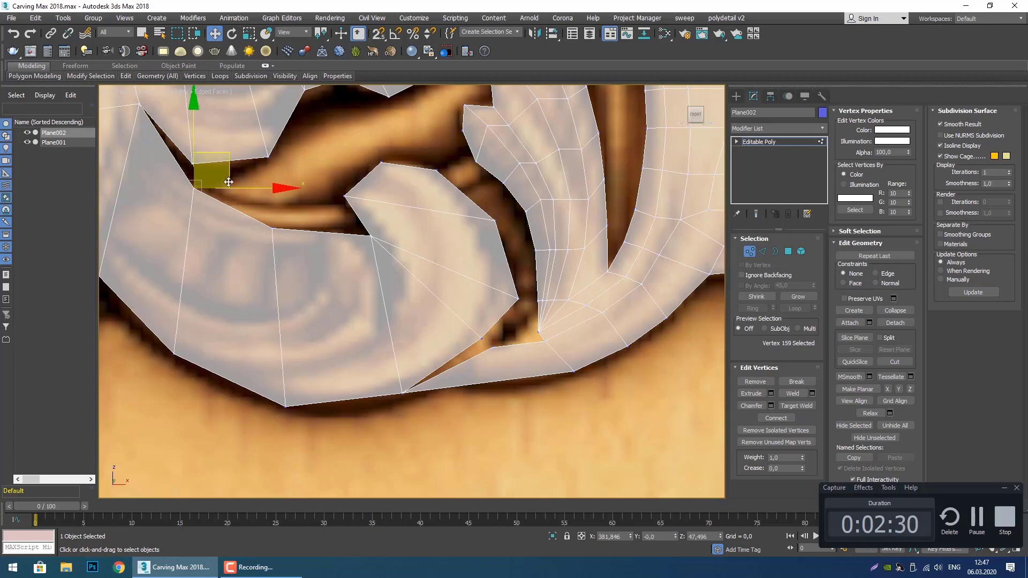
{"action": "left_click_drag", "start_coordinate": [229, 162], "coordinate": [238, 173]}
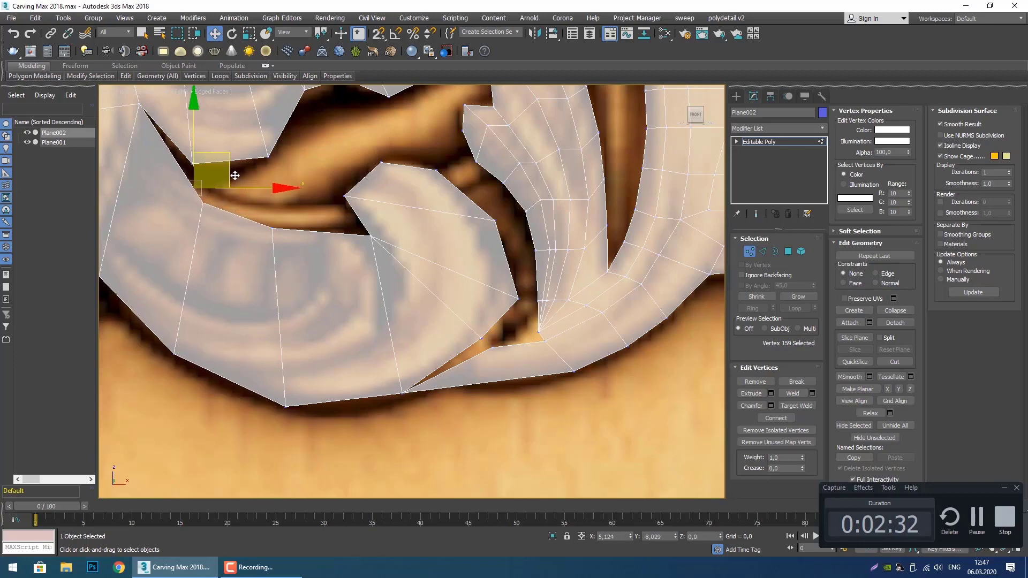
Target-weld the upper end vertex of the lower strip to the new cut vertex on the scroll's outline.
{"action": "scroll", "coordinate": [397, 250], "scroll_direction": "down", "scroll_amount": 5}
{"action": "scroll", "coordinate": [360, 291], "scroll_direction": "up", "scroll_amount": 8}
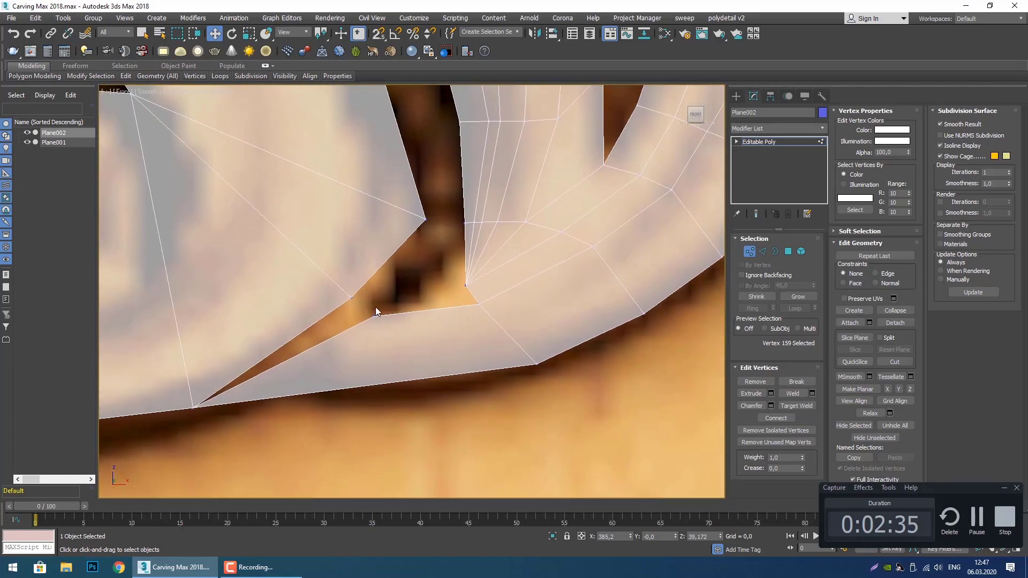
{"action": "left_click", "coordinate": [374, 315]}
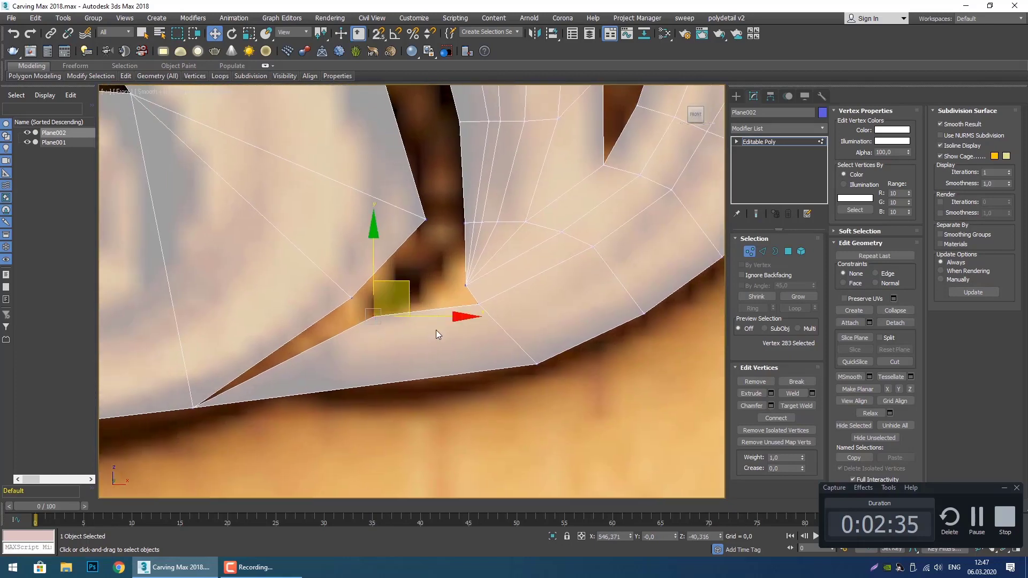
{"action": "left_click", "coordinate": [795, 406]}
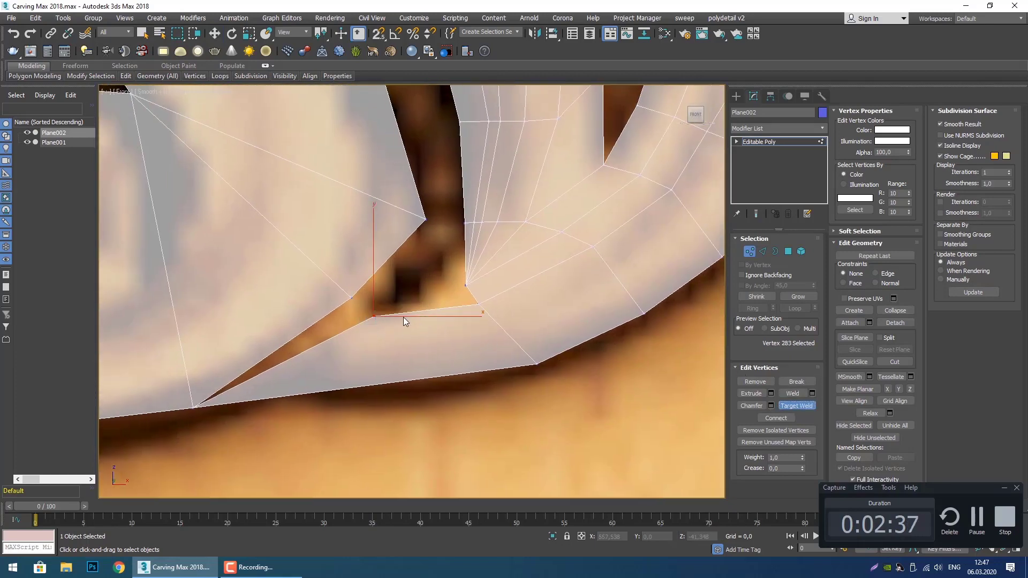
{"action": "left_click", "coordinate": [345, 297]}
{"action": "scroll", "coordinate": [416, 319], "scroll_direction": "down", "scroll_amount": 3}
{"action": "scroll", "coordinate": [432, 323], "scroll_direction": "up", "scroll_amount": 3}
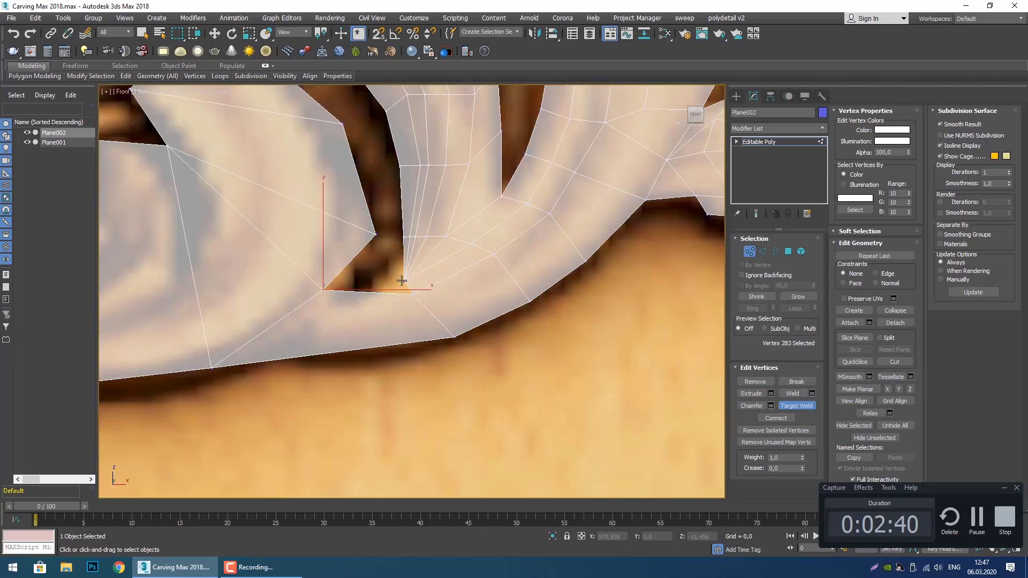
Target-weld the small leaf's base vertex to the strip's corner vertex just below it.
{"action": "left_click", "coordinate": [413, 293]}
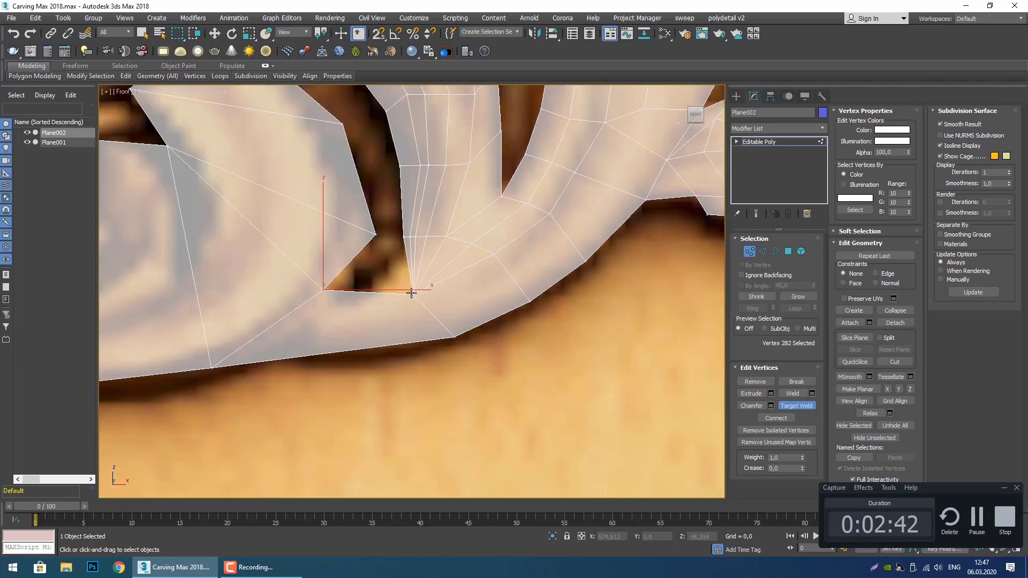
{"action": "middle_click_drag", "start_coordinate": [424, 300], "coordinate": [430, 355]}
{"action": "scroll", "coordinate": [430, 316], "scroll_direction": "down", "scroll_amount": 2}
{"action": "scroll", "coordinate": [429, 316], "scroll_direction": "up", "scroll_amount": 2}
{"action": "right_click", "coordinate": [427, 315]}
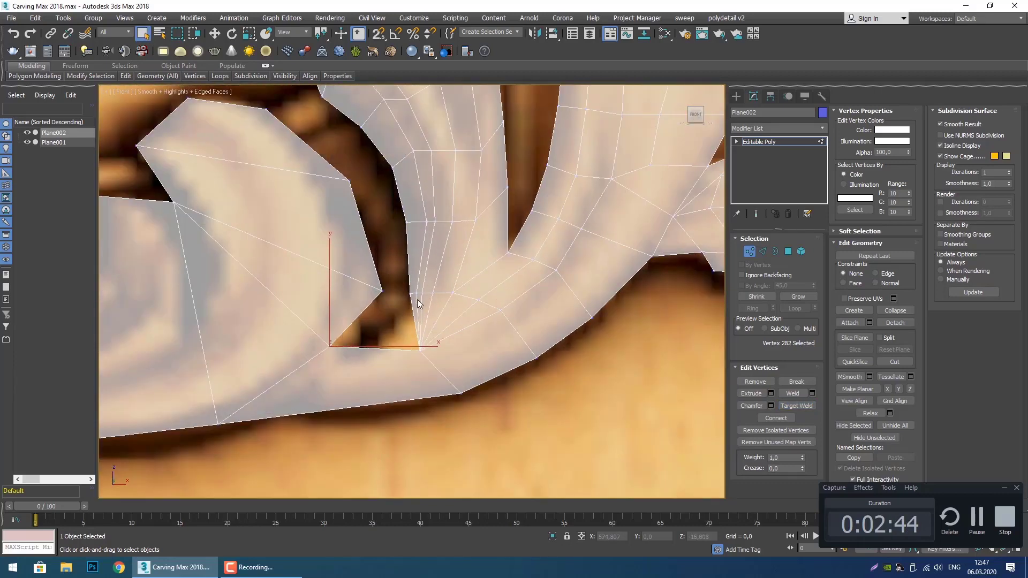
Collapse the three crowded vertices on the leaf's edge just above its base into one and adjust the resulting vertex's position.
{"action": "scroll", "coordinate": [418, 300], "scroll_direction": "up", "scroll_amount": 3}
{"action": "left_click", "coordinate": [402, 290]}
{"action": "key", "text": "w"}
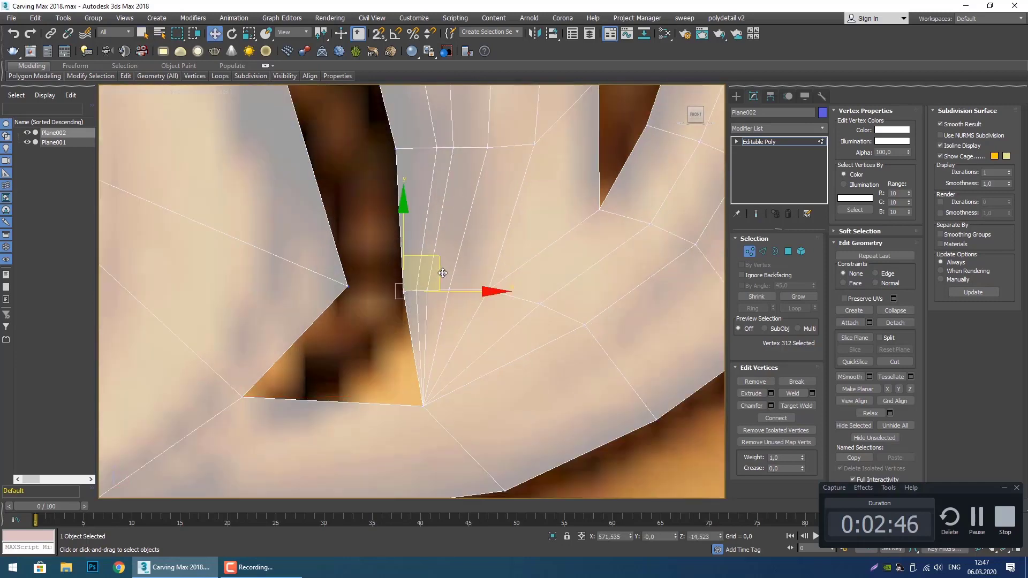
{"action": "left_click_drag", "start_coordinate": [433, 274], "coordinate": [435, 300]}
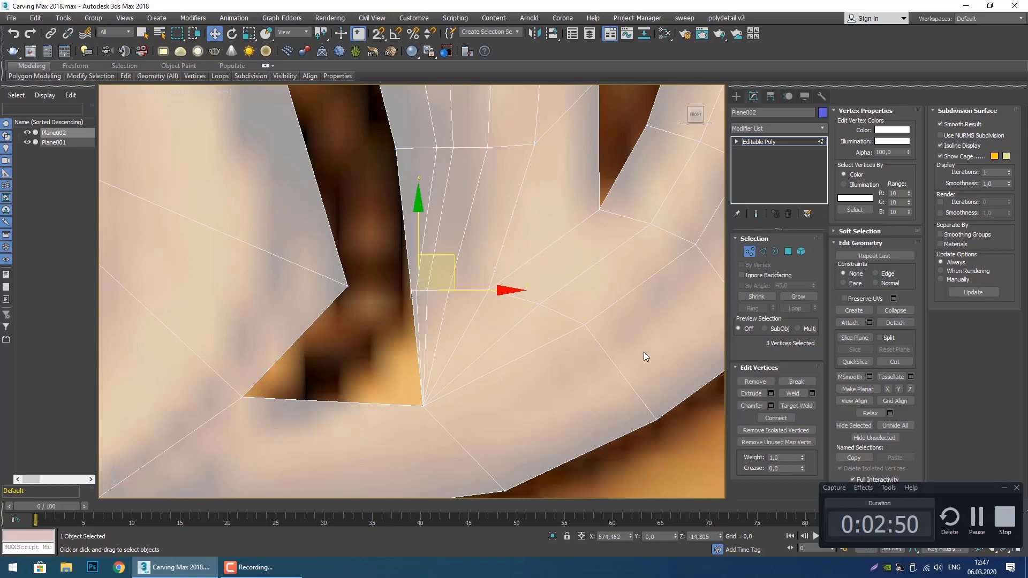
{"action": "left_click", "coordinate": [895, 311]}
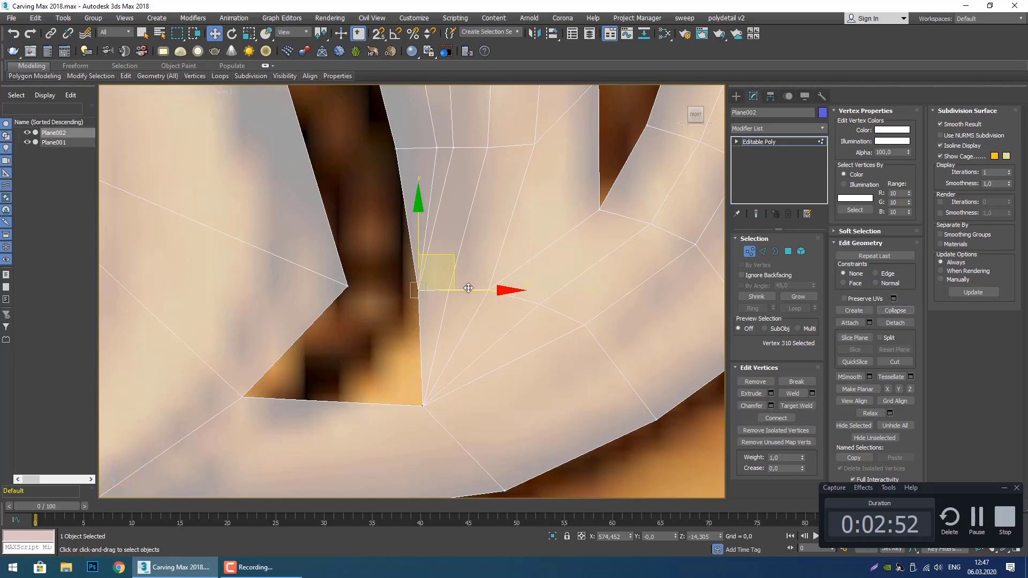
{"action": "middle_click_drag", "start_coordinate": [424, 284], "coordinate": [438, 327]}
{"action": "left_click_drag", "start_coordinate": [466, 303], "coordinate": [472, 301]}
{"action": "scroll", "coordinate": [414, 316], "scroll_direction": "down", "scroll_amount": 3}
{"action": "left_click", "coordinate": [447, 360]}
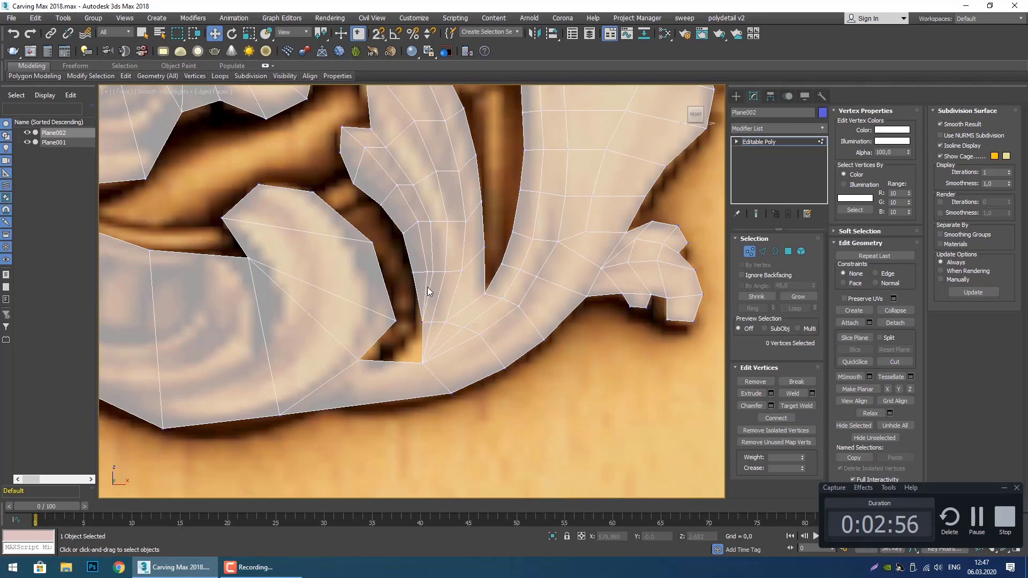
Nudge the outline vertices on the leaf's scroll-facing edge and move the leaf's base vertex toward the large scroll.
{"action": "scroll", "coordinate": [428, 287], "scroll_direction": "up", "scroll_amount": 2}
{"action": "left_click", "coordinate": [408, 268]}
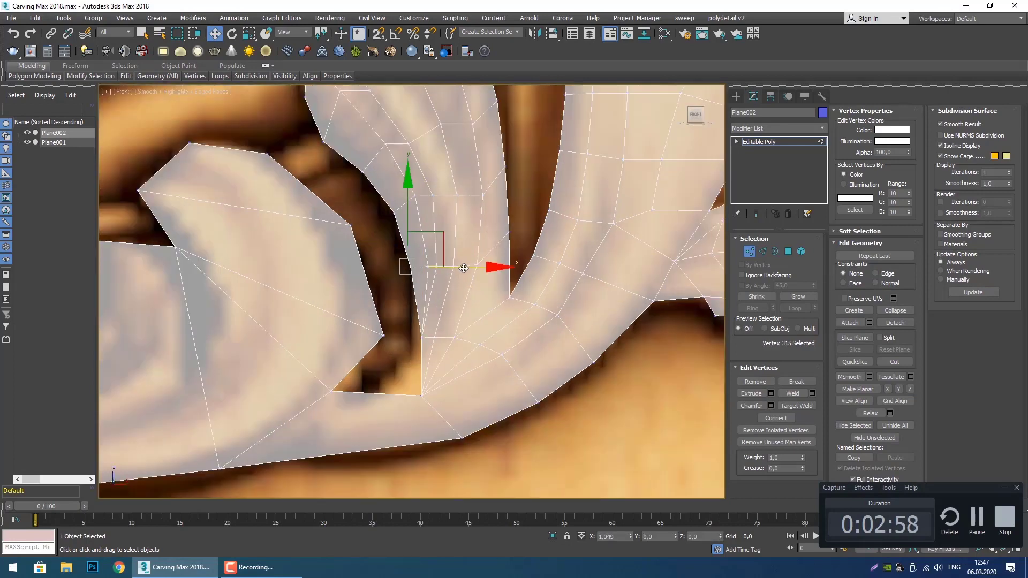
{"action": "left_click", "coordinate": [412, 317]}
{"action": "left_click", "coordinate": [423, 396]}
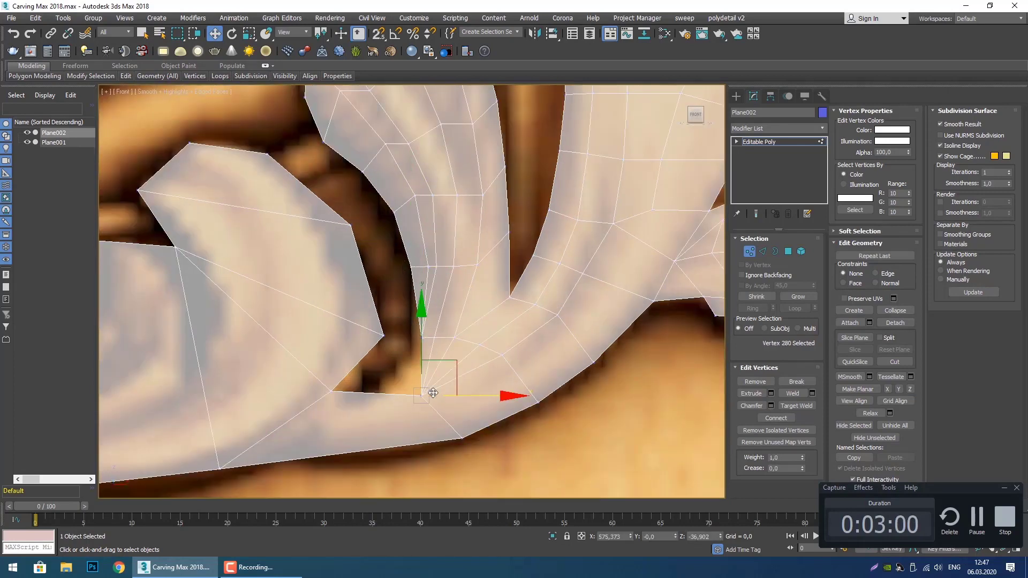
{"action": "left_click_drag", "start_coordinate": [471, 395], "coordinate": [441, 397]}
{"action": "left_click", "coordinate": [423, 338]}
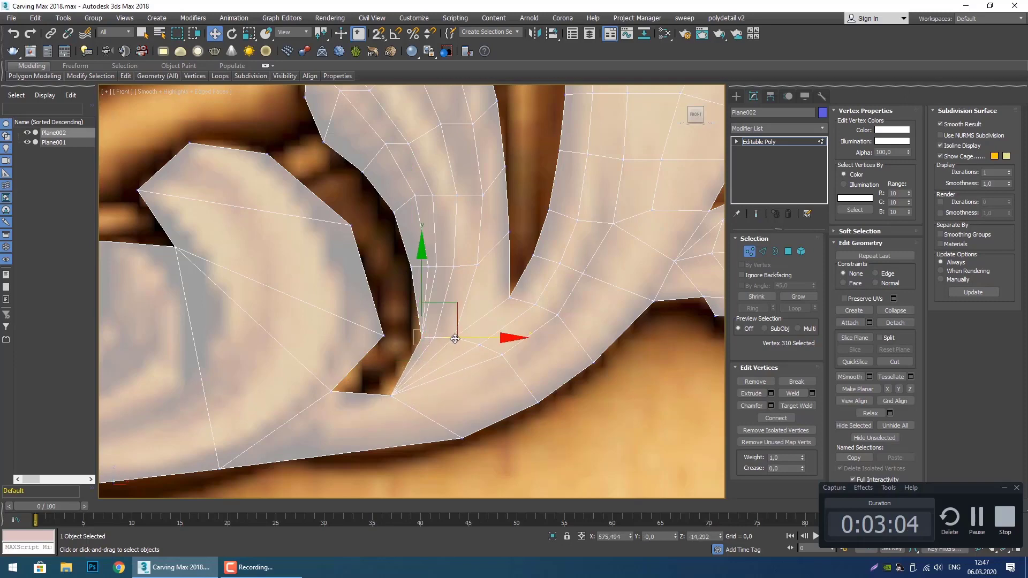
{"action": "left_click", "coordinate": [579, 437]}
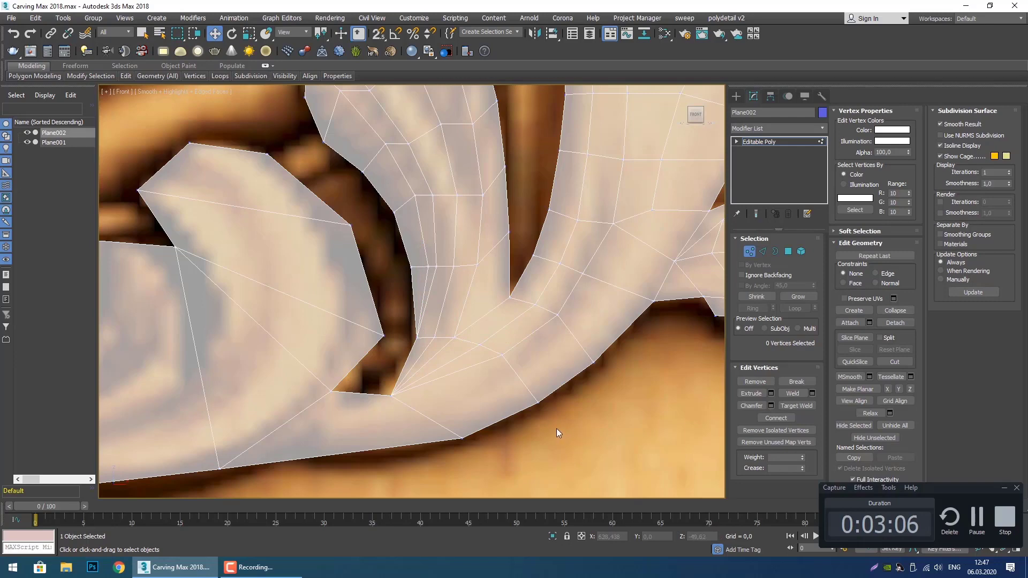
Move the two lower outline vertices of the strip beneath the leaf toward the scroll to follow the reference edge.
{"action": "middle_click_drag", "start_coordinate": [557, 429], "coordinate": [493, 391]}
{"action": "left_click", "coordinate": [455, 353]}
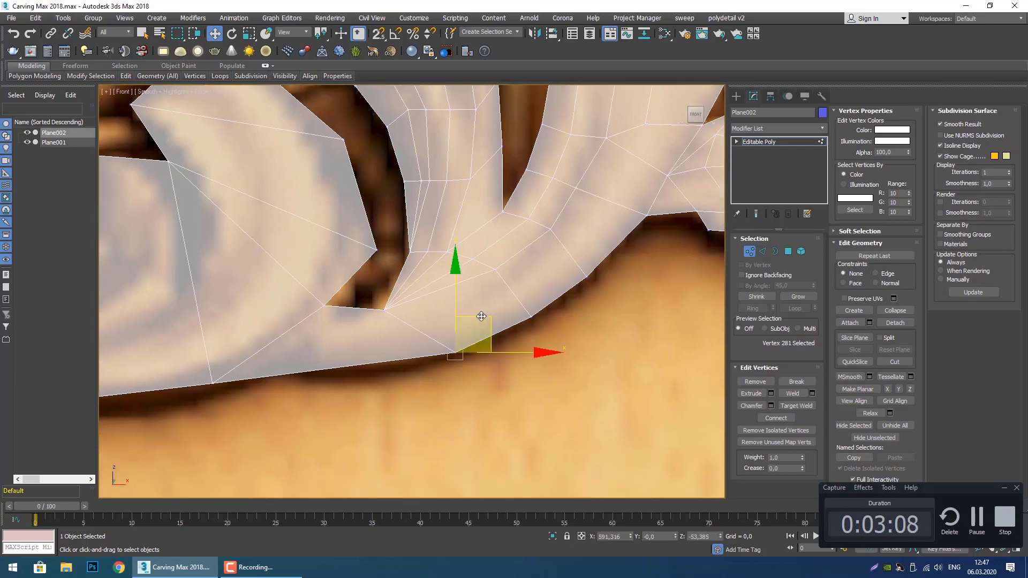
{"action": "left_click_drag", "start_coordinate": [481, 317], "coordinate": [441, 333]}
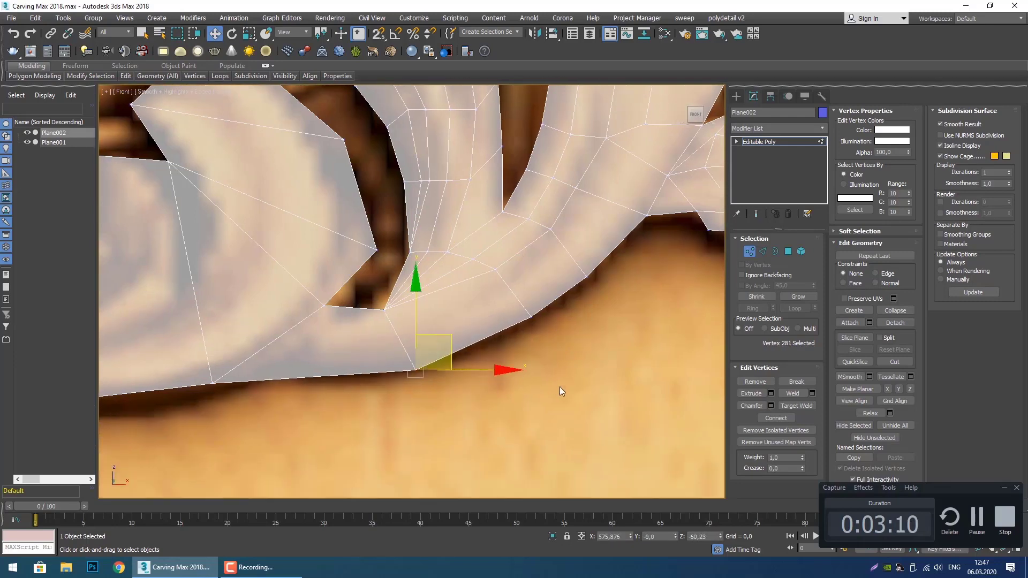
{"action": "left_click", "coordinate": [531, 317]}
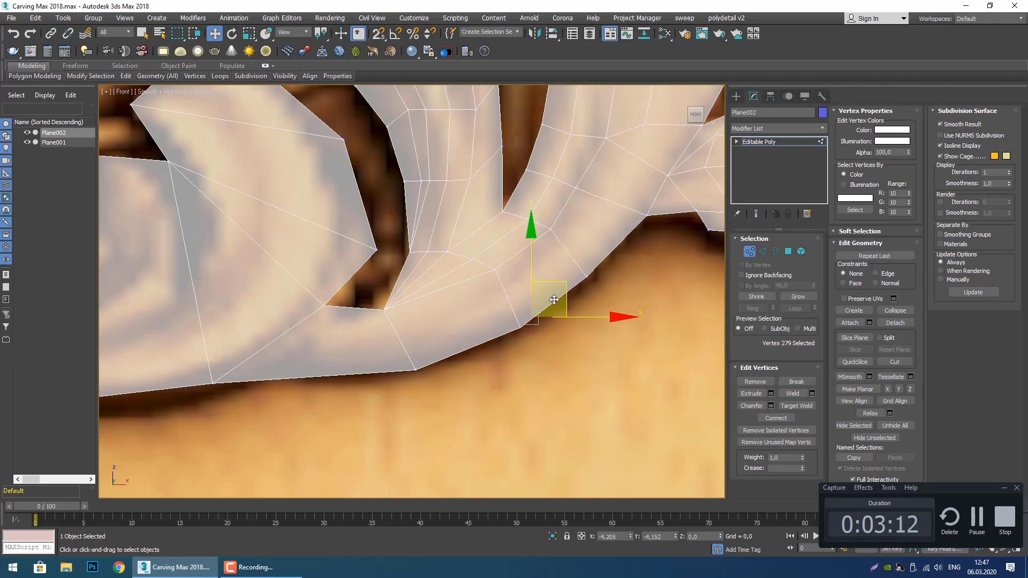
{"action": "left_click_drag", "start_coordinate": [566, 288], "coordinate": [549, 299]}
{"action": "left_click", "coordinate": [601, 355]}
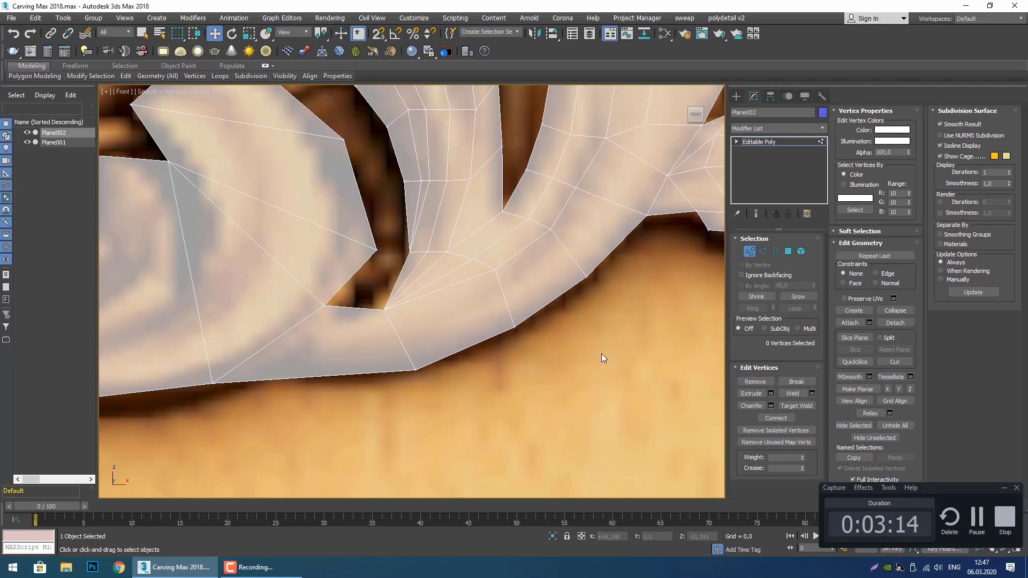
Nudge the lower outline vertex beneath the large scroll slightly down to the reference edge.
{"action": "scroll", "coordinate": [603, 370], "scroll_direction": "down", "scroll_amount": 3}
{"action": "middle_click_drag", "start_coordinate": [400, 399], "coordinate": [417, 402]}
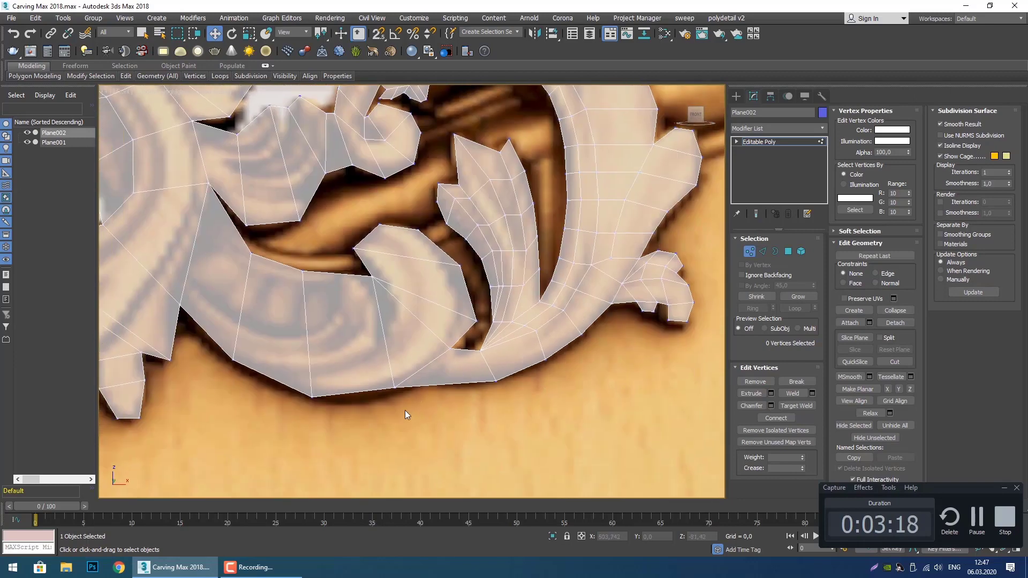
{"action": "left_click", "coordinate": [393, 387]}
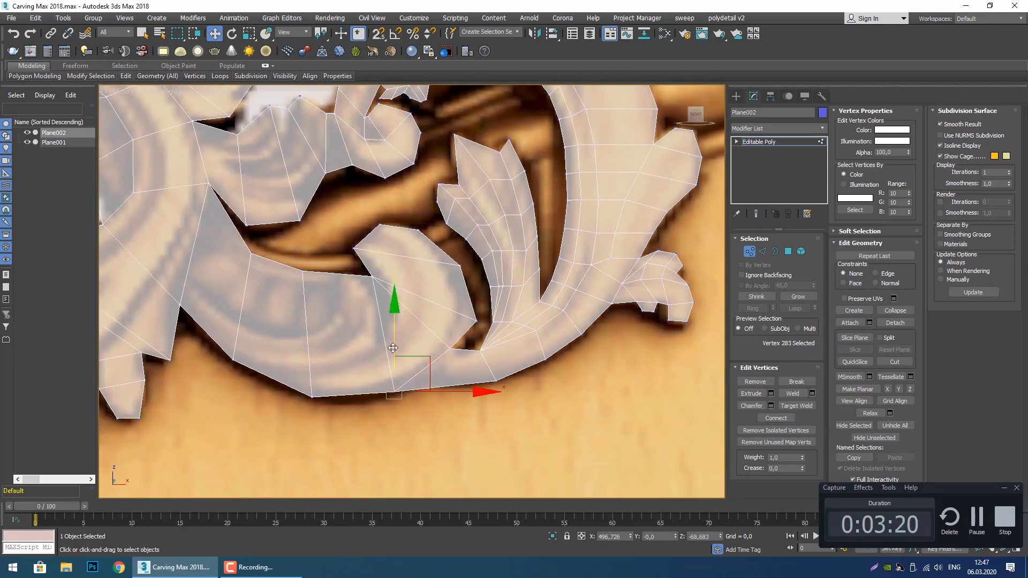
{"action": "scroll", "coordinate": [447, 413], "scroll_direction": "up", "scroll_amount": 3}
{"action": "left_click", "coordinate": [459, 399]}
{"action": "scroll", "coordinate": [428, 386], "scroll_direction": "down", "scroll_amount": 3}
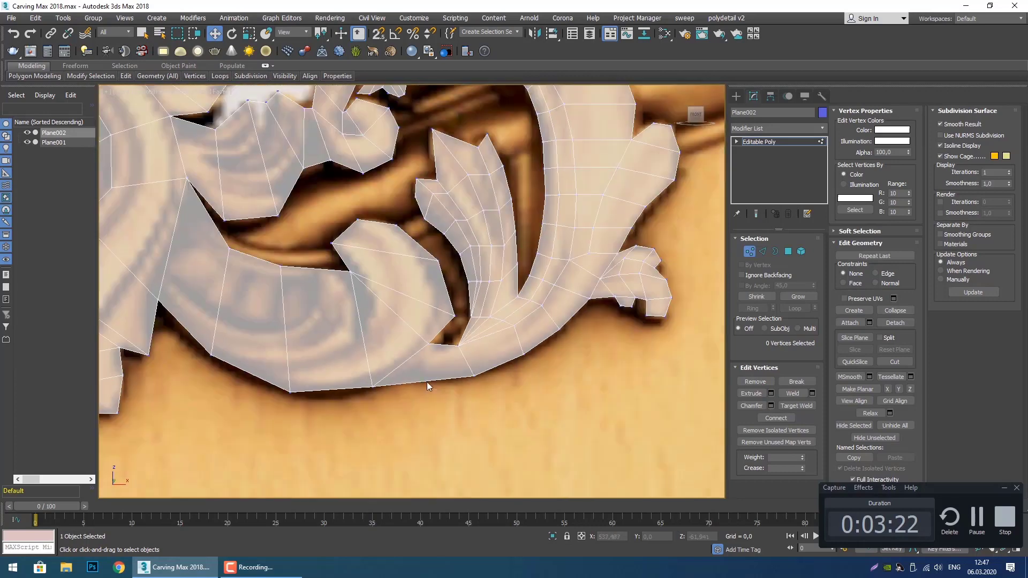
Cut a new edge between the strip's lower outline and the notch corner between the scroll and the small leaf.
{"action": "scroll", "coordinate": [429, 362], "scroll_direction": "up", "scroll_amount": 2}
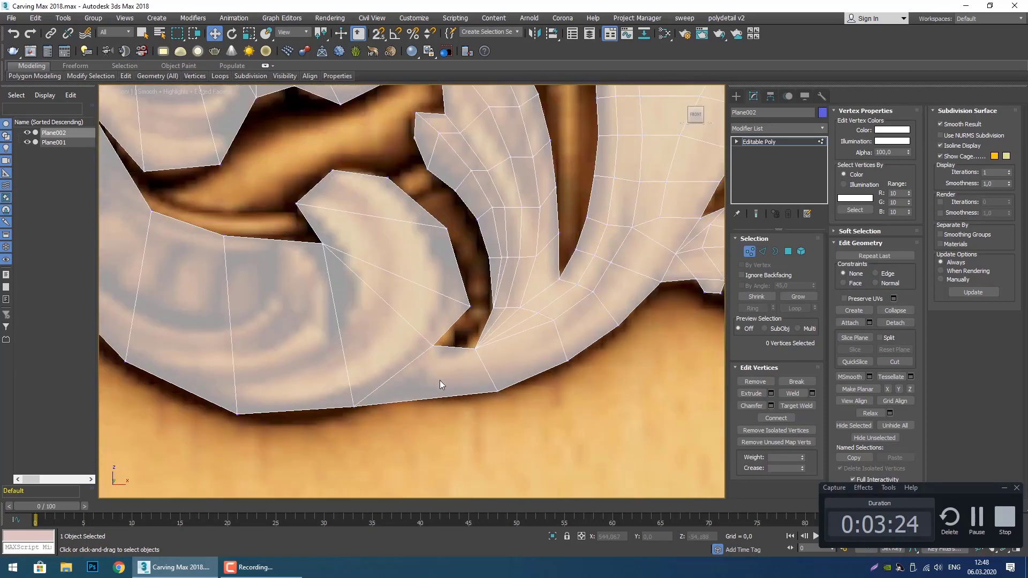
{"action": "middle_click_drag", "start_coordinate": [439, 380], "coordinate": [417, 313]}
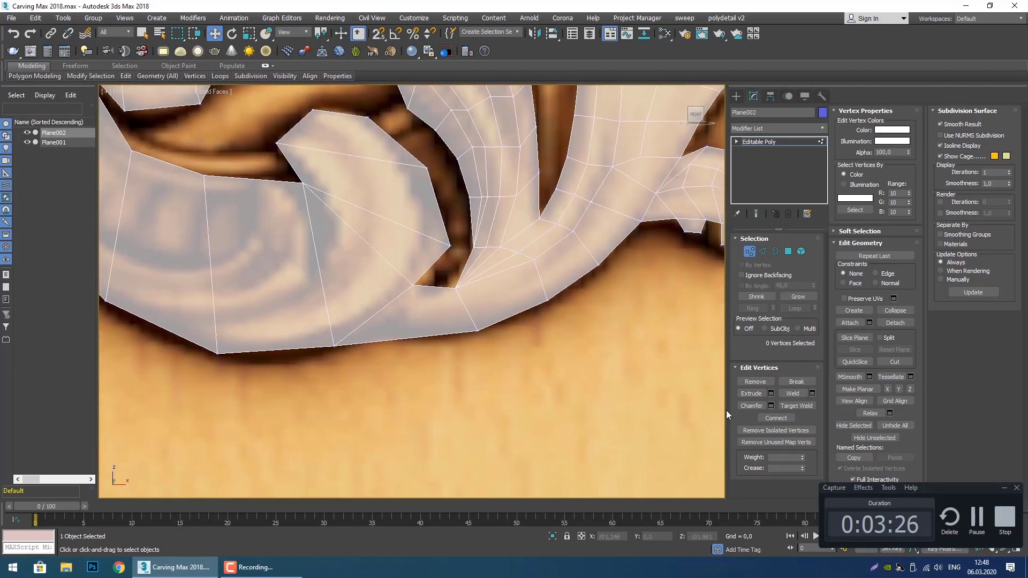
{"action": "left_click", "coordinate": [895, 360]}
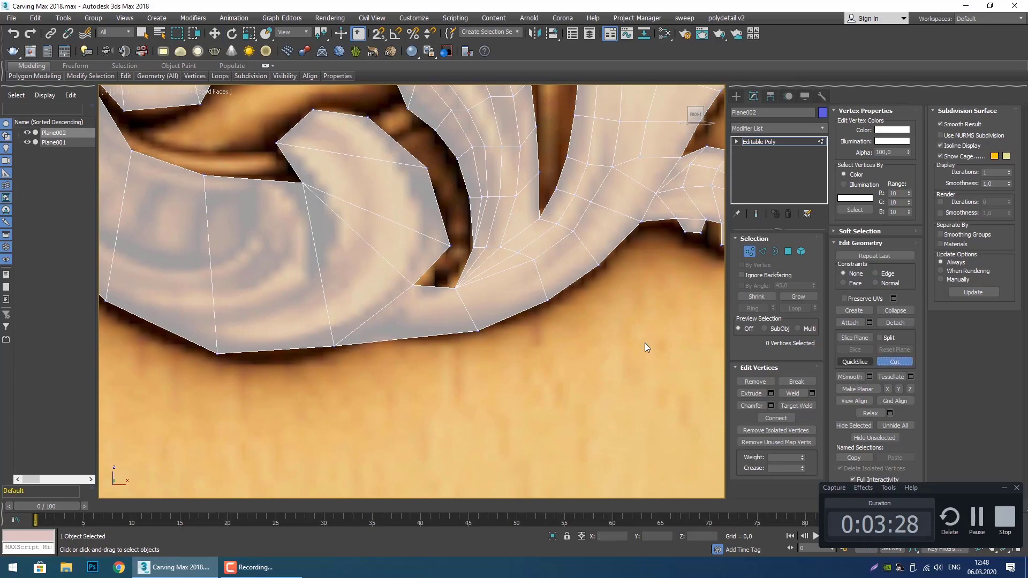
{"action": "left_click", "coordinate": [398, 340]}
{"action": "right_click", "coordinate": [423, 350]}
Move the new cut's lower vertex up and the neighbouring strip vertex toward the scroll to follow the reference outline.
{"action": "scroll", "coordinate": [431, 355], "scroll_direction": "up", "scroll_amount": 3}
{"action": "left_click_drag", "start_coordinate": [453, 394], "coordinate": [423, 362]}
{"action": "key", "text": "w"}
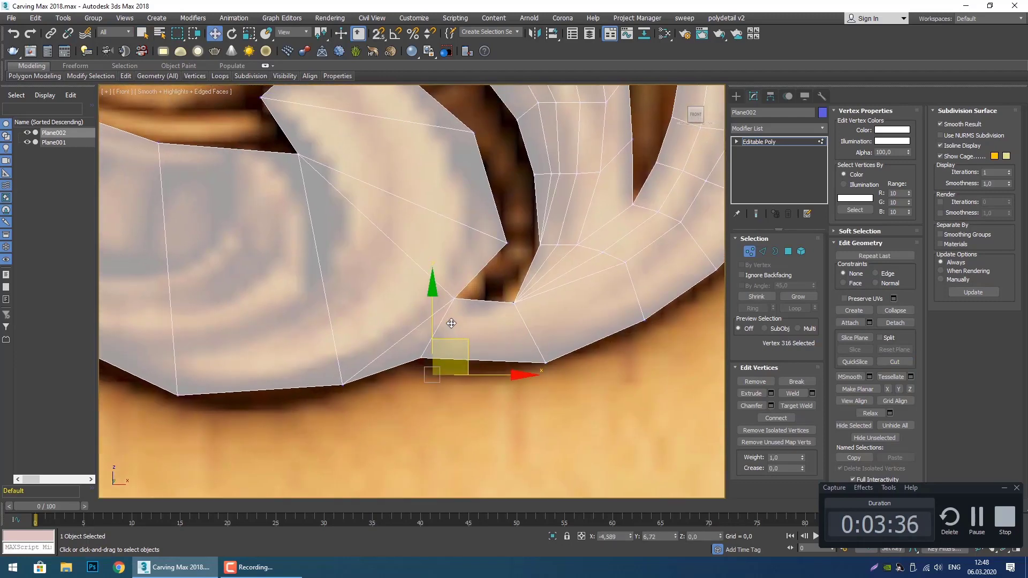
{"action": "left_click", "coordinate": [545, 364]}
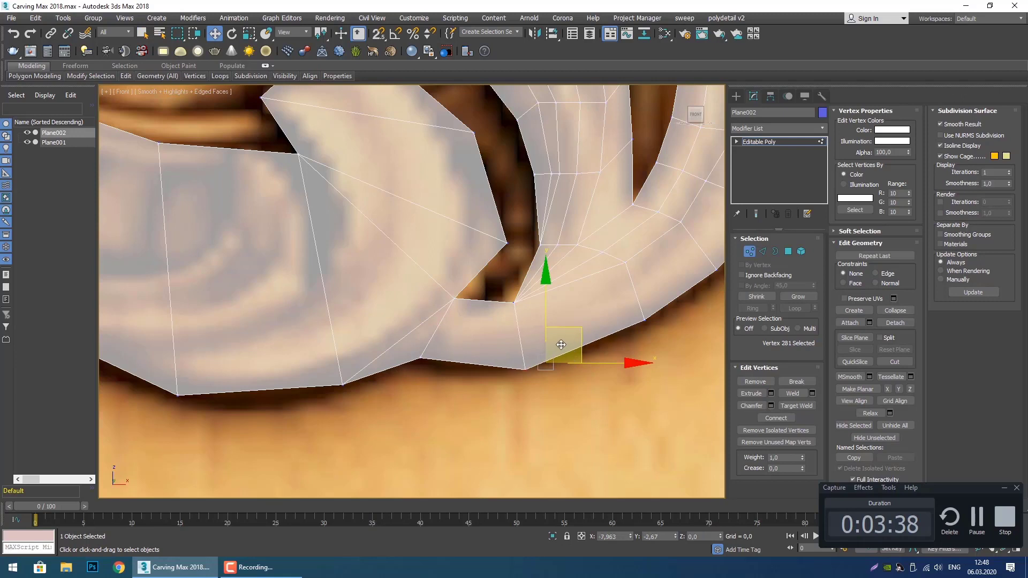
{"action": "left_click_drag", "start_coordinate": [561, 345], "coordinate": [520, 377]}
Remove the diagonal edge running from the notch corner to the scroll's lower outline vertex.
{"action": "middle_click_drag", "start_coordinate": [439, 324], "coordinate": [458, 335]}
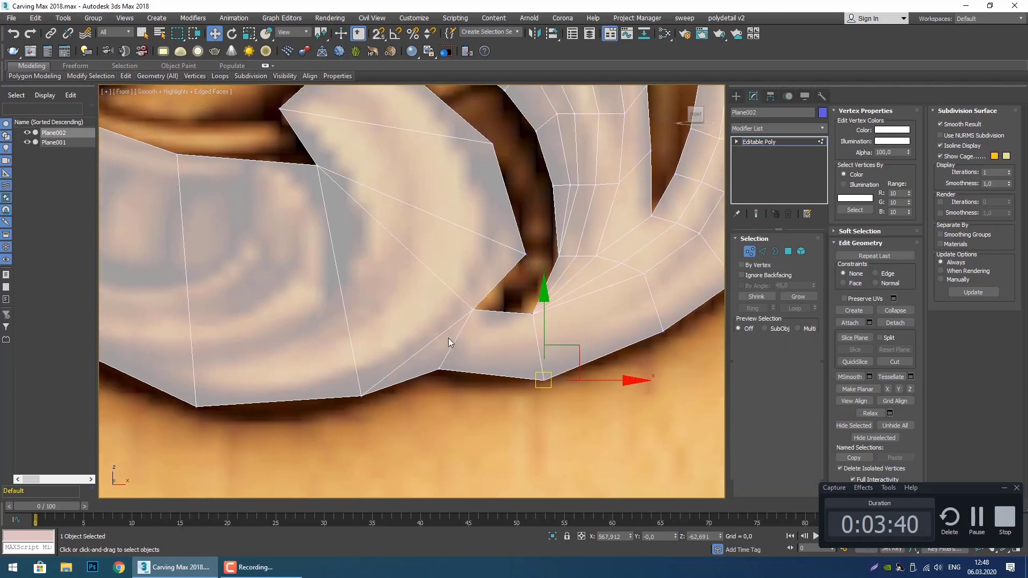
{"action": "key", "text": "2"}
{"action": "left_click", "coordinate": [434, 343]}
{"action": "key", "text": "q"}
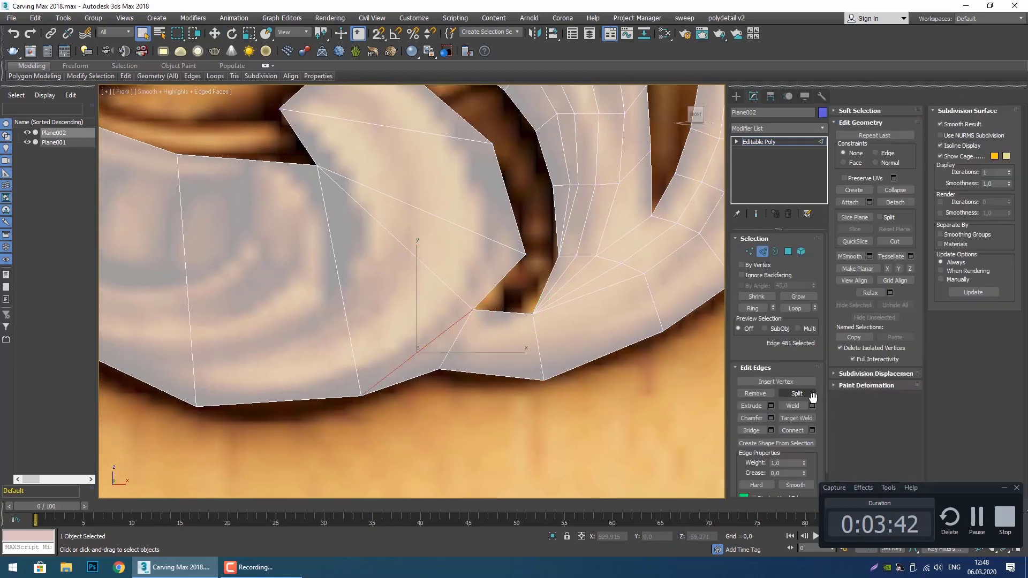
{"action": "left_click", "coordinate": [756, 394]}
{"action": "scroll", "coordinate": [568, 386], "scroll_direction": "down", "scroll_amount": 2}
{"action": "scroll", "coordinate": [534, 396], "scroll_direction": "down", "scroll_amount": 3}
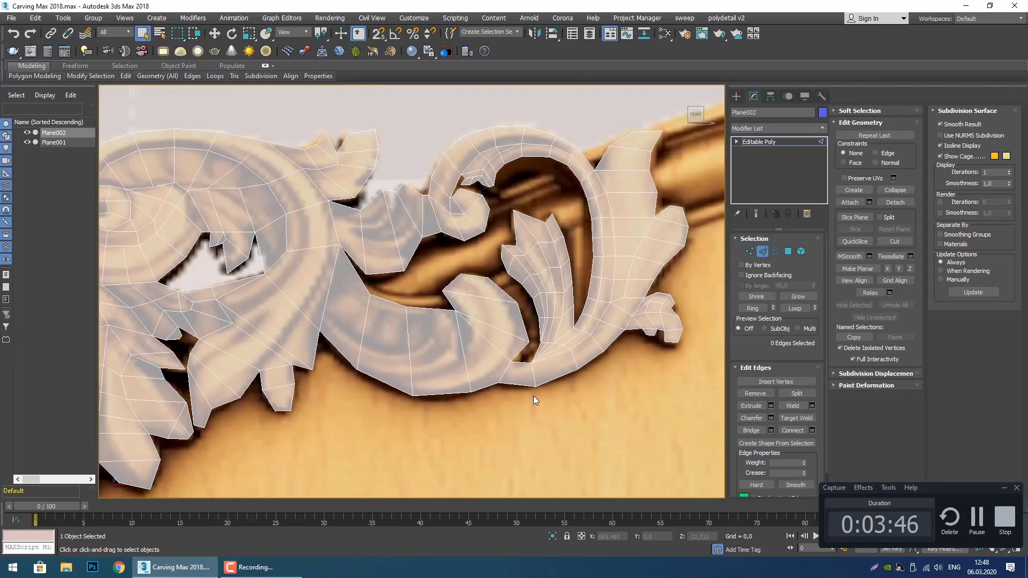
Move the notch corner vertex toward the leaf's base and raise the scroll's outer outline vertex just above it.
{"action": "scroll", "coordinate": [533, 396], "scroll_direction": "up", "scroll_amount": 4}
{"action": "middle_click_drag", "start_coordinate": [515, 333], "coordinate": [494, 339]}
{"action": "key", "text": "1"}
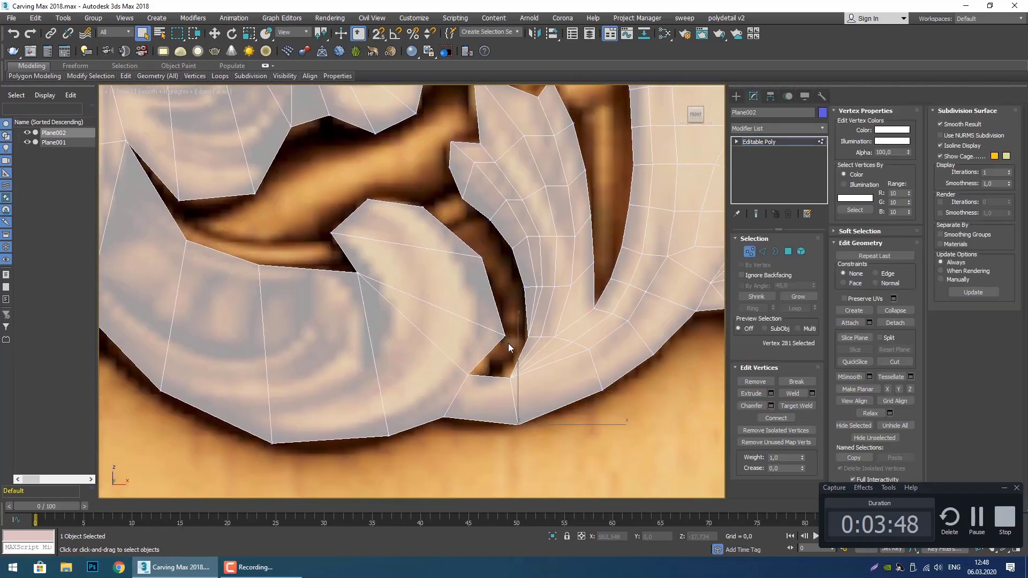
{"action": "left_click", "coordinate": [505, 335]}
{"action": "left_click", "coordinate": [511, 376]}
{"action": "key", "text": "w"}
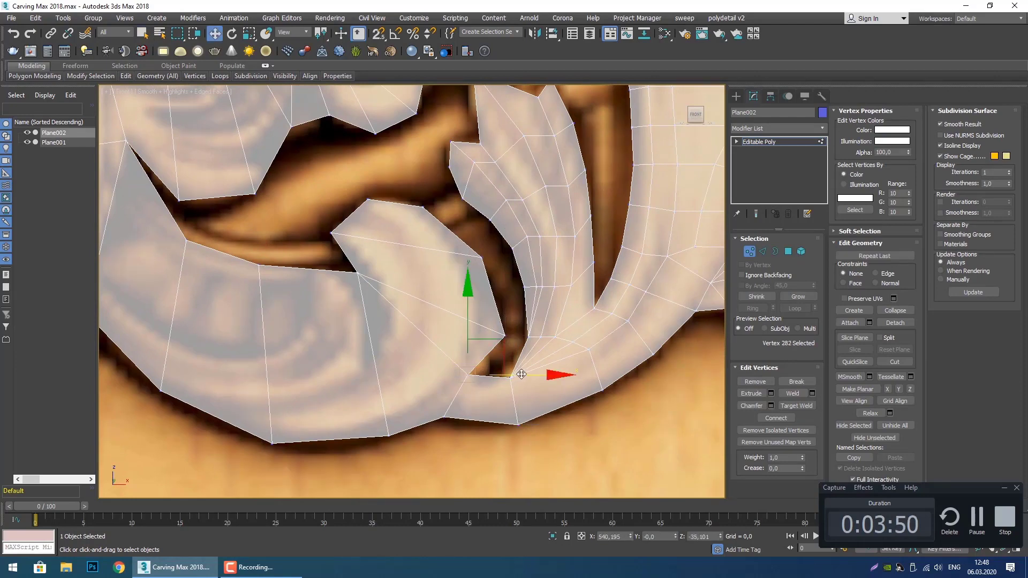
{"action": "left_click", "coordinate": [549, 392]}
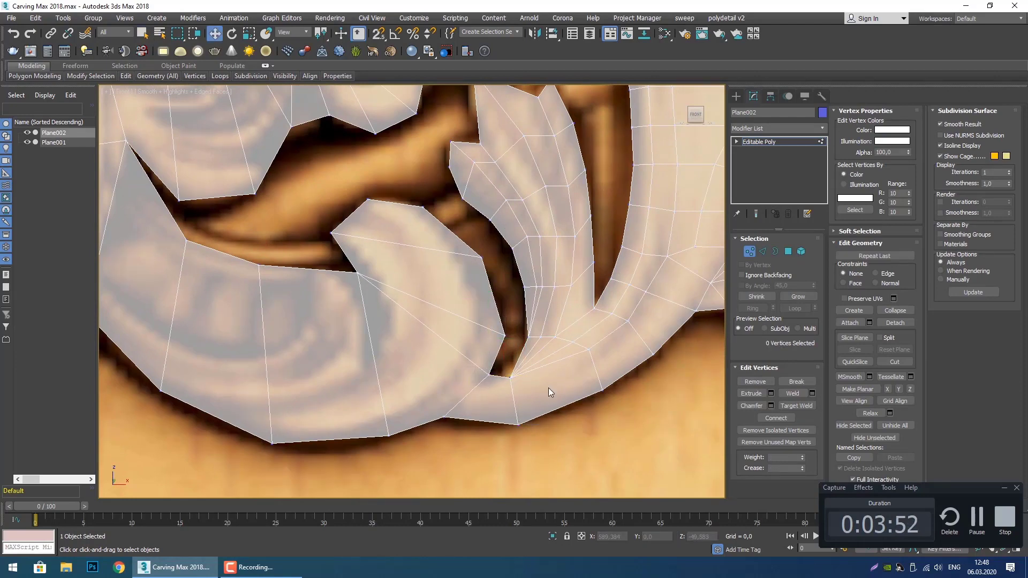
{"action": "left_click", "coordinate": [506, 336]}
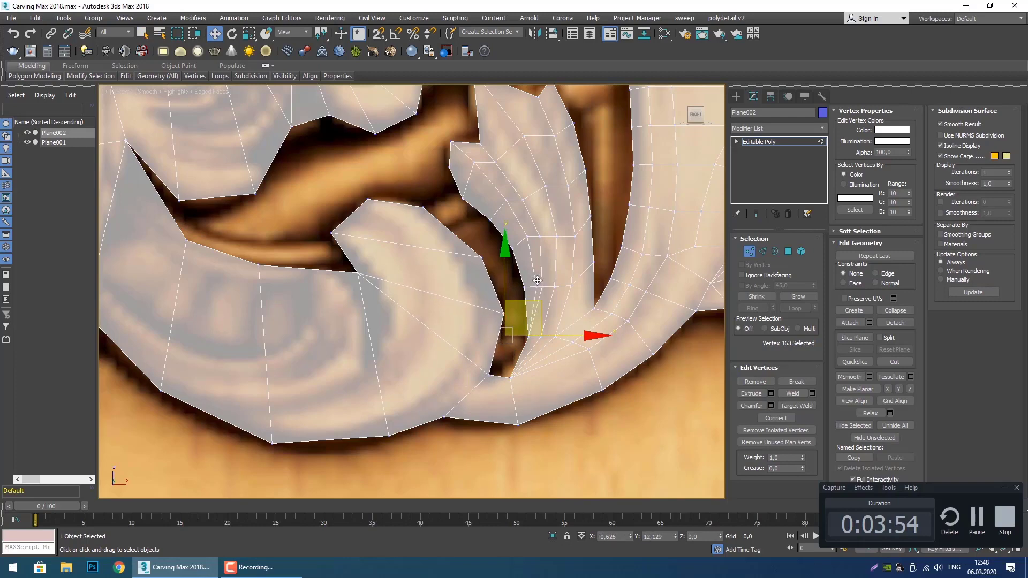
{"action": "left_click_drag", "start_coordinate": [537, 282], "coordinate": [535, 263]}
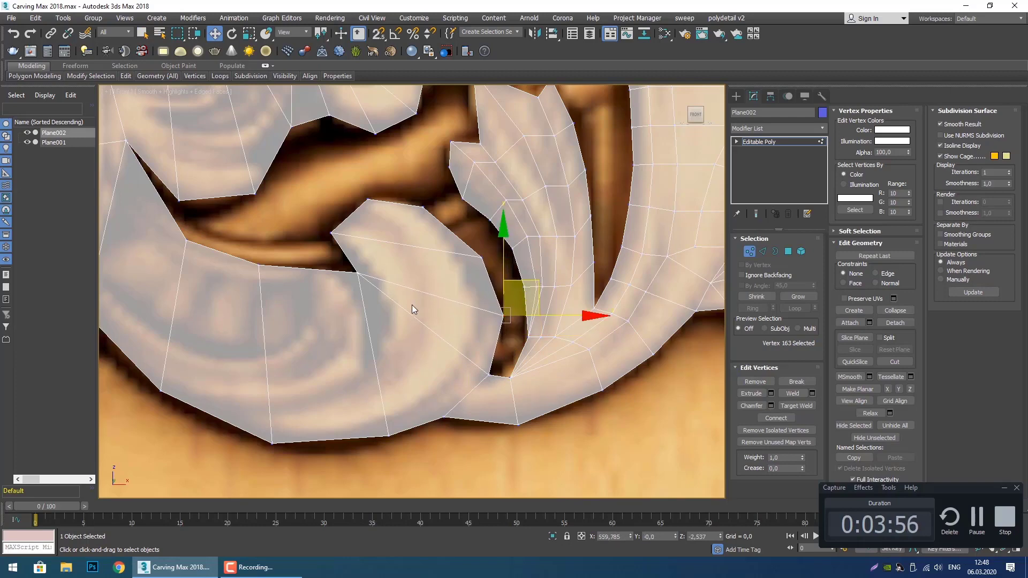
Move the vertex at the curled tip's inner corner down into the reference recess and shift the tip's upper outer vertex inward.
{"action": "middle_click_drag", "start_coordinate": [389, 298], "coordinate": [400, 314]}
{"action": "left_click", "coordinate": [369, 290]}
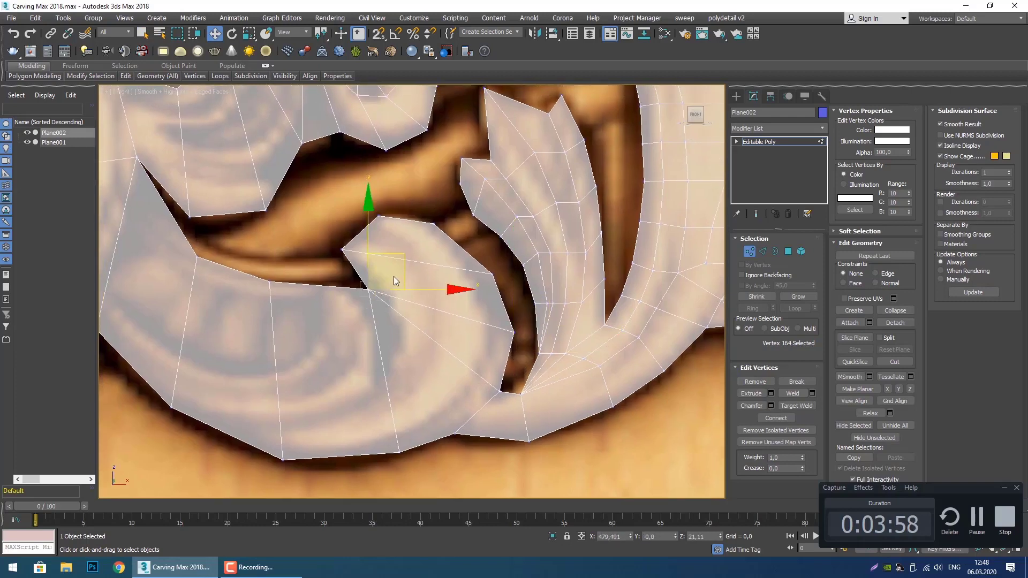
{"action": "left_click_drag", "start_coordinate": [403, 263], "coordinate": [436, 301]}
{"action": "left_click", "coordinate": [447, 287]}
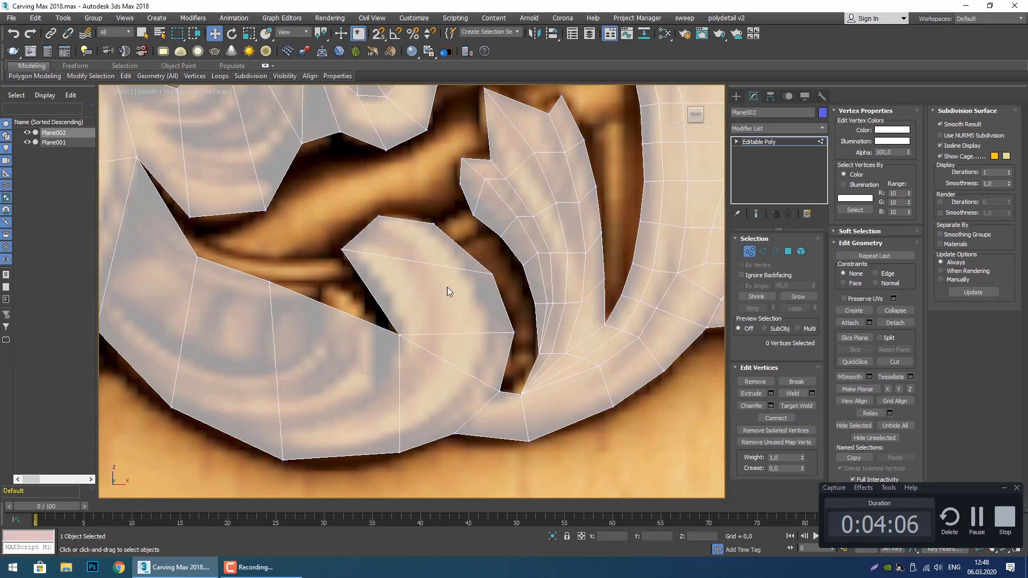
{"action": "left_click_drag", "start_coordinate": [508, 284], "coordinate": [463, 260]}
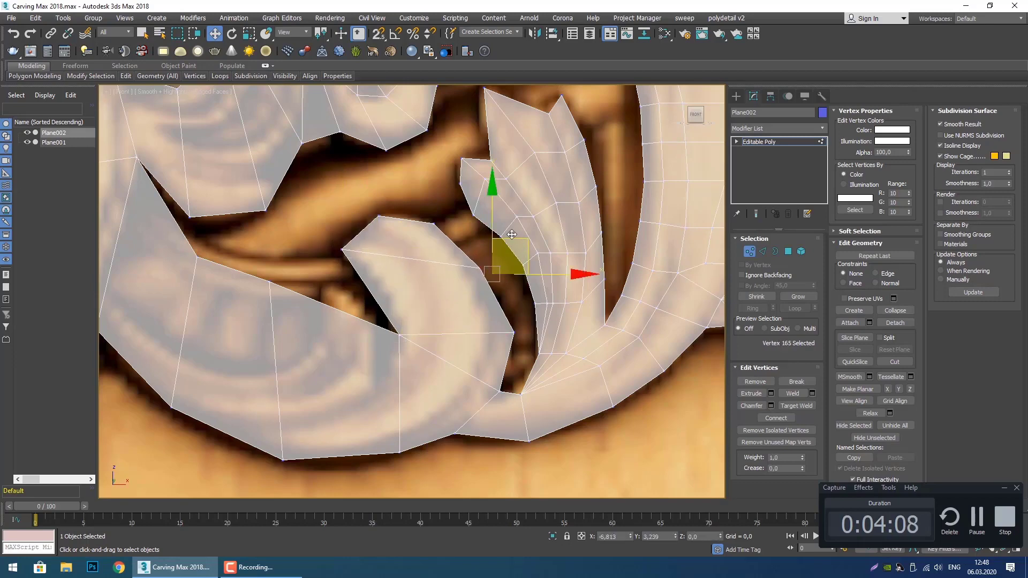
{"action": "middle_click_drag", "start_coordinate": [423, 287], "coordinate": [427, 305]}
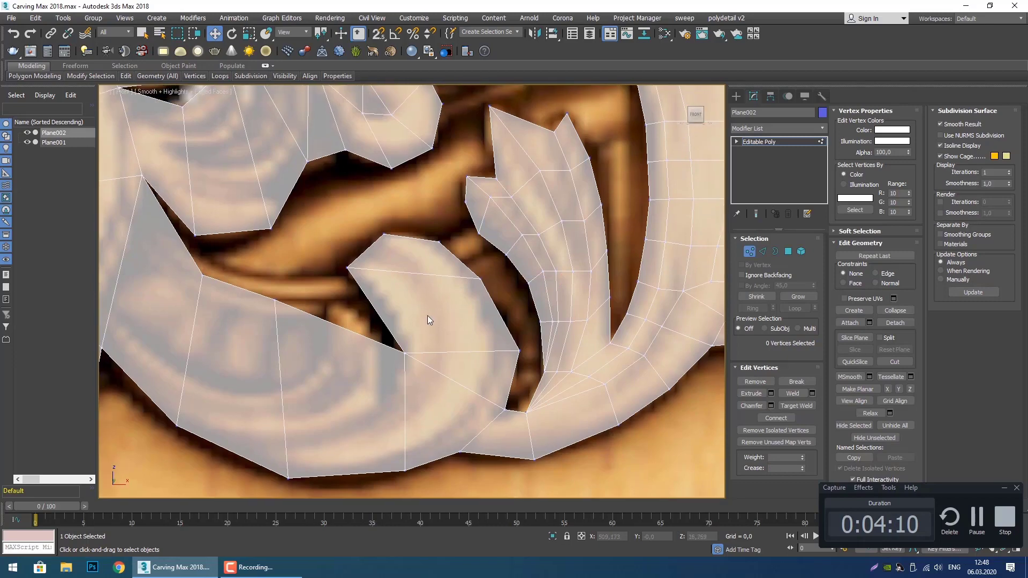
Connect the two side edges of the scroll's curled tip with a single crosswise segment.
{"action": "key", "text": "2"}
{"action": "left_click_drag", "start_coordinate": [367, 310], "coordinate": [519, 319]}
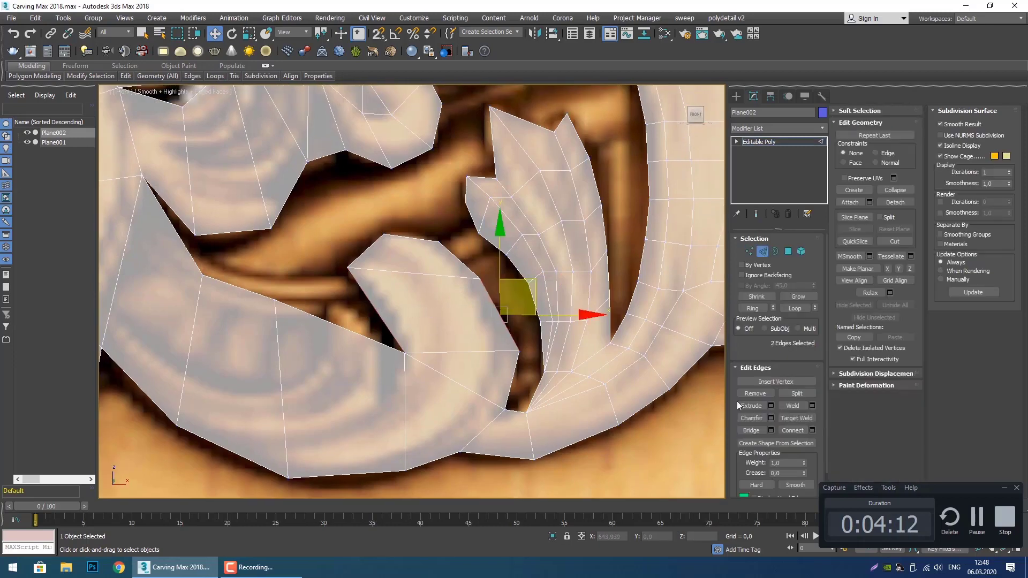
{"action": "left_click", "coordinate": [812, 430]}
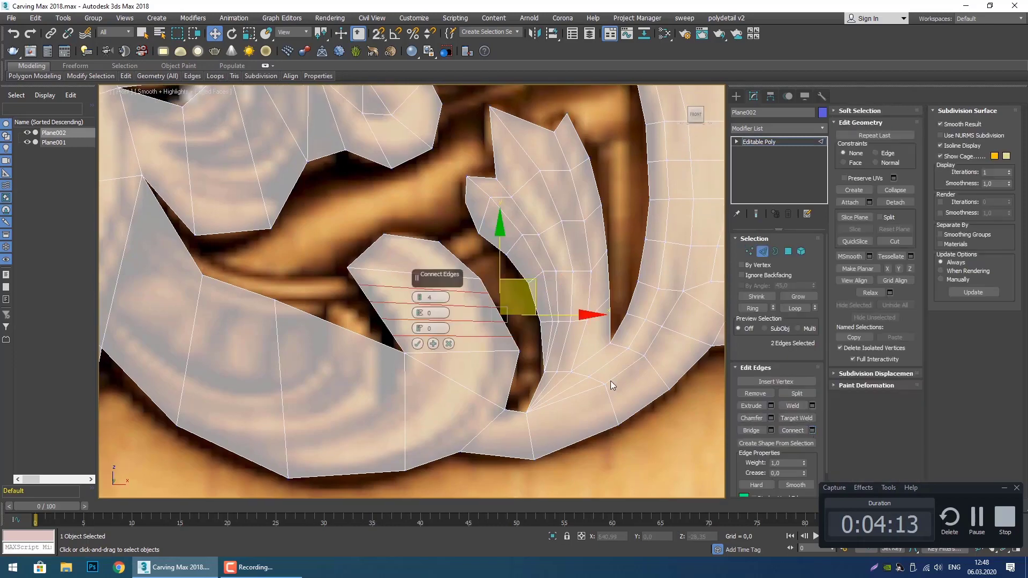
{"action": "right_click", "coordinate": [419, 299]}
{"action": "left_click", "coordinate": [417, 344]}
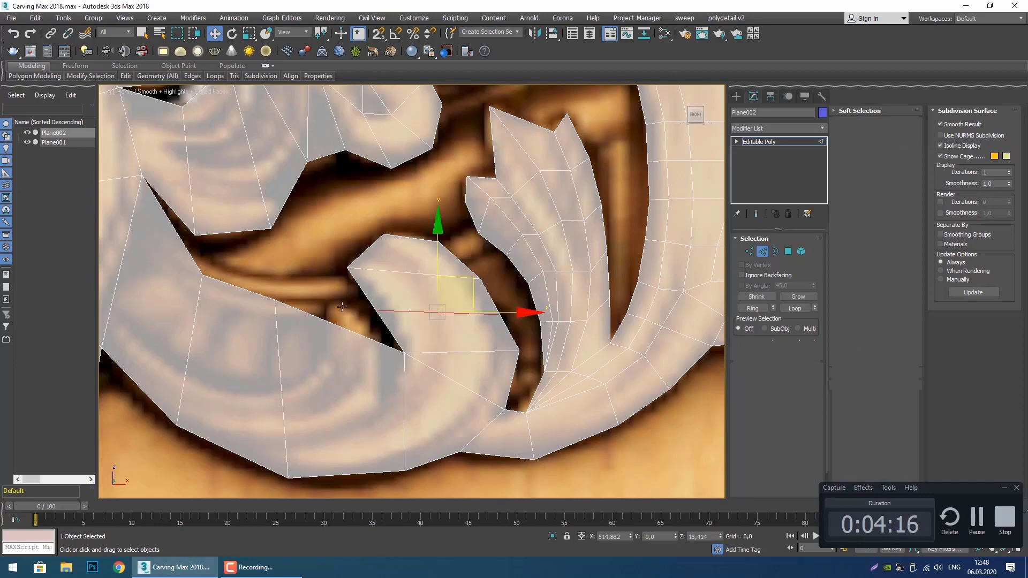
Move the new segment's two end vertices toward the leaf so the curled tip follows the reference curve.
{"action": "key", "text": "1"}
{"action": "left_click_drag", "start_coordinate": [421, 309], "coordinate": [448, 310]}
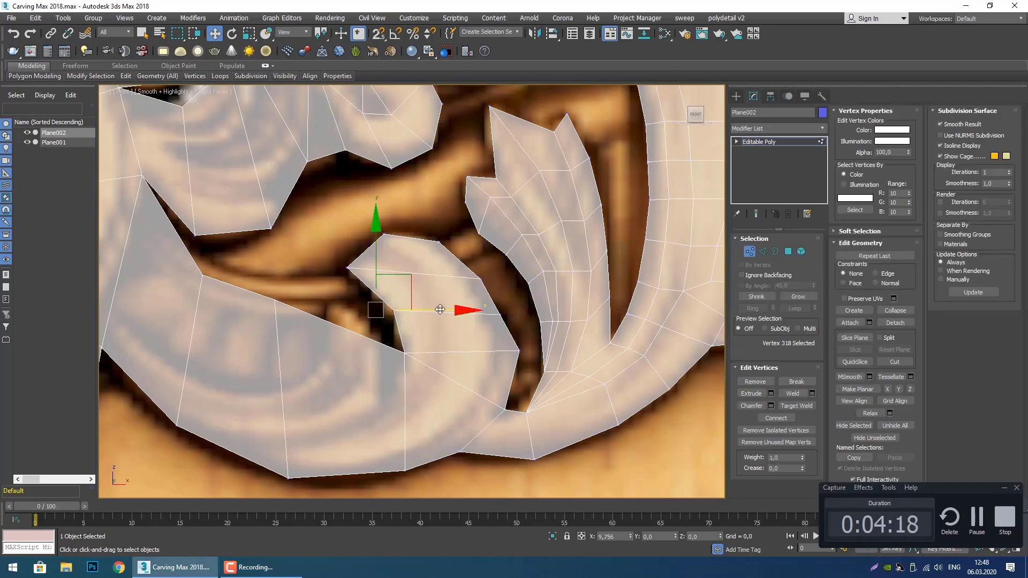
{"action": "left_click", "coordinate": [493, 339]}
{"action": "left_click", "coordinate": [507, 315]}
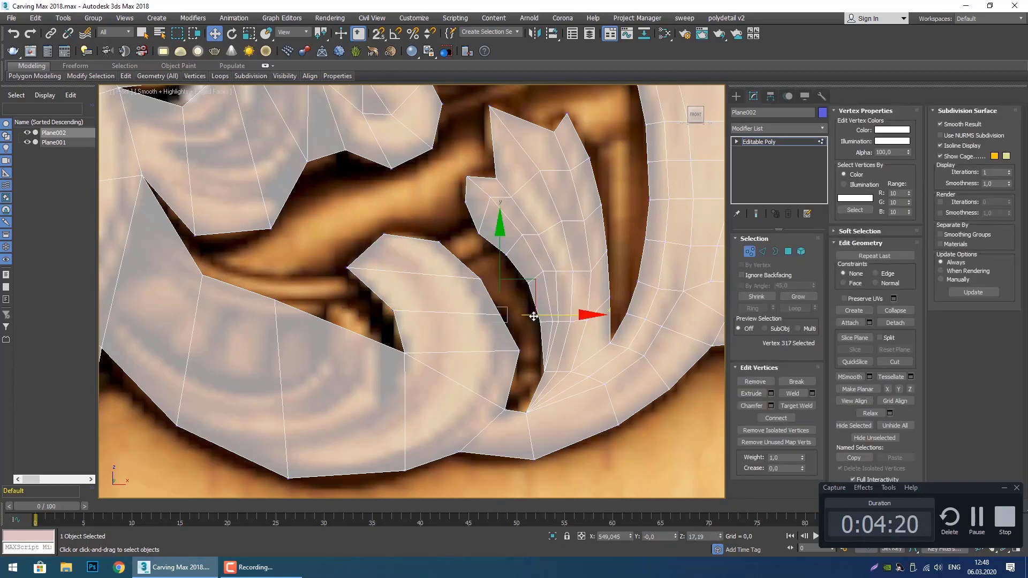
{"action": "left_click_drag", "start_coordinate": [533, 316], "coordinate": [544, 316]}
Shift the three outer outline vertices of the curled tip inward to match the reference edge facing the leaf.
{"action": "left_click", "coordinate": [488, 283]}
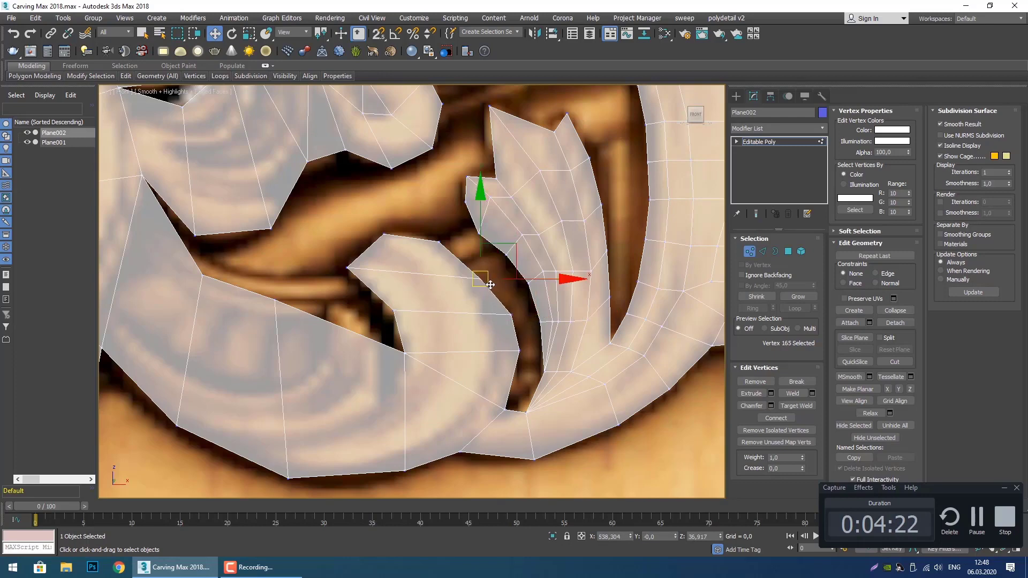
{"action": "left_click_drag", "start_coordinate": [491, 285], "coordinate": [504, 239]}
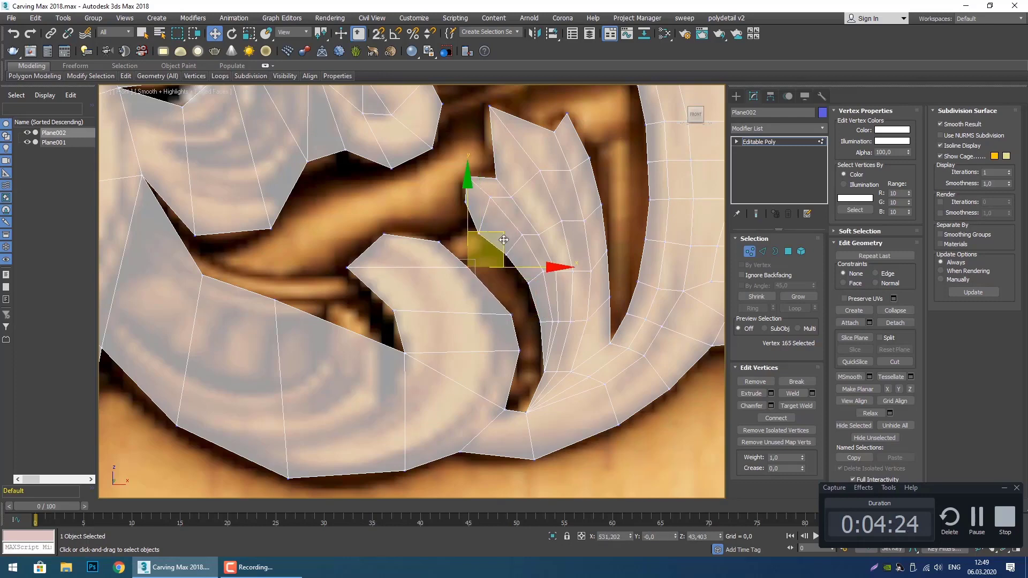
{"action": "left_click", "coordinate": [515, 317]}
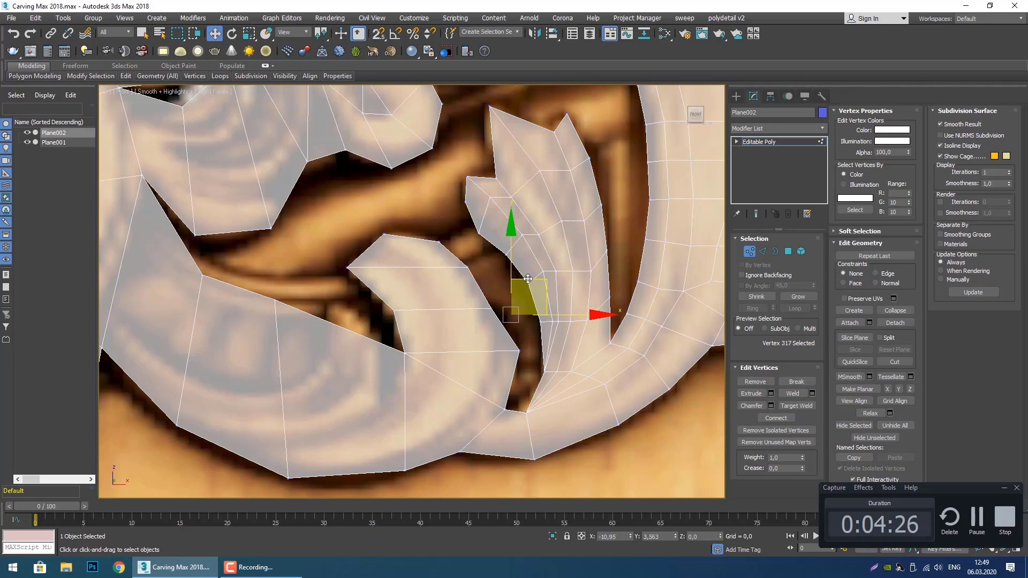
{"action": "left_click", "coordinate": [520, 351]}
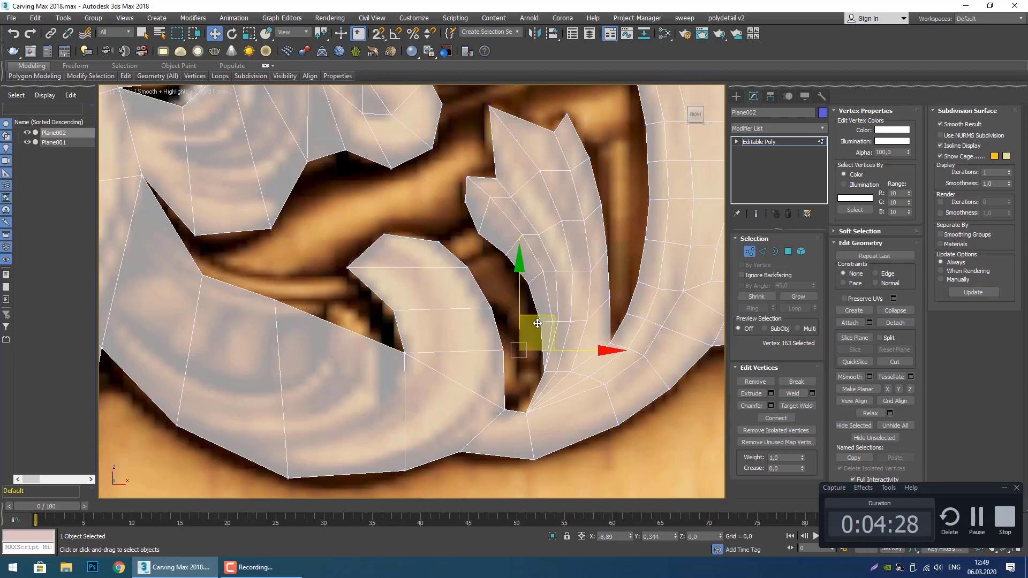
{"action": "left_click_drag", "start_coordinate": [537, 324], "coordinate": [525, 326]}
{"action": "left_click", "coordinate": [471, 407]}
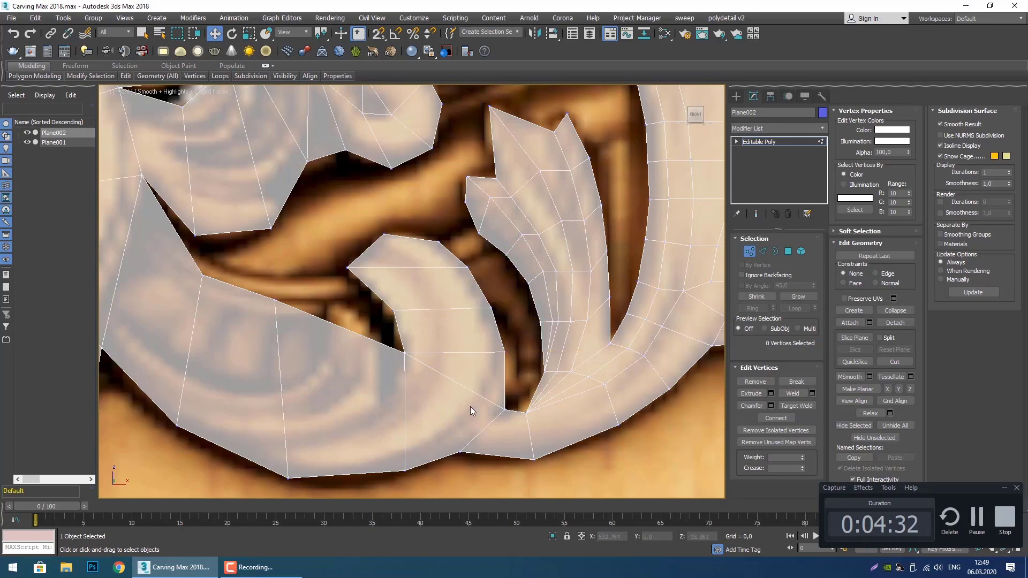
Examine the reshaped scroll and its upper outline vertex against the reference, within the whole ornament.
{"action": "middle_click_drag", "start_coordinate": [471, 407], "coordinate": [440, 378]}
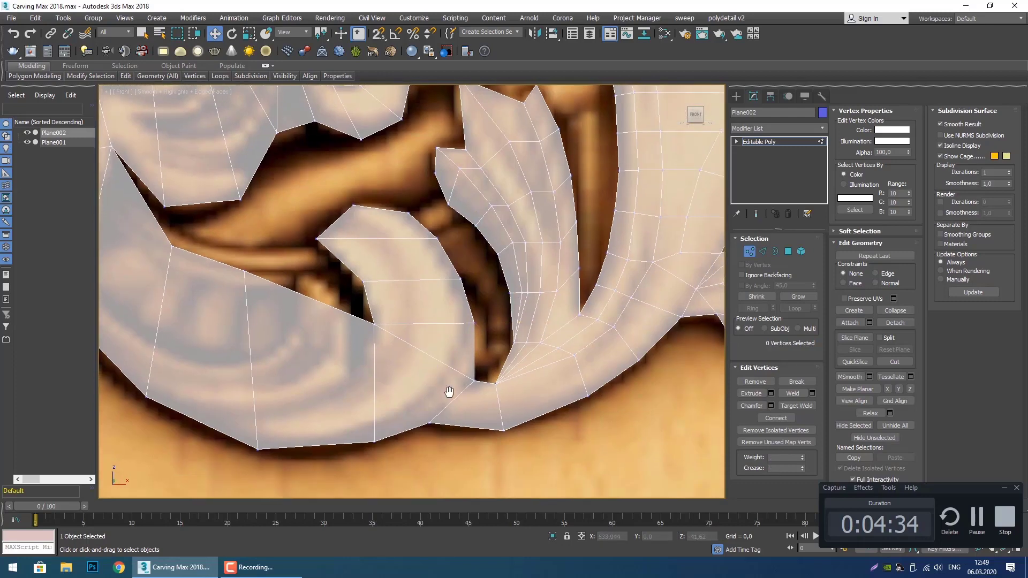
{"action": "scroll", "coordinate": [447, 391], "scroll_direction": "down", "scroll_amount": 6}
{"action": "scroll", "coordinate": [522, 408], "scroll_direction": "up", "scroll_amount": 5}
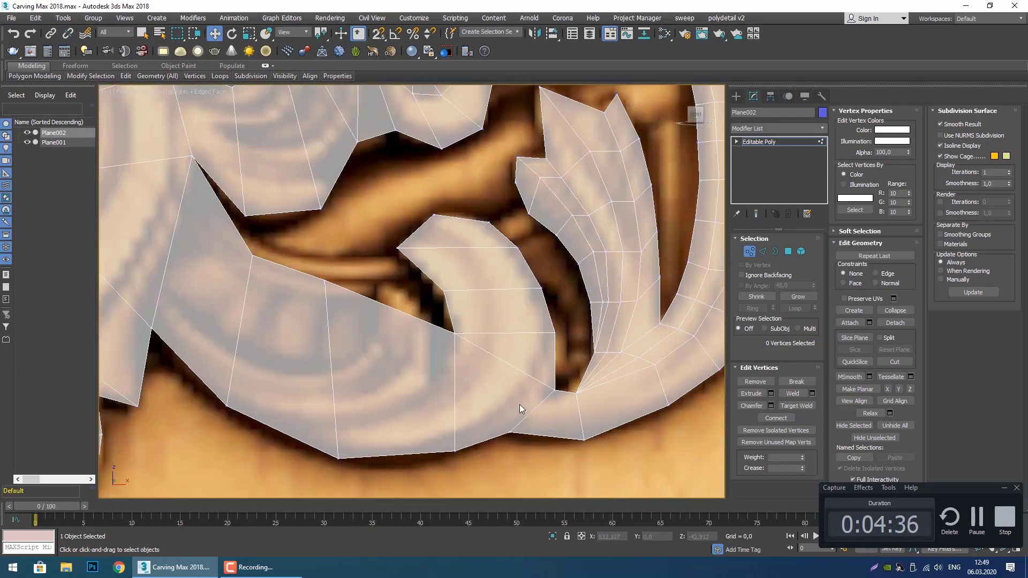
{"action": "scroll", "coordinate": [482, 400], "scroll_direction": "up", "scroll_amount": 1}
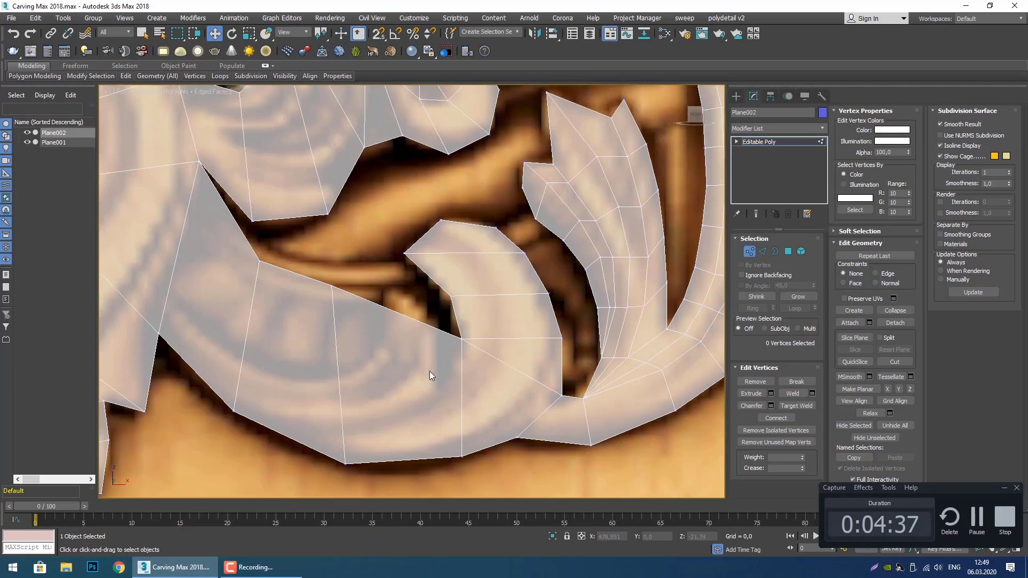
{"action": "left_click", "coordinate": [327, 280]}
{"action": "scroll", "coordinate": [356, 323], "scroll_direction": "down", "scroll_amount": 6}
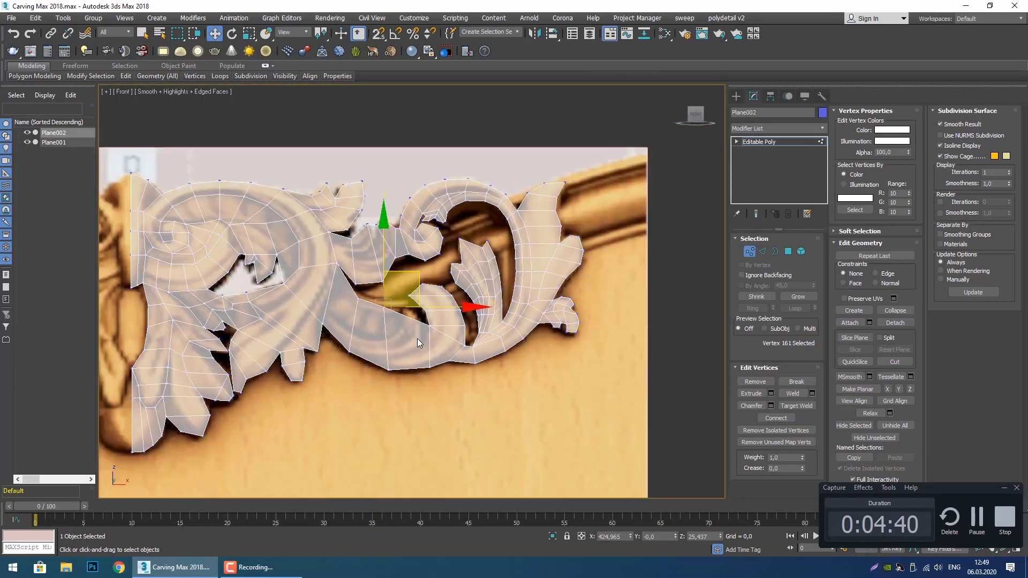
{"action": "middle_click_drag", "start_coordinate": [408, 354], "coordinate": [438, 372]}
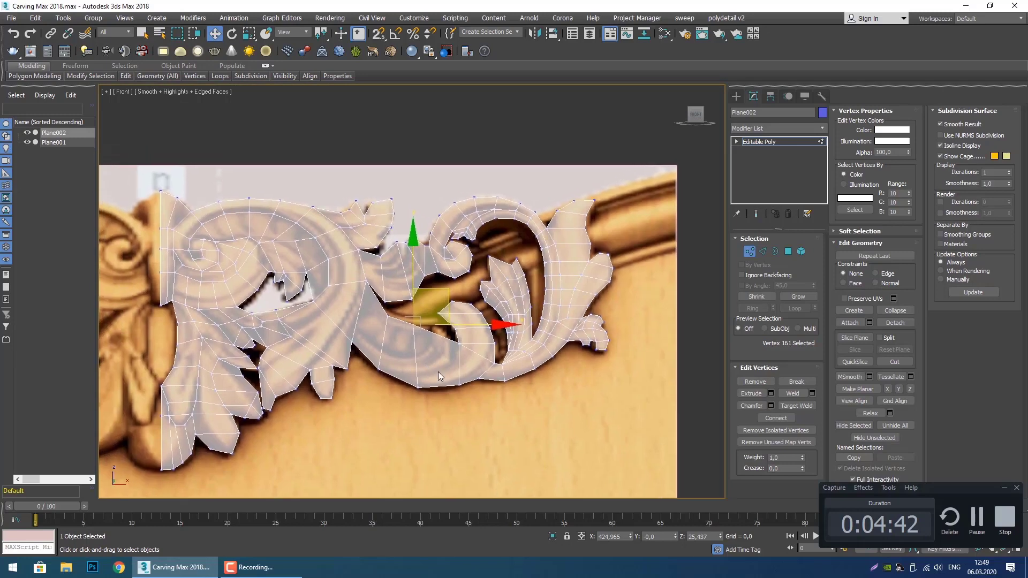
Move two inner outline vertices of the lower scroll band down onto the reference curve.
{"action": "scroll", "coordinate": [444, 358], "scroll_direction": "up", "scroll_amount": 4}
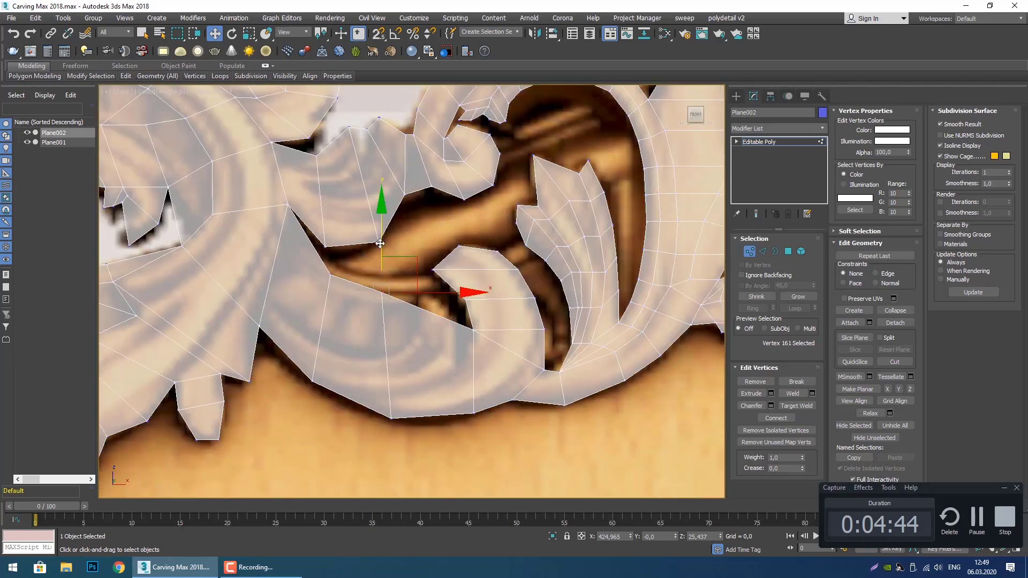
{"action": "left_click_drag", "start_coordinate": [382, 247], "coordinate": [392, 312]}
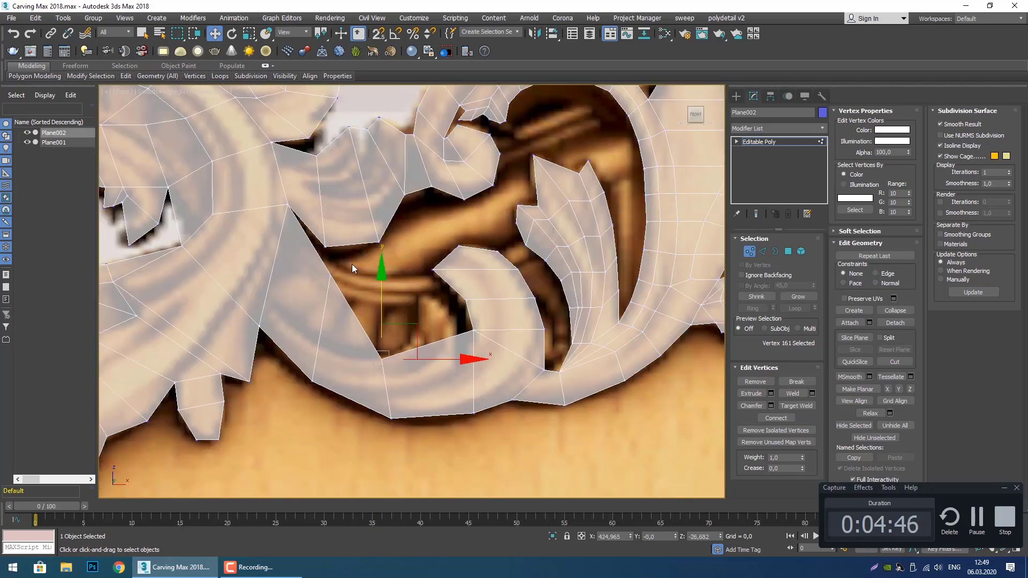
{"action": "left_click", "coordinate": [330, 274]}
{"action": "left_click_drag", "start_coordinate": [325, 266], "coordinate": [322, 312]}
Connect the inner and outer edges of the lower band, where it leaves the large scroll, with one crosswise segment.
{"action": "middle_click_drag", "start_coordinate": [318, 310], "coordinate": [446, 375]}
{"action": "key", "text": "2"}
{"action": "left_click", "coordinate": [431, 354]}
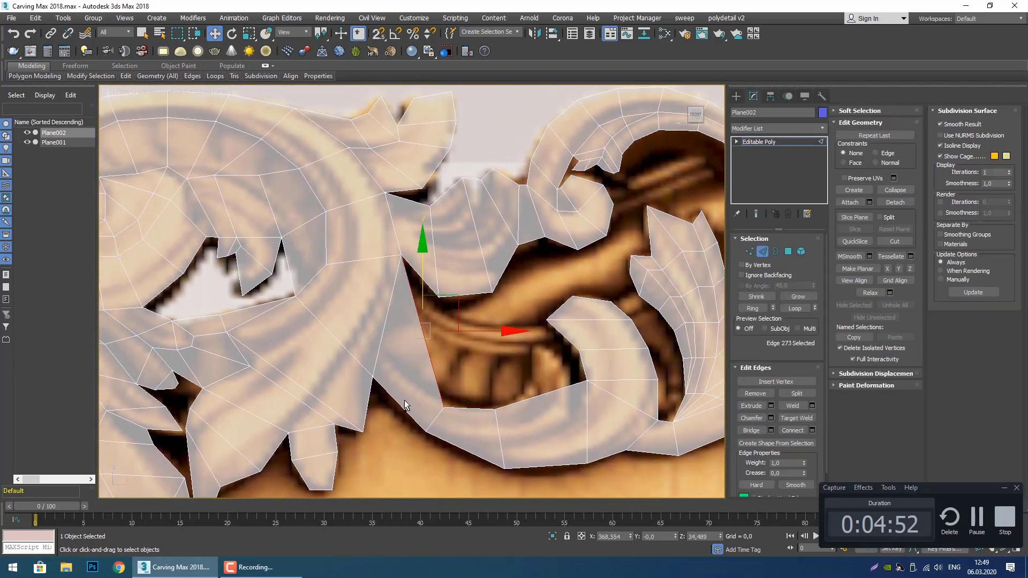
{"action": "left_click", "coordinate": [812, 430]}
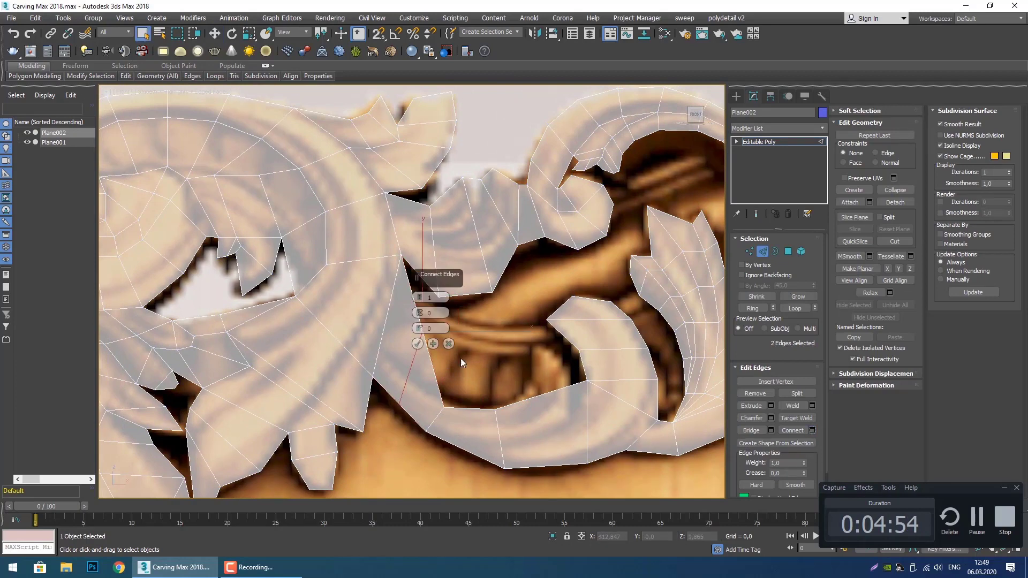
{"action": "left_click", "coordinate": [416, 343]}
Move the new segment's inner vertex down and toward the large scroll to follow the band's reference edge.
{"action": "key", "text": "1"}
{"action": "key", "text": "w"}
{"action": "left_click", "coordinate": [423, 329]}
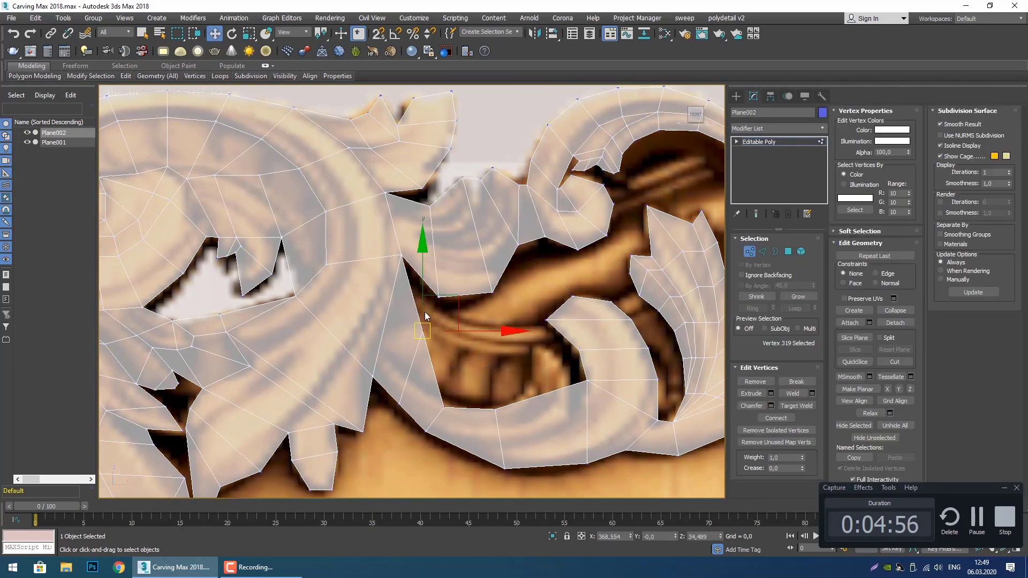
{"action": "left_click_drag", "start_coordinate": [420, 296], "coordinate": [434, 339]}
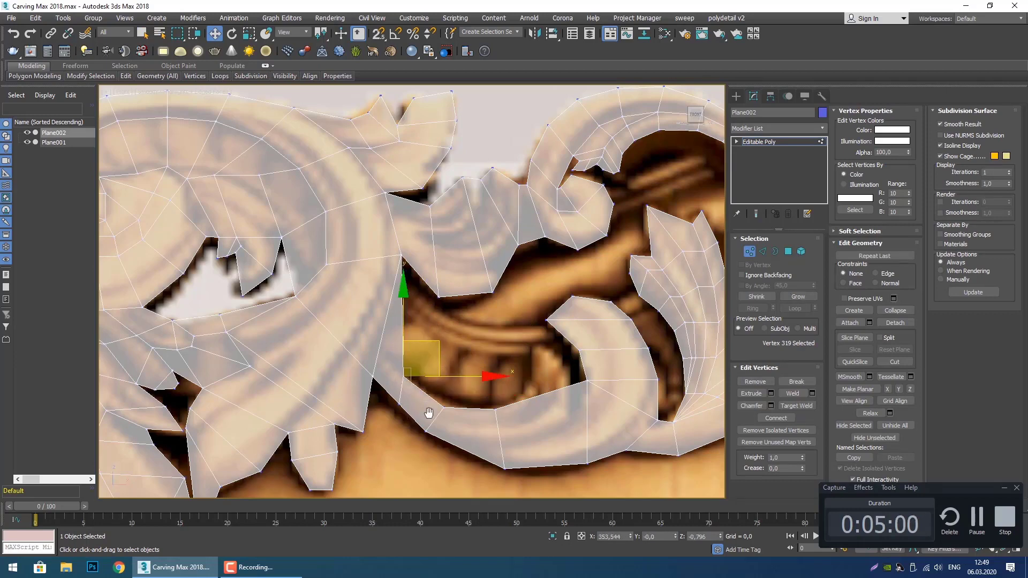
Connect the band's two side edges between that segment and the large scroll with one more crosswise segment.
{"action": "scroll", "coordinate": [426, 410], "scroll_direction": "up", "scroll_amount": 2}
{"action": "middle_click_drag", "start_coordinate": [428, 404], "coordinate": [487, 355]}
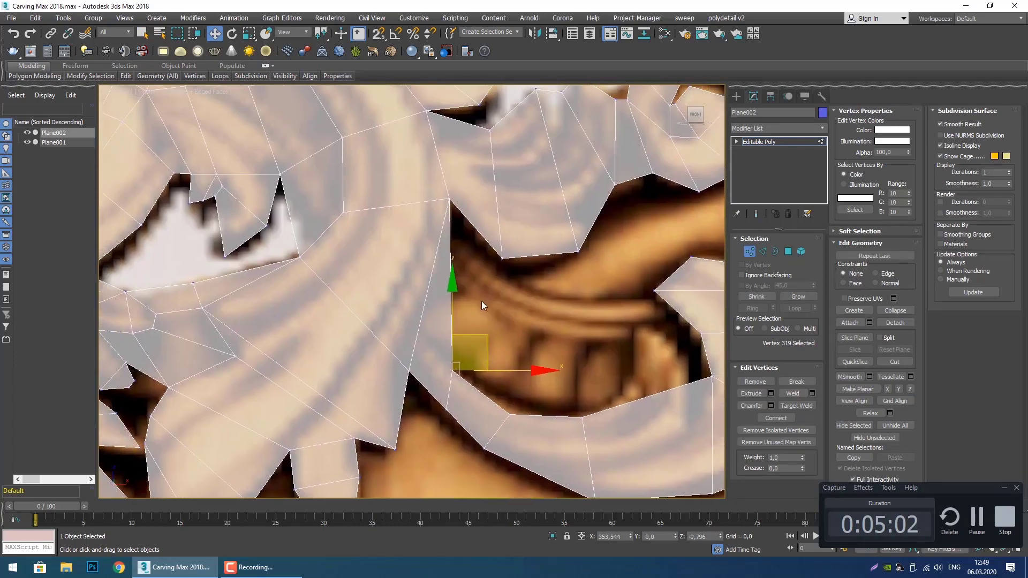
{"action": "key", "text": "2"}
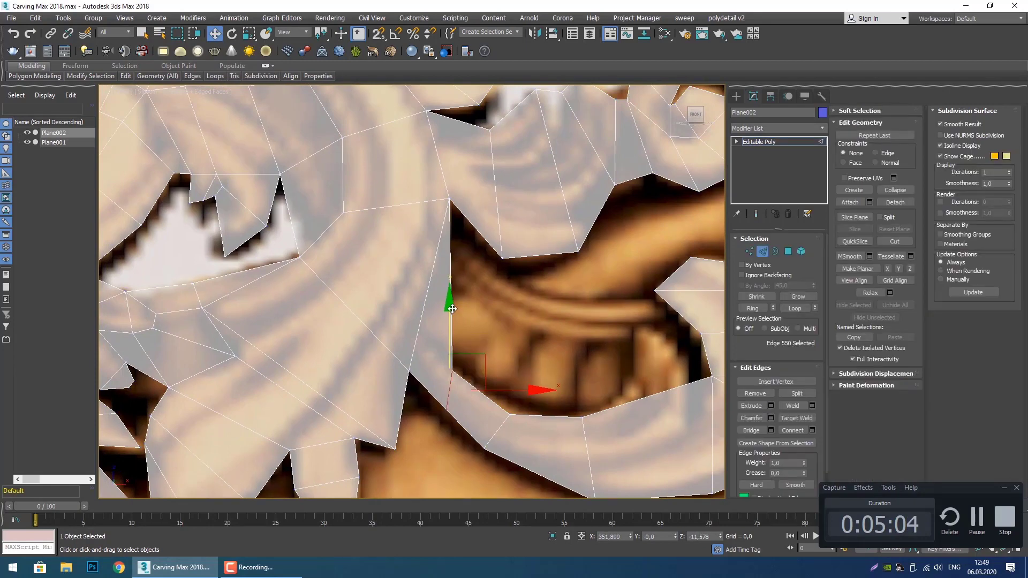
{"action": "left_click", "coordinate": [452, 334]}
{"action": "left_click", "coordinate": [426, 394], "text": "ctrl"}
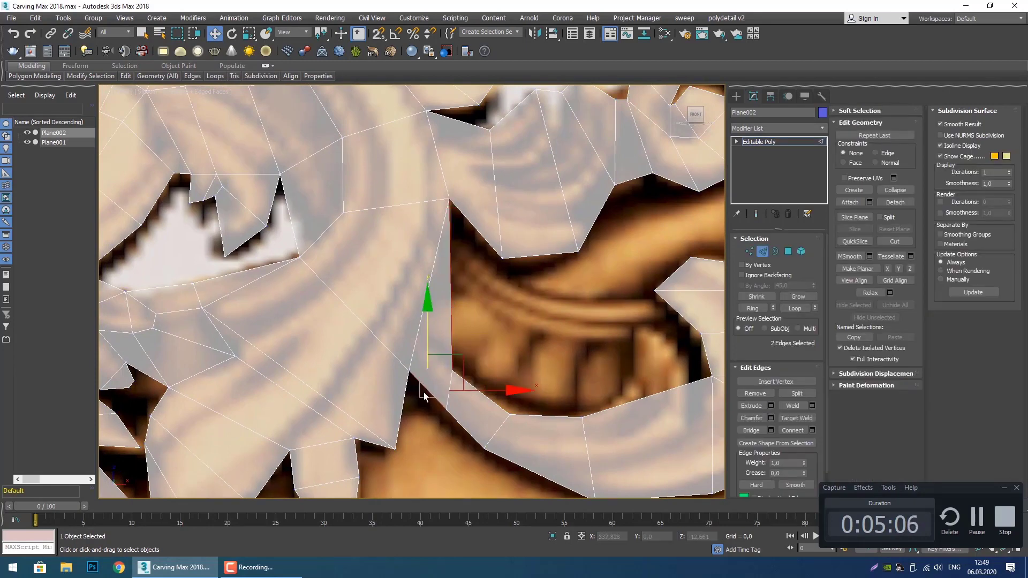
{"action": "left_click", "coordinate": [813, 430]}
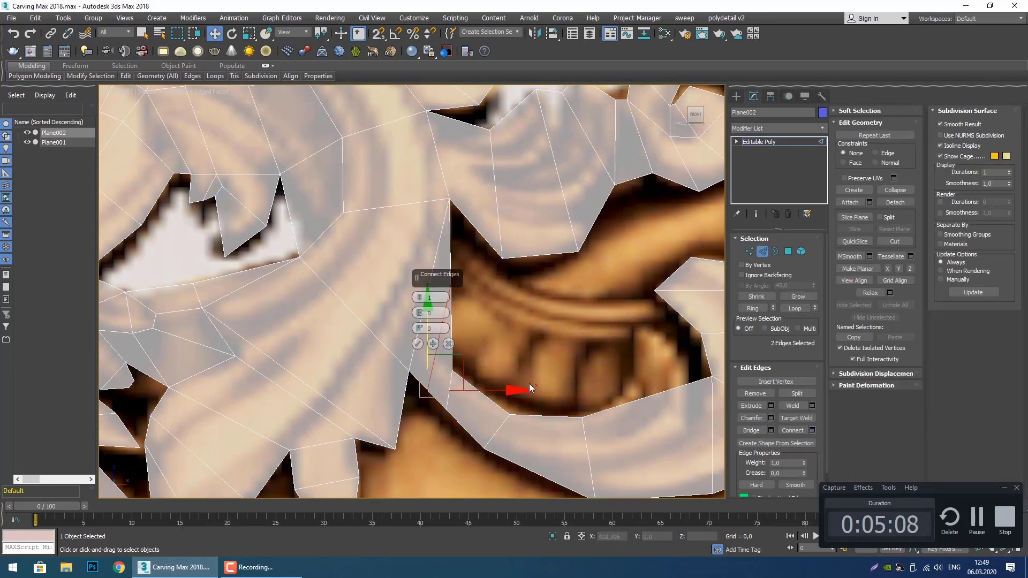
{"action": "left_click", "coordinate": [418, 344]}
Shift the inner and outer vertices of the band's new segments to match the reference curve beside the large scroll.
{"action": "key", "text": "1"}
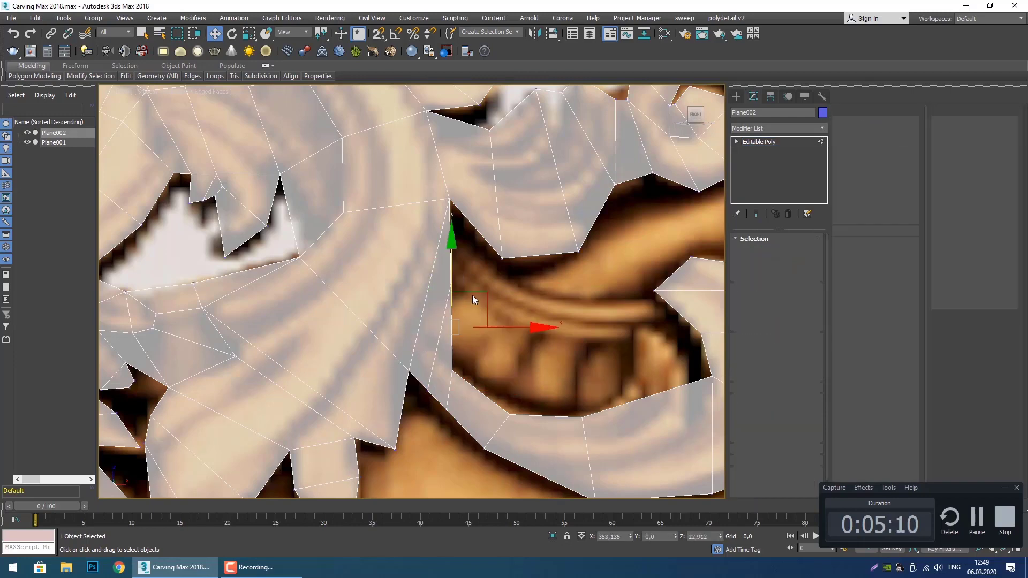
{"action": "left_click", "coordinate": [452, 291]}
{"action": "left_click_drag", "start_coordinate": [480, 265], "coordinate": [443, 386]}
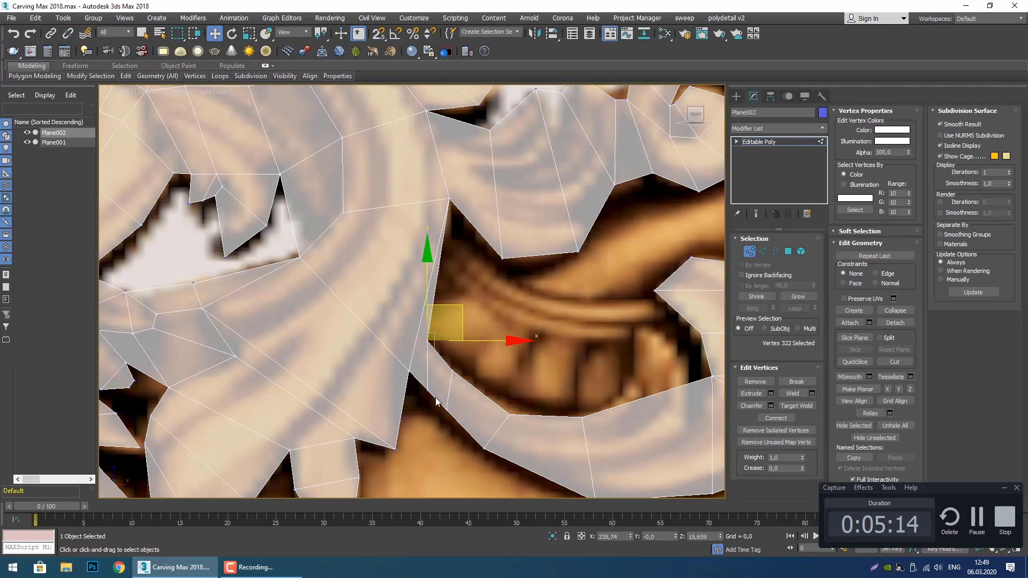
{"action": "left_click", "coordinate": [428, 391]}
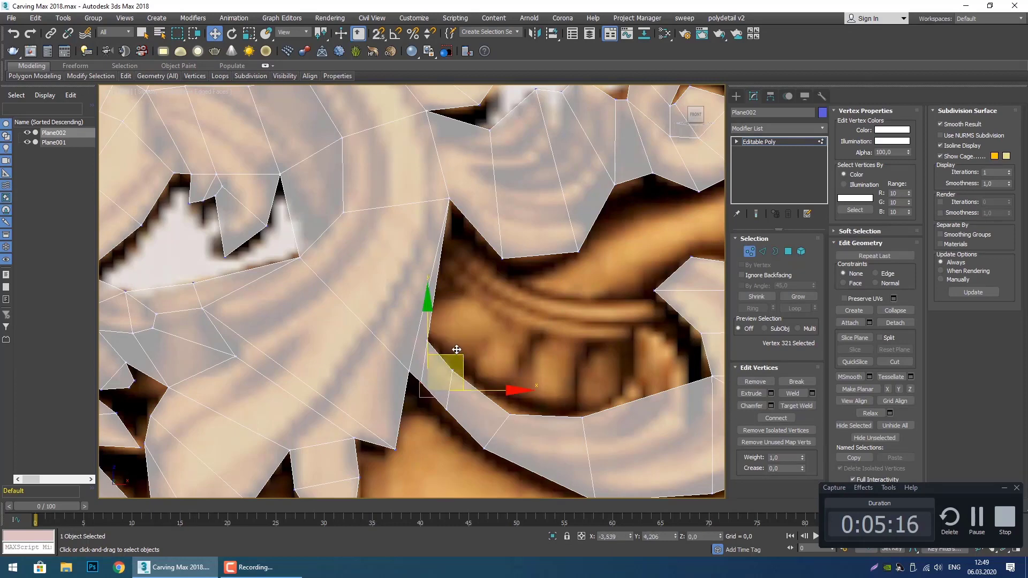
{"action": "left_click_drag", "start_coordinate": [457, 354], "coordinate": [458, 413]}
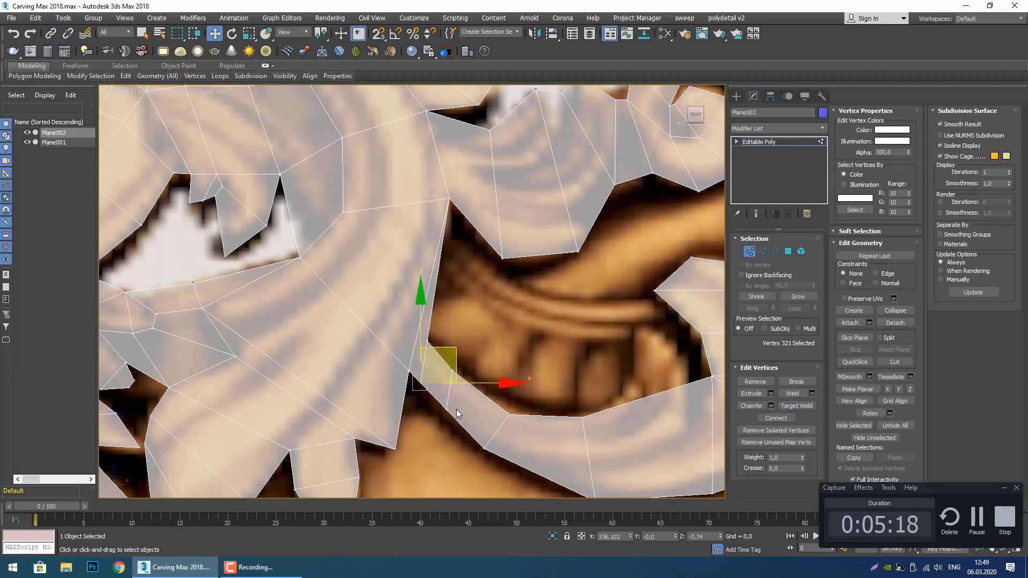
{"action": "left_click", "coordinate": [446, 411]}
{"action": "left_click_drag", "start_coordinate": [479, 378], "coordinate": [476, 386]}
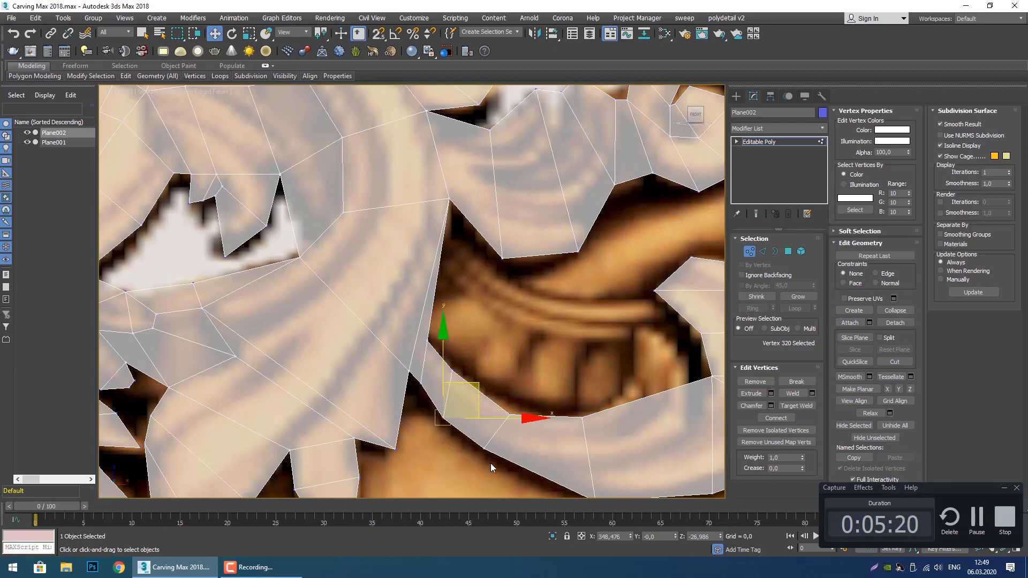
Target-weld the last segment's outer vertex to the corner vertex where the band meets the large scroll.
{"action": "middle_click_drag", "start_coordinate": [491, 464], "coordinate": [484, 414]}
{"action": "left_click", "coordinate": [414, 332]}
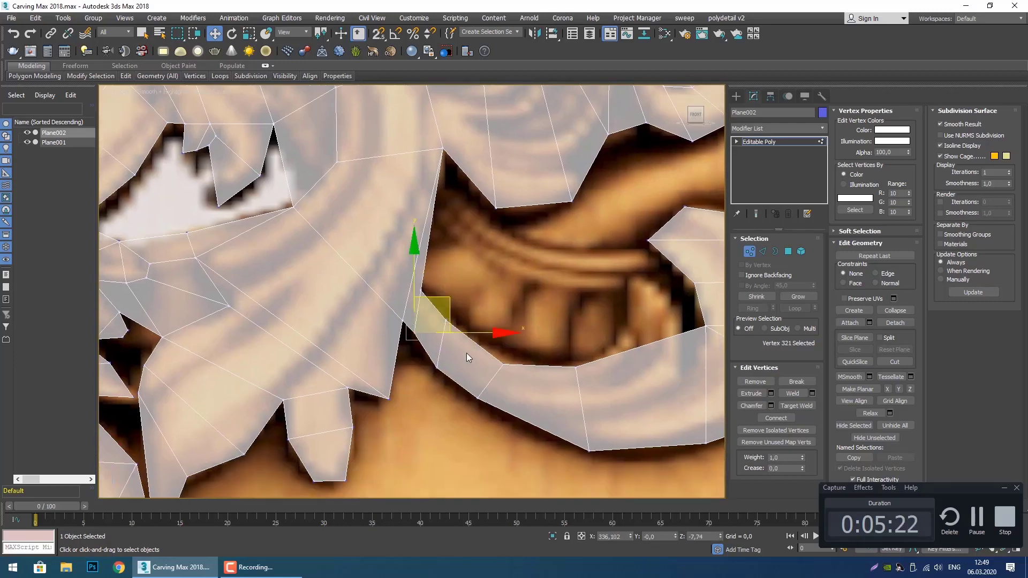
{"action": "left_click", "coordinate": [796, 407]}
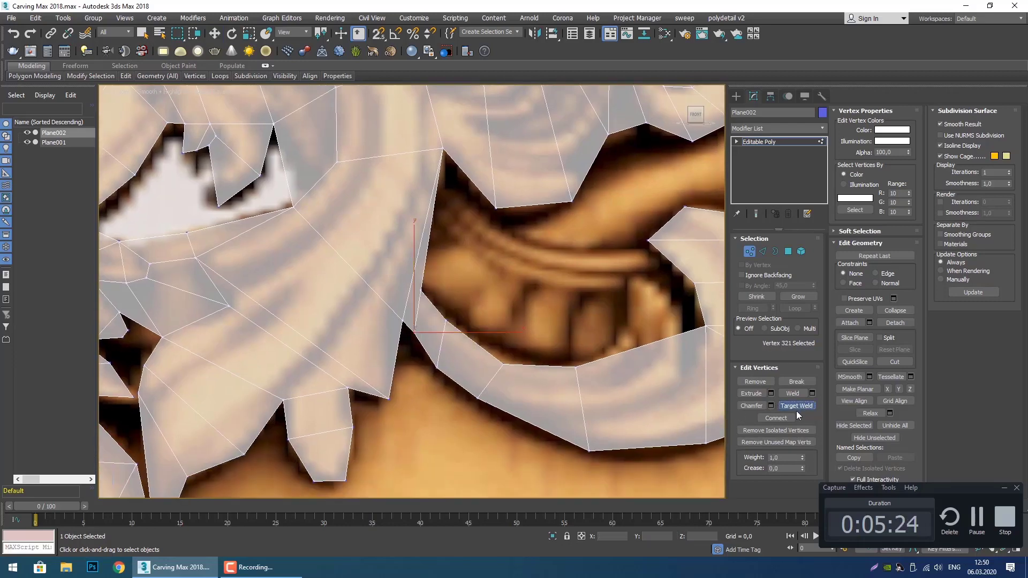
{"action": "left_click", "coordinate": [401, 321]}
{"action": "middle_click_drag", "start_coordinate": [432, 294], "coordinate": [453, 382]}
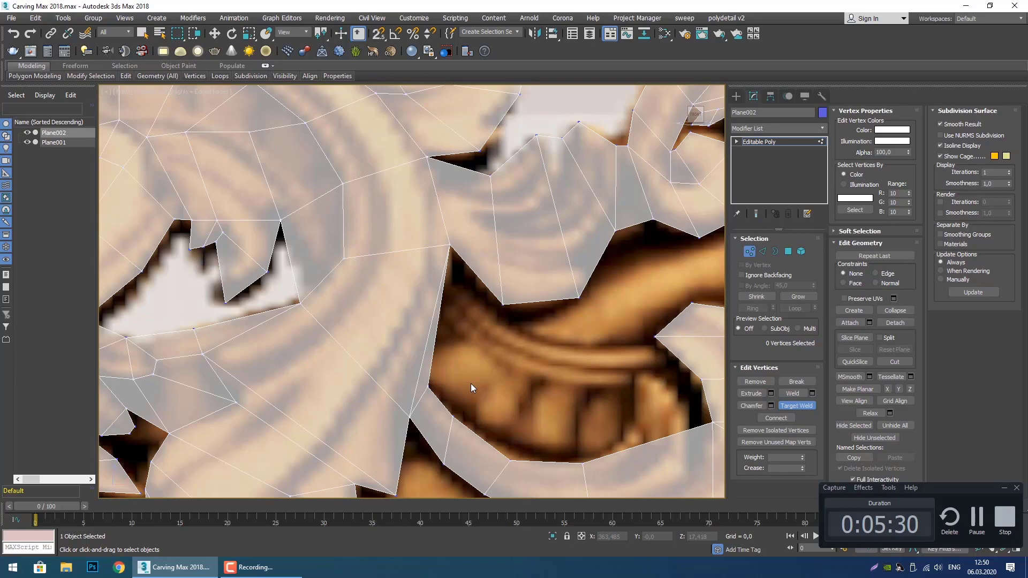
Remove the long edge separating the lower band from the large scroll.
{"action": "key", "text": "2"}
{"action": "left_click", "coordinate": [422, 364]}
{"action": "key", "text": "q"}
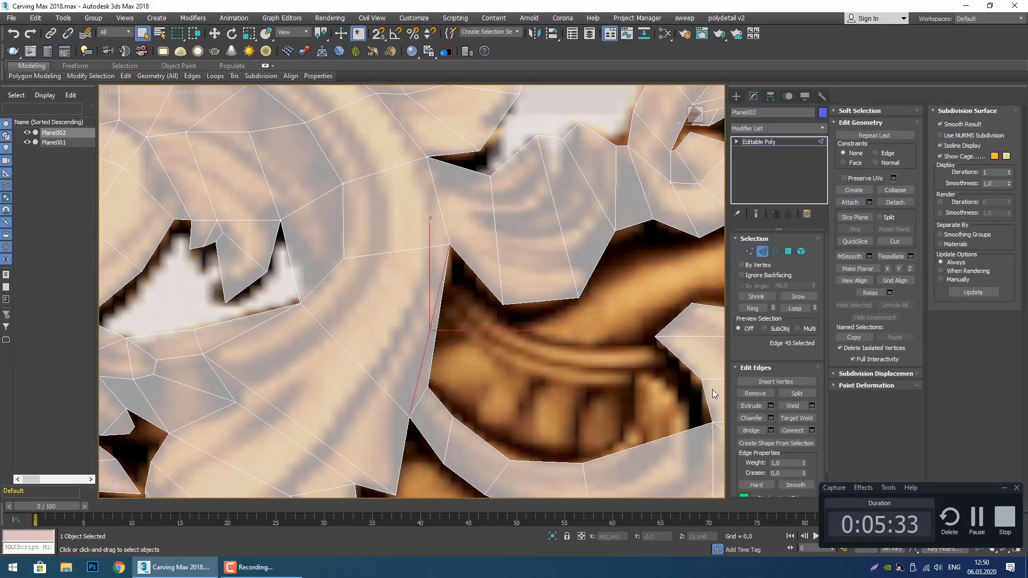
{"action": "left_click", "coordinate": [750, 393]}
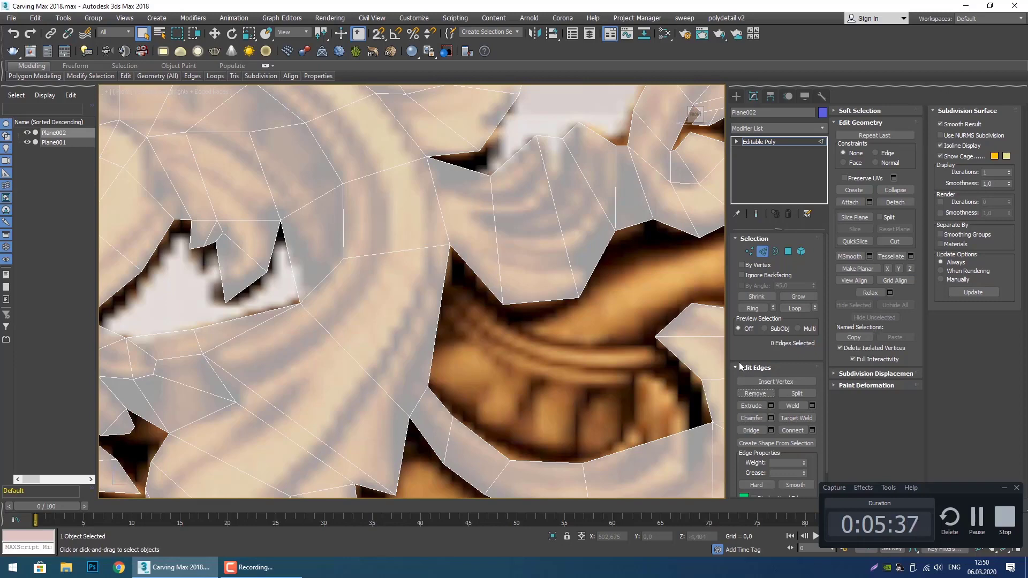
Cut a new edge from the band's uppermost inner vertex to the nearest interior vertex of the large scroll.
{"action": "left_click", "coordinate": [895, 242]}
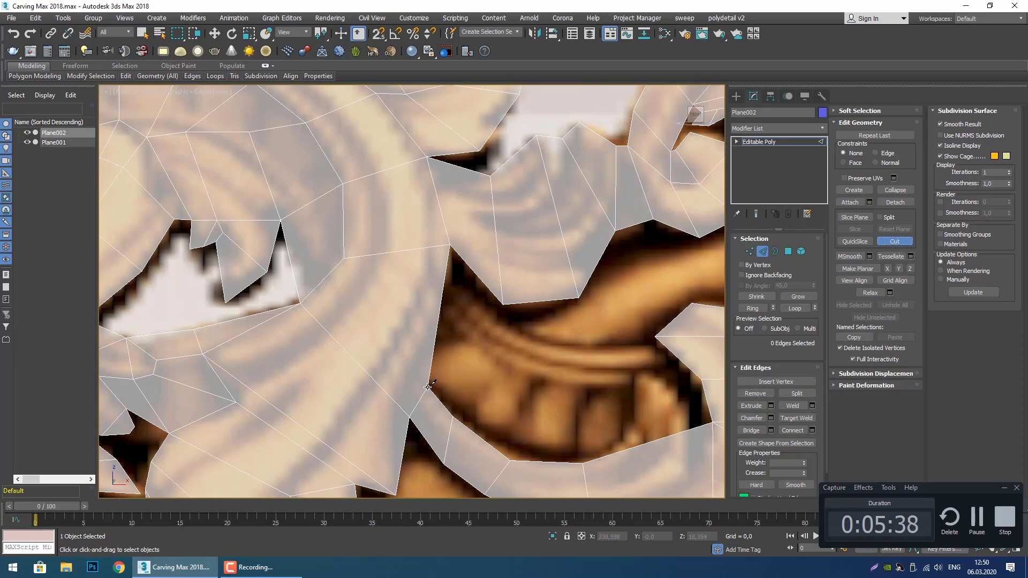
{"action": "left_click", "coordinate": [429, 385]}
{"action": "left_click", "coordinate": [344, 261]}
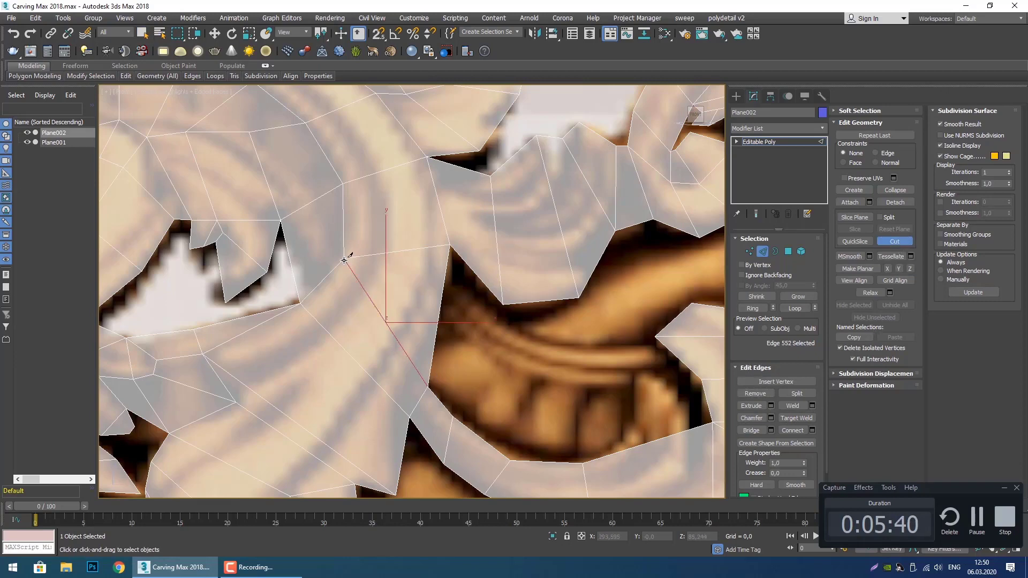
{"action": "right_click", "coordinate": [405, 285]}
Examine the new cut and the junction between the large scroll and lower band against the reference.
{"action": "scroll", "coordinate": [461, 366], "scroll_direction": "down", "scroll_amount": 2}
{"action": "middle_click_drag", "start_coordinate": [490, 332], "coordinate": [508, 350]}
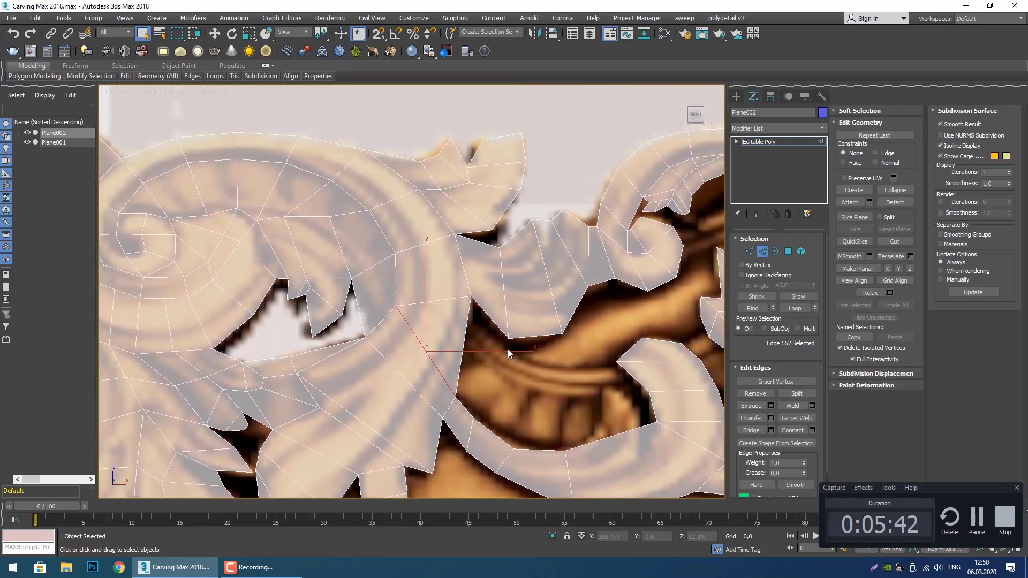
{"action": "scroll", "coordinate": [507, 349], "scroll_direction": "up", "scroll_amount": 2}
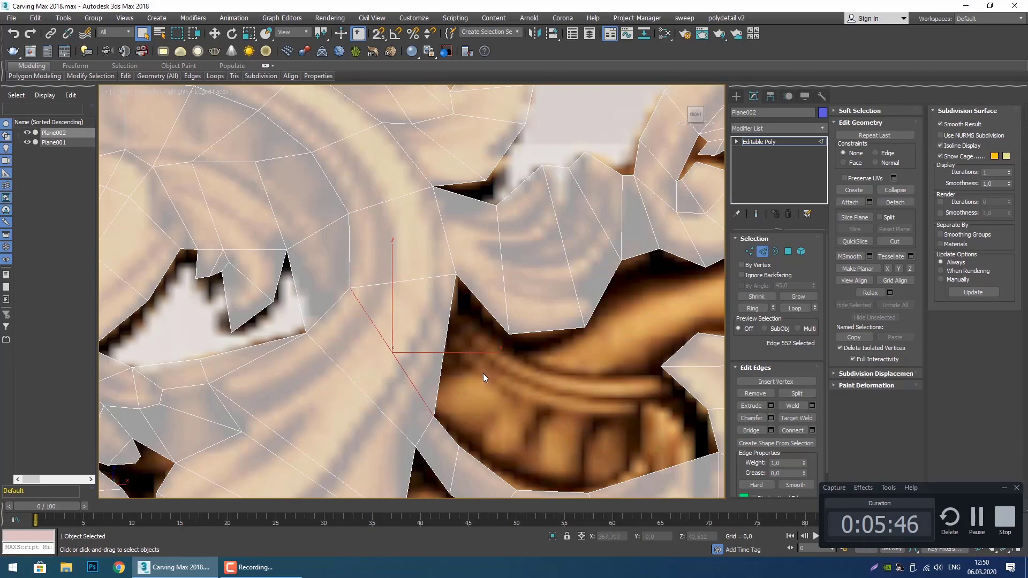
{"action": "scroll", "coordinate": [512, 333], "scroll_direction": "down", "scroll_amount": 3}
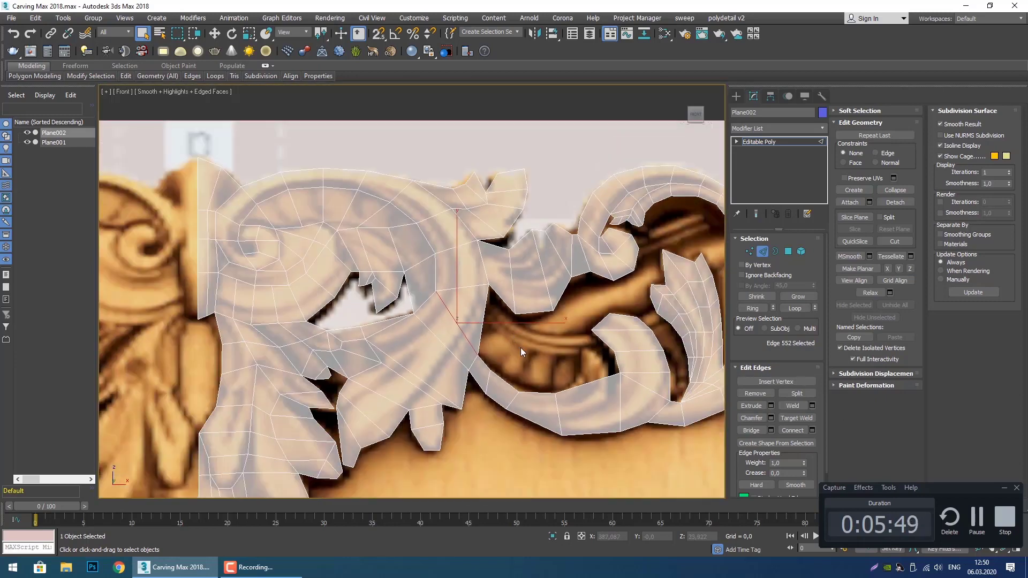
{"action": "scroll", "coordinate": [507, 329], "scroll_direction": "up", "scroll_amount": 2}
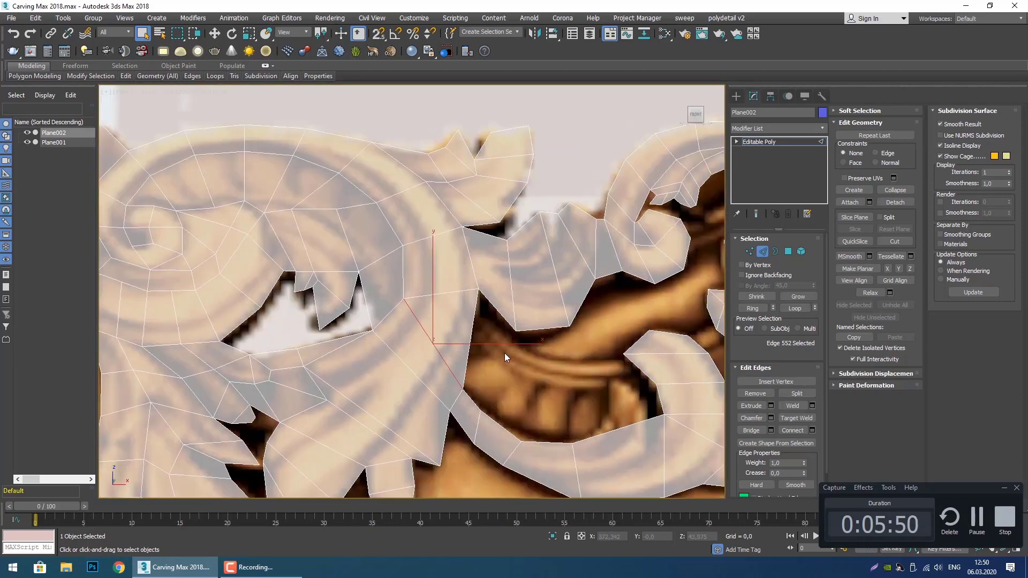
{"action": "middle_click_drag", "start_coordinate": [608, 345], "coordinate": [618, 356]}
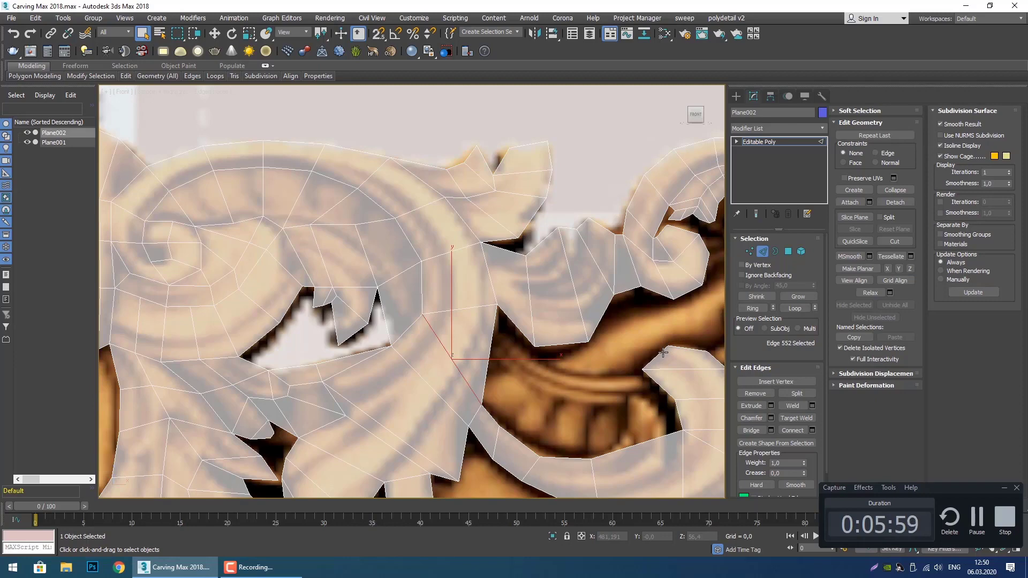
{"action": "scroll", "coordinate": [482, 377], "scroll_direction": "up", "scroll_amount": 5}
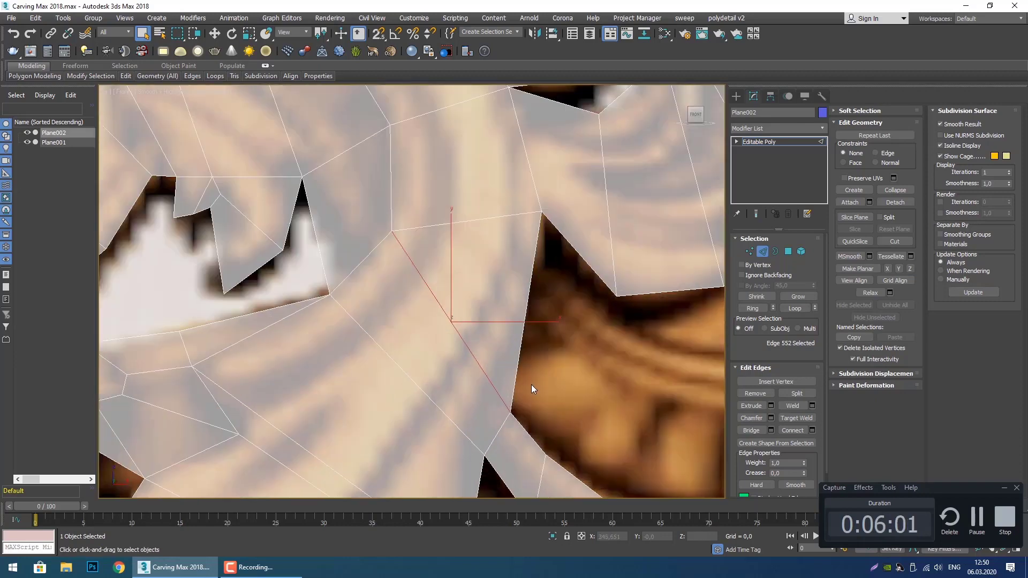
{"action": "middle_click_drag", "start_coordinate": [531, 385], "coordinate": [504, 367]}
{"action": "scroll", "coordinate": [505, 368], "scroll_direction": "down", "scroll_amount": 5}
Nudge the band's inner junction vertex up and toward the large scroll to follow the reference edge.
{"action": "key", "text": "1"}
{"action": "key", "text": "w"}
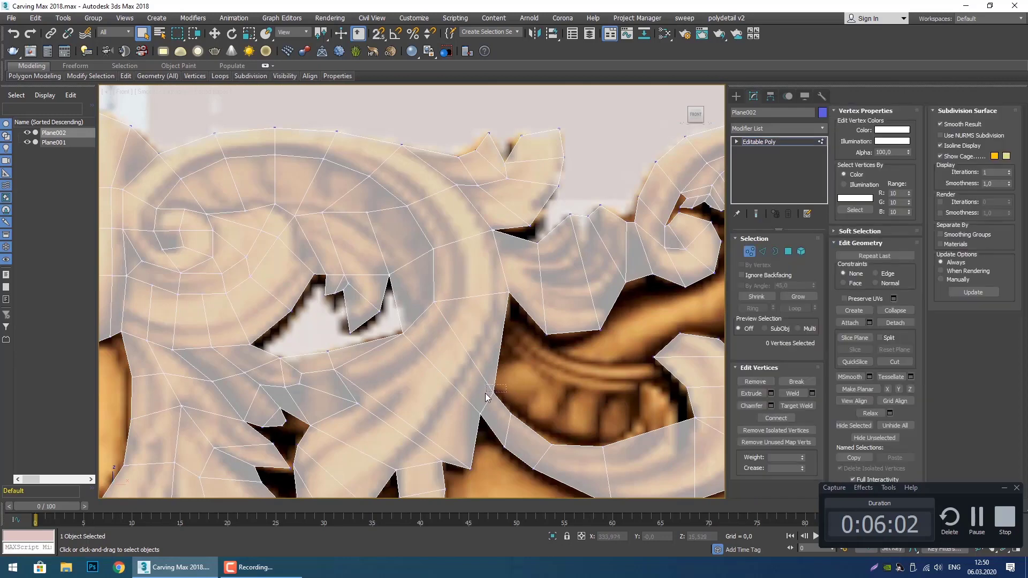
{"action": "left_click", "coordinate": [493, 392]}
{"action": "left_click_drag", "start_coordinate": [527, 365], "coordinate": [519, 359]}
{"action": "left_click", "coordinate": [568, 377]}
Cut another edge from the same interior vertex of the large scroll to the middle of its outer edge above the junction.
{"action": "middle_click_drag", "start_coordinate": [568, 373], "coordinate": [552, 393]}
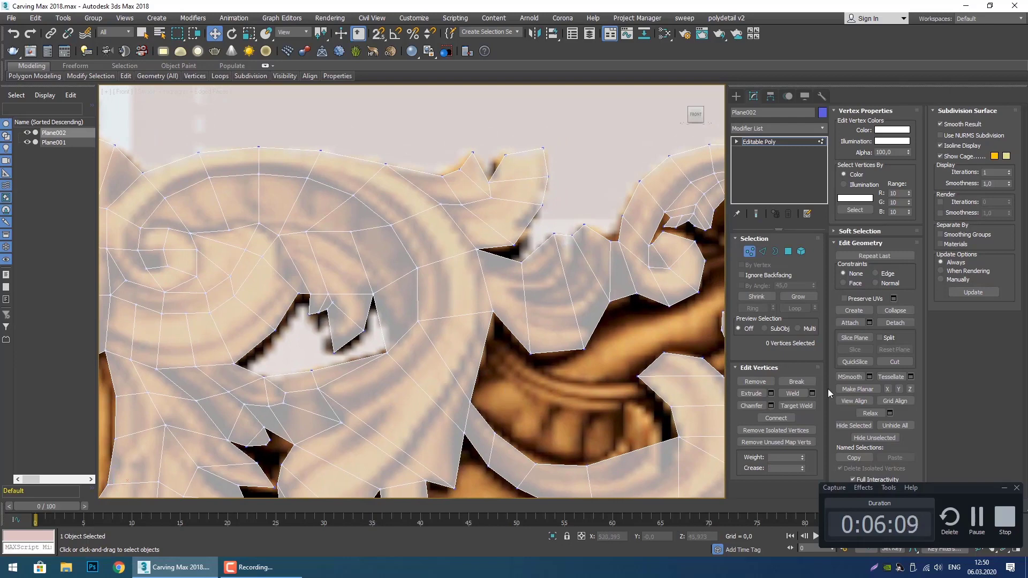
{"action": "left_click", "coordinate": [898, 362]}
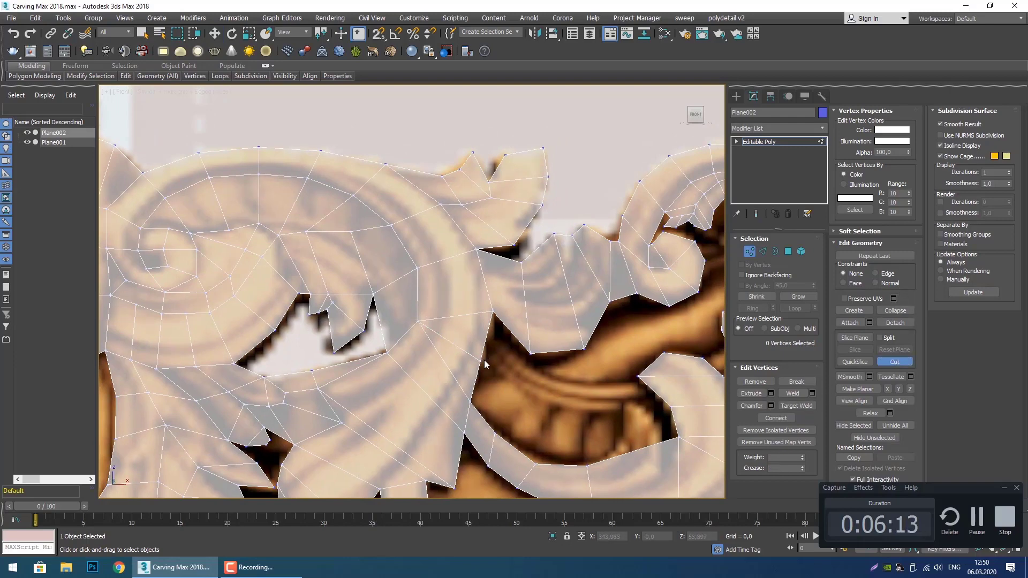
{"action": "left_click", "coordinate": [419, 322]}
{"action": "scroll", "coordinate": [489, 359], "scroll_direction": "up", "scroll_amount": 4}
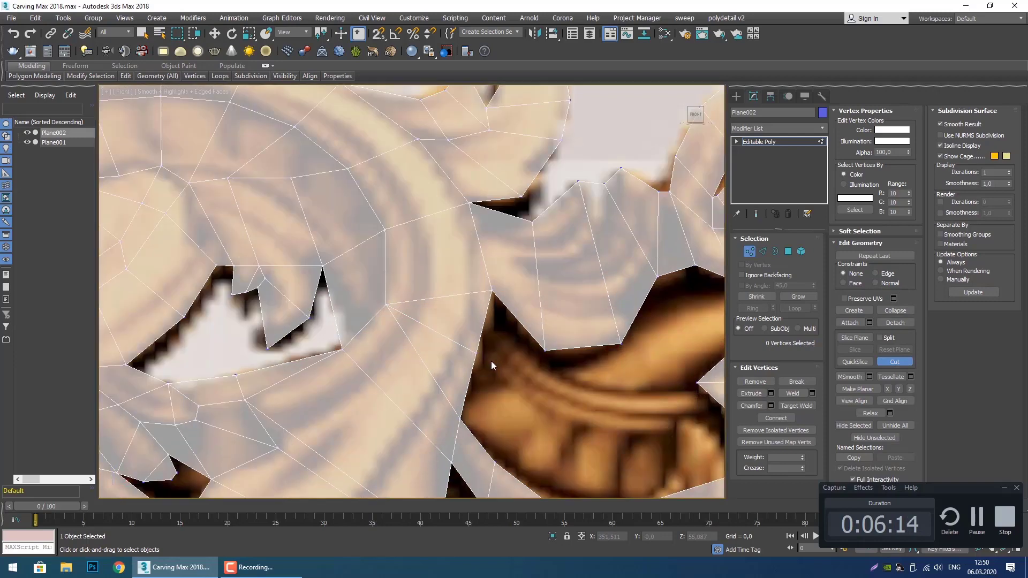
Move the new cut's outer vertex outward to round the large scroll's edge along the reference.
{"action": "key", "text": "q"}
{"action": "left_click", "coordinate": [485, 365]}
{"action": "key", "text": "w"}
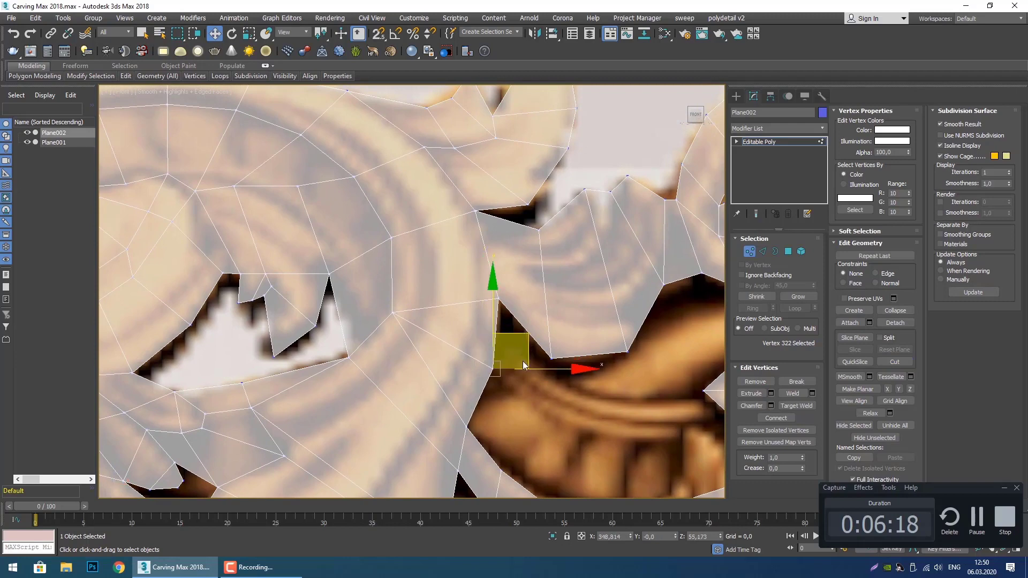
{"action": "left_click", "coordinate": [552, 396]}
{"action": "scroll", "coordinate": [528, 384], "scroll_direction": "down", "scroll_amount": 2}
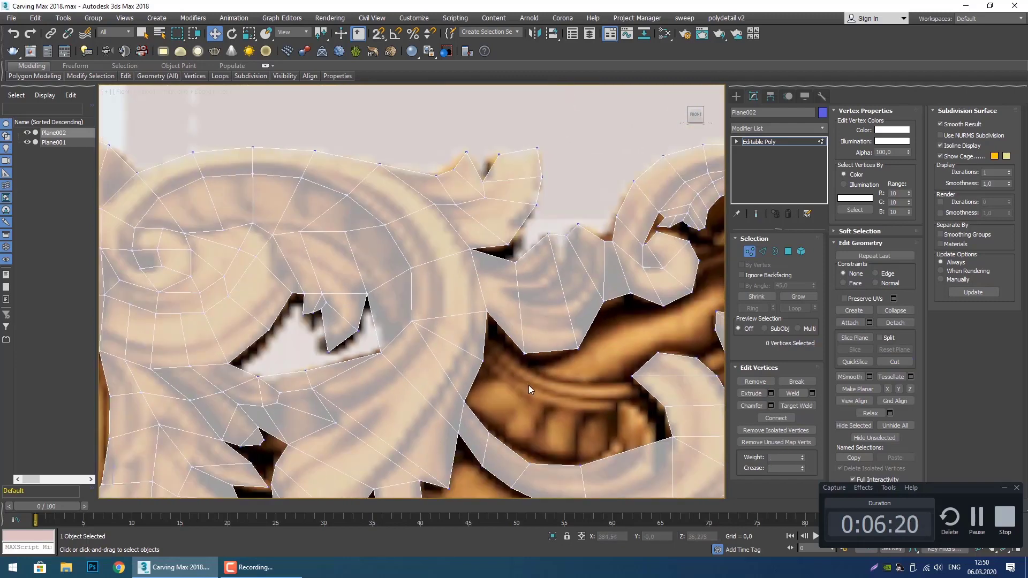
{"action": "scroll", "coordinate": [529, 384], "scroll_direction": "up", "scroll_amount": 4}
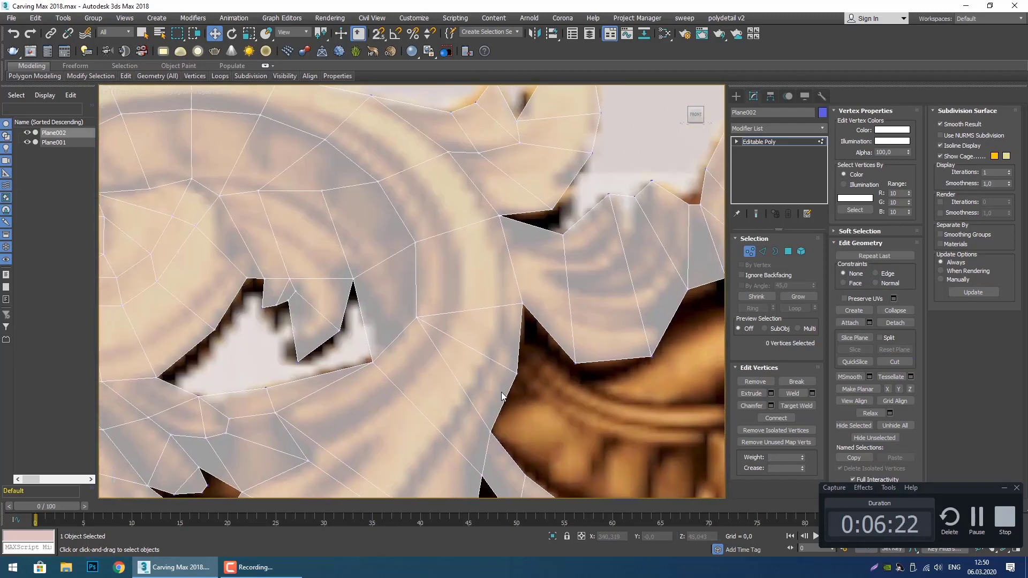
Remove the latest cut edge inside the large scroll, keeping its vertex on the outer outline.
{"action": "key", "text": "2"}
{"action": "left_click", "coordinate": [491, 360]}
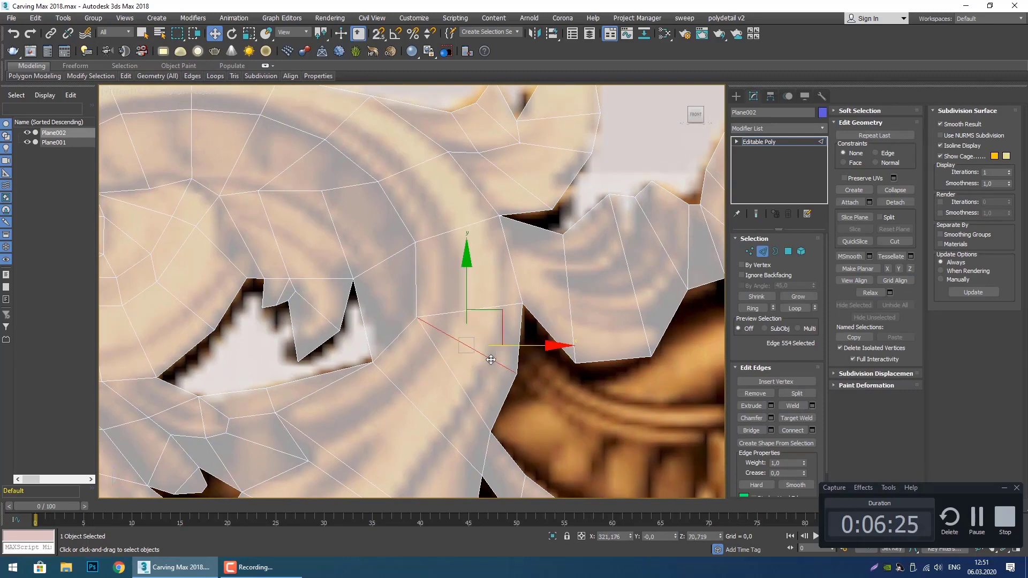
{"action": "left_click", "coordinate": [766, 394]}
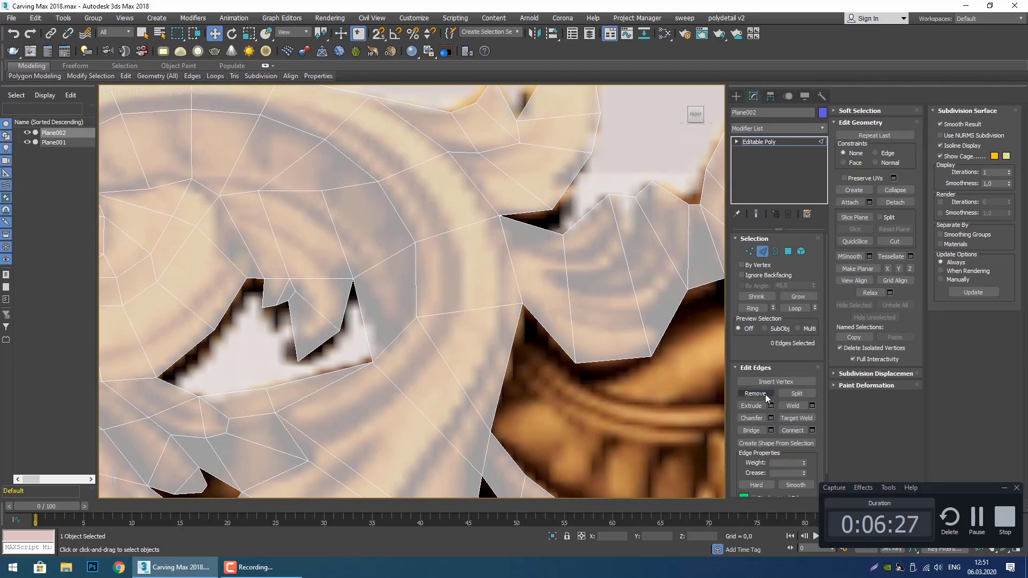
{"action": "left_click", "coordinate": [751, 393]}
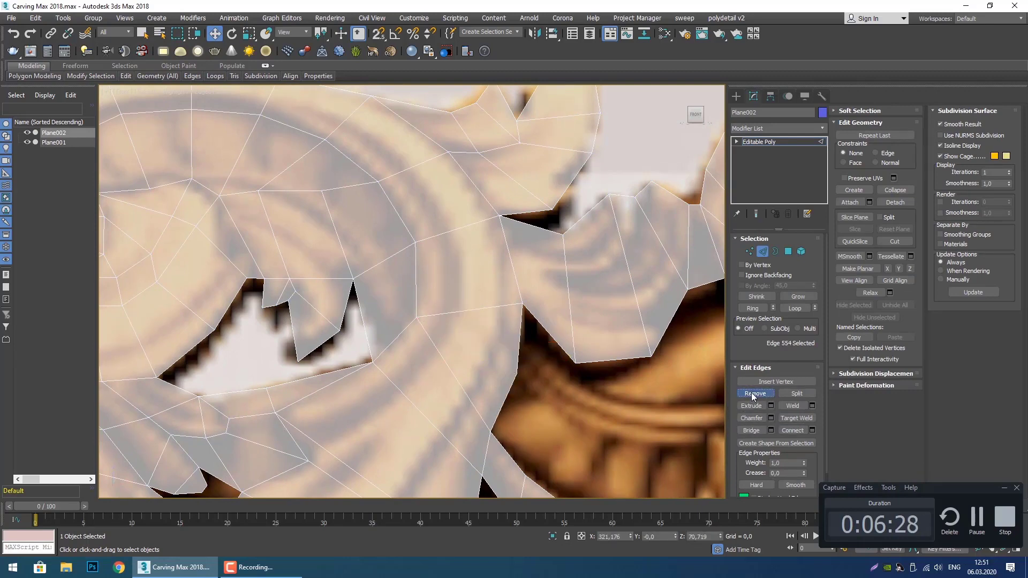
{"action": "scroll", "coordinate": [614, 410], "scroll_direction": "down", "scroll_amount": 5}
{"action": "scroll", "coordinate": [541, 359], "scroll_direction": "up", "scroll_amount": 6}
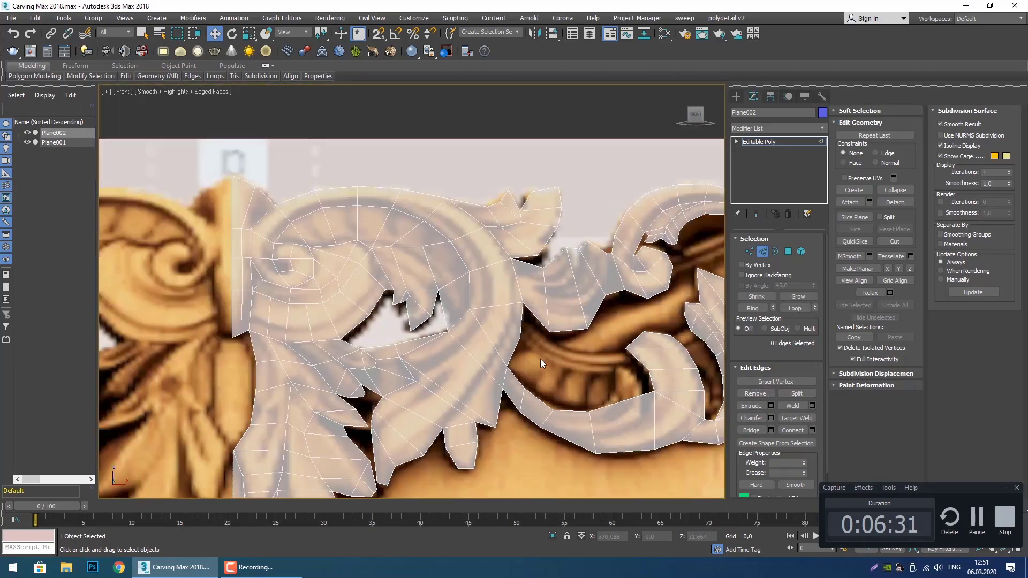
Nudge the two vertices on the upper-left stretch of the large scroll's inner spiral line slightly left to follow the reference.
{"action": "key", "text": "1"}
{"action": "scroll", "coordinate": [522, 386], "scroll_direction": "down", "scroll_amount": 5}
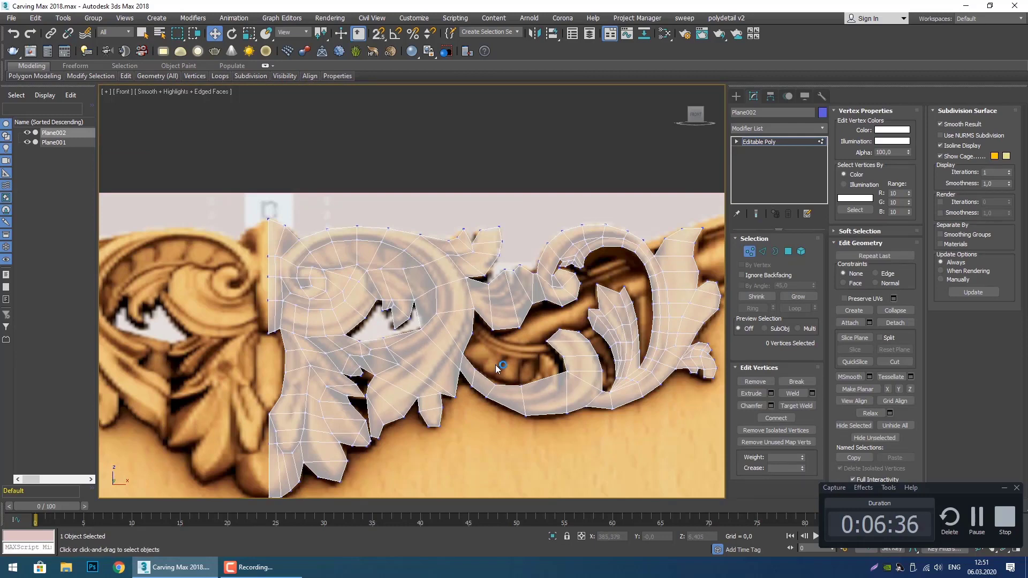
{"action": "middle_click_drag", "start_coordinate": [552, 353], "coordinate": [576, 365]}
{"action": "scroll", "coordinate": [365, 279], "scroll_direction": "up", "scroll_amount": 3}
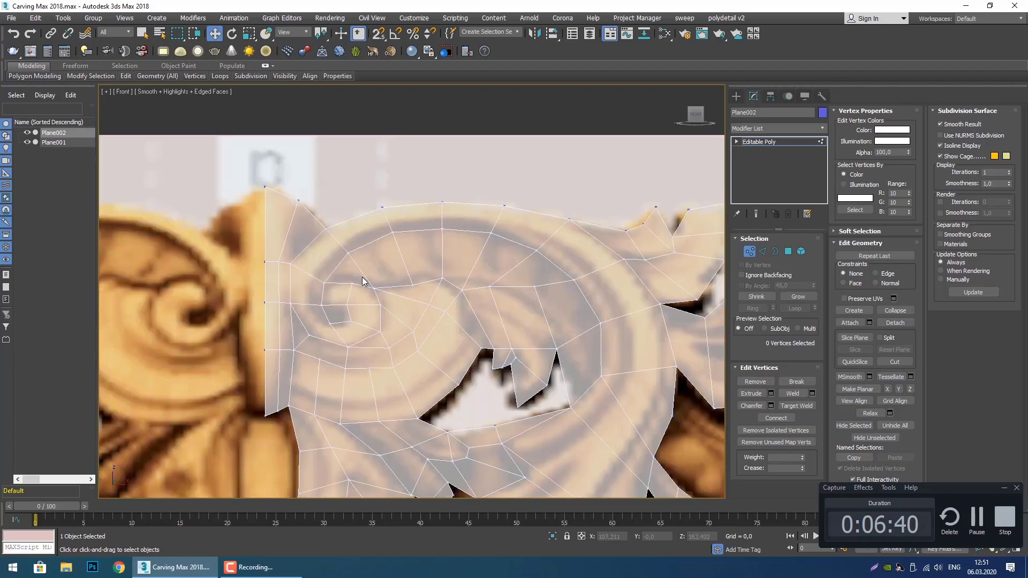
{"action": "middle_click_drag", "start_coordinate": [363, 281], "coordinate": [366, 297]}
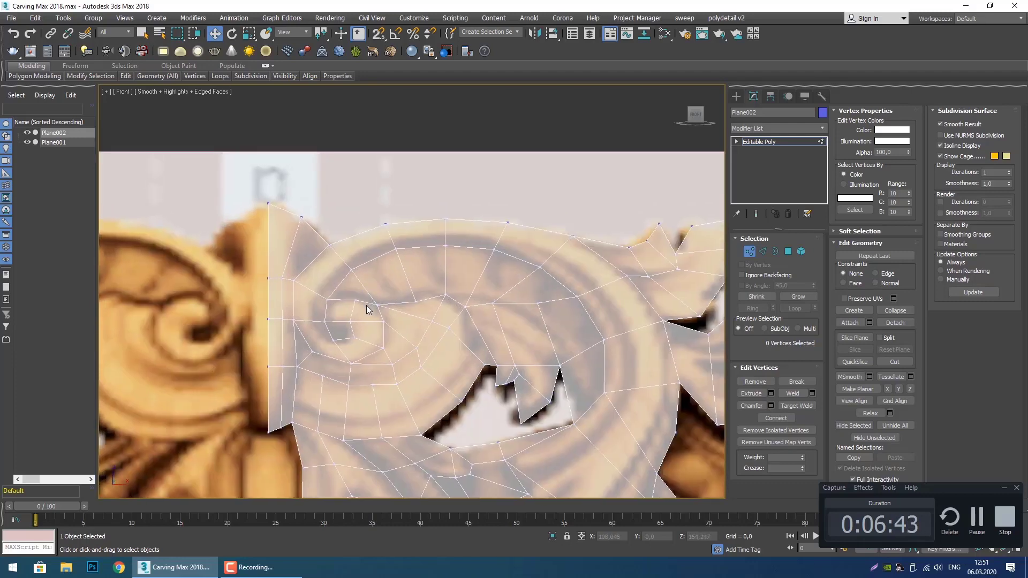
{"action": "scroll", "coordinate": [327, 309], "scroll_direction": "up", "scroll_amount": 2}
{"action": "left_click", "coordinate": [333, 289]}
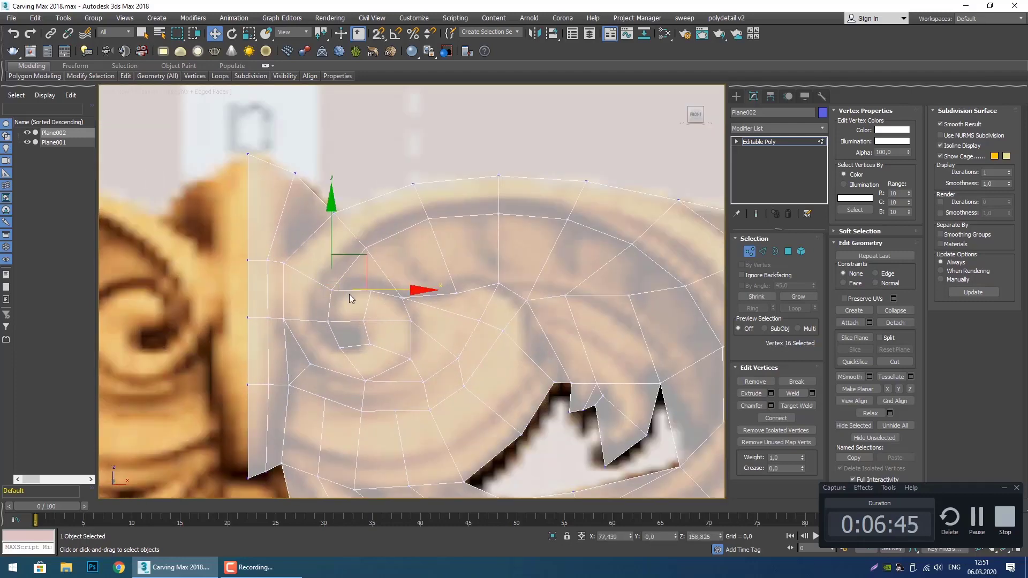
{"action": "left_click_drag", "start_coordinate": [372, 291], "coordinate": [369, 290]}
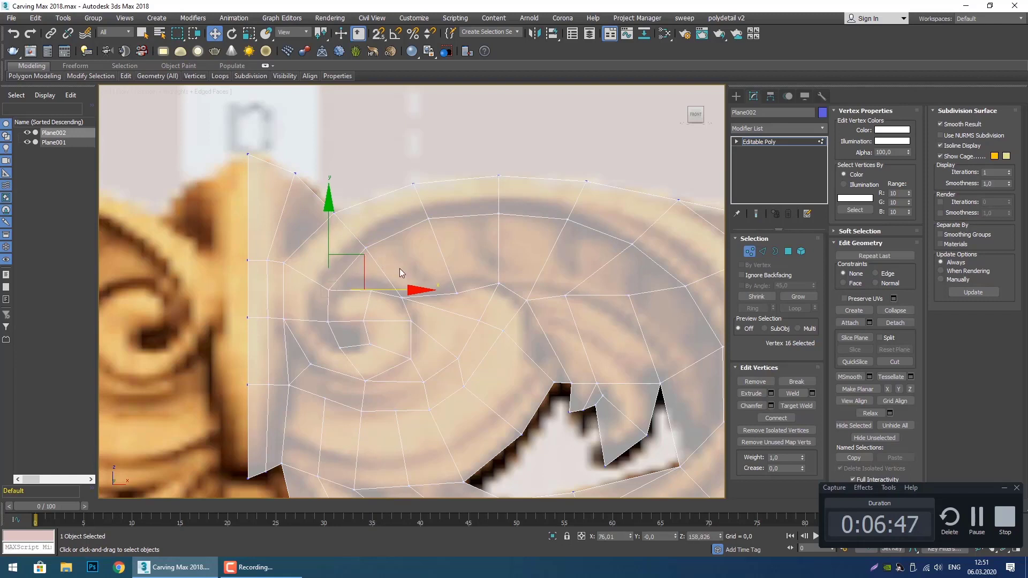
{"action": "left_click", "coordinate": [365, 247]}
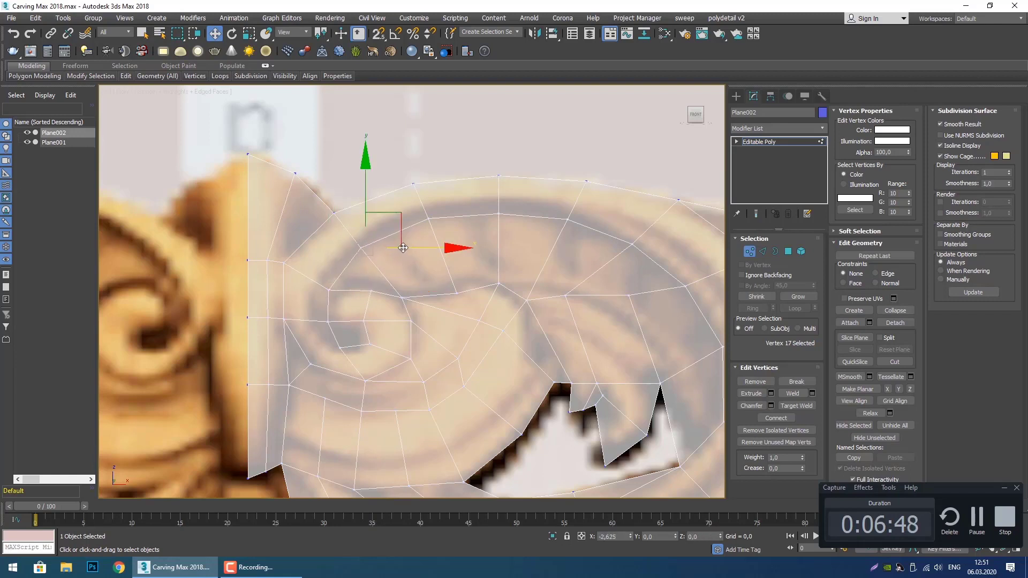
{"action": "left_click", "coordinate": [429, 218]}
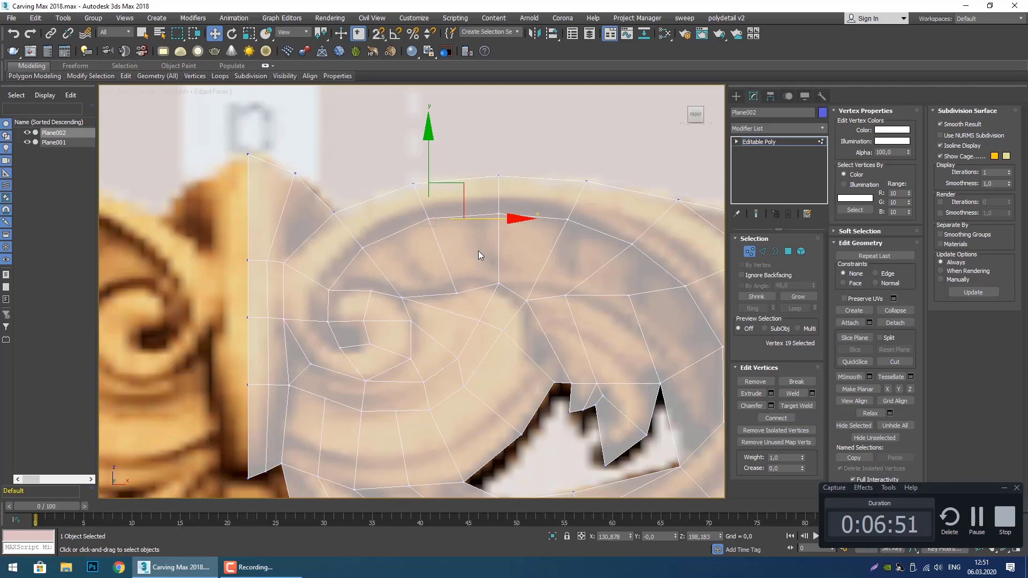
Adjust the vertex where the large scroll's upper-left edge meets the central post to follow the reference.
{"action": "scroll", "coordinate": [477, 250], "scroll_direction": "down", "scroll_amount": 5}
{"action": "scroll", "coordinate": [387, 259], "scroll_direction": "up", "scroll_amount": 7}
{"action": "left_click_drag", "start_coordinate": [356, 253], "coordinate": [353, 254]}
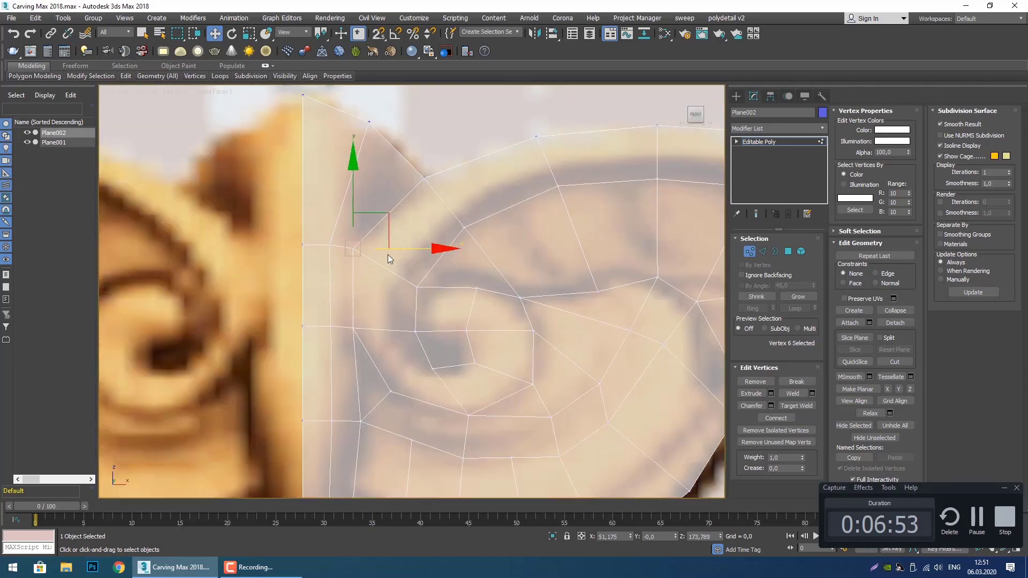
{"action": "left_click", "coordinate": [383, 323]}
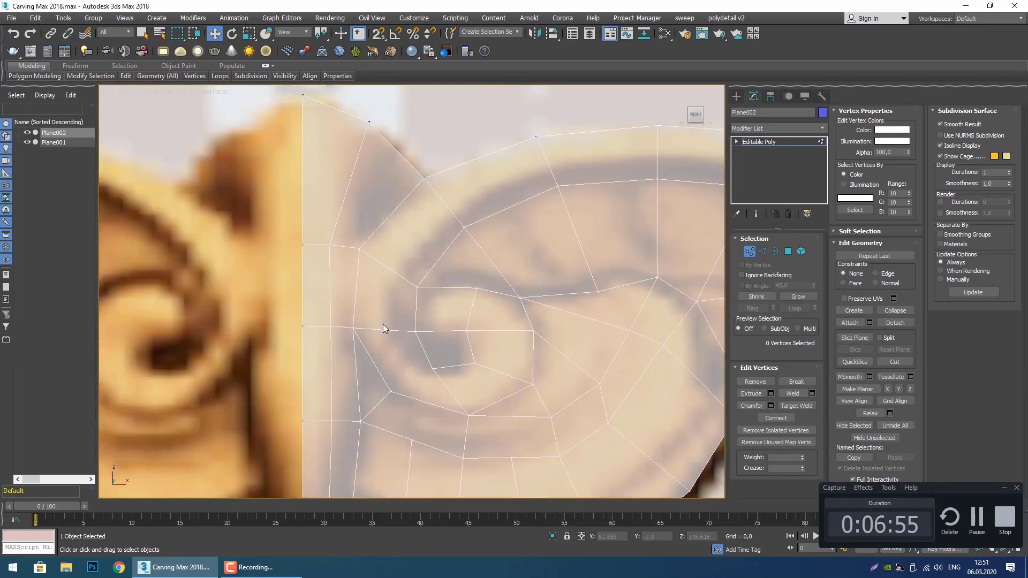
Nudge the two vertices below the spiral's centre near the post slightly down and left to match the carved groove.
{"action": "scroll", "coordinate": [384, 323], "scroll_direction": "down", "scroll_amount": 3}
{"action": "middle_click_drag", "start_coordinate": [383, 323], "coordinate": [380, 243]}
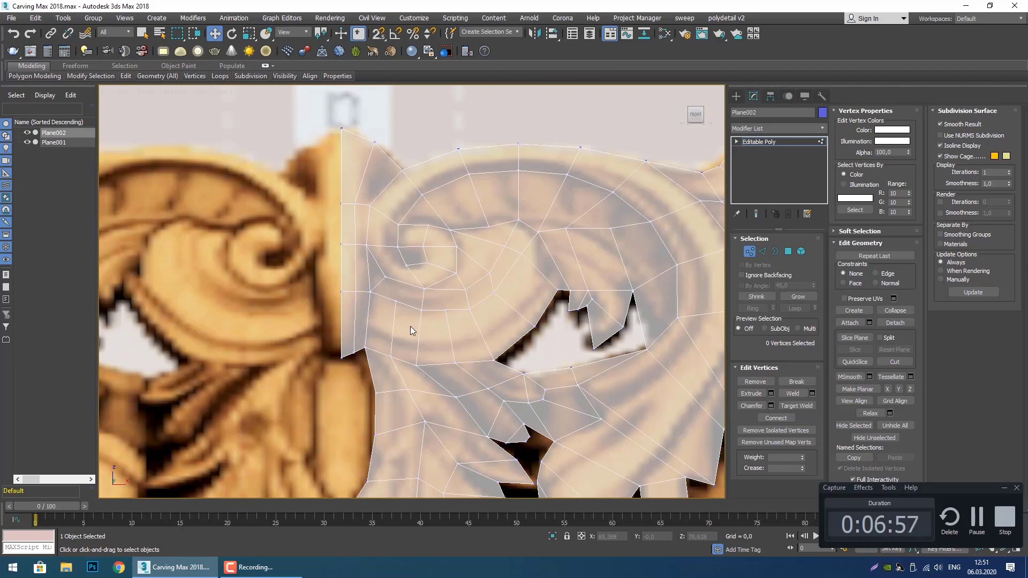
{"action": "scroll", "coordinate": [410, 327], "scroll_direction": "up", "scroll_amount": 4}
{"action": "left_click_drag", "start_coordinate": [381, 272], "coordinate": [378, 274]}
{"action": "left_click_drag", "start_coordinate": [384, 215], "coordinate": [383, 220]}
{"action": "left_click", "coordinate": [420, 292]}
{"action": "middle_click_drag", "start_coordinate": [419, 292], "coordinate": [427, 316]}
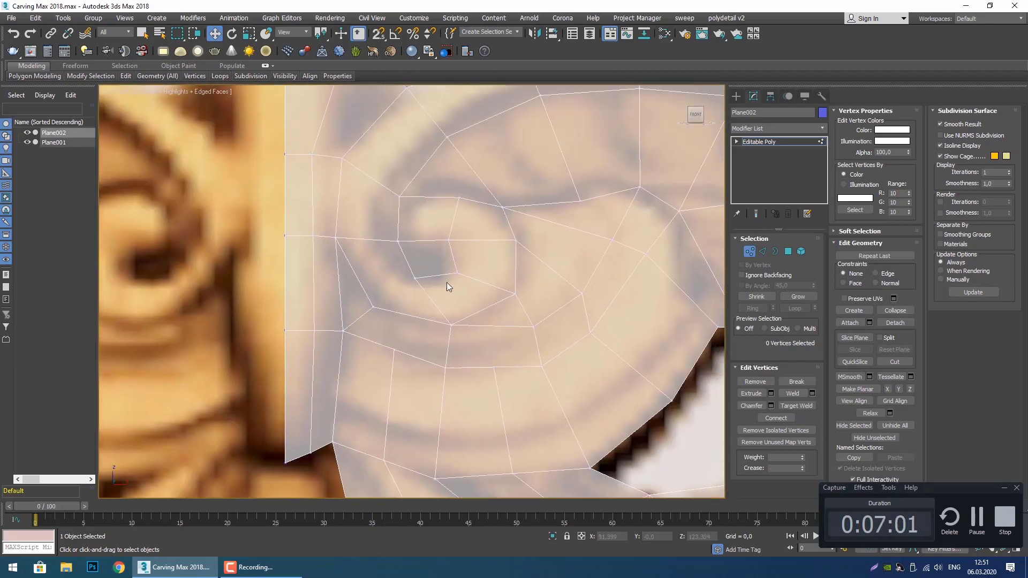
Connect the inner and outer edges of the lower band's long middle polygon with 1 crosswise segment.
{"action": "scroll", "coordinate": [409, 284], "scroll_direction": "down", "scroll_amount": 5}
{"action": "scroll", "coordinate": [455, 307], "scroll_direction": "up", "scroll_amount": 2}
{"action": "scroll", "coordinate": [454, 308], "scroll_direction": "down", "scroll_amount": 2}
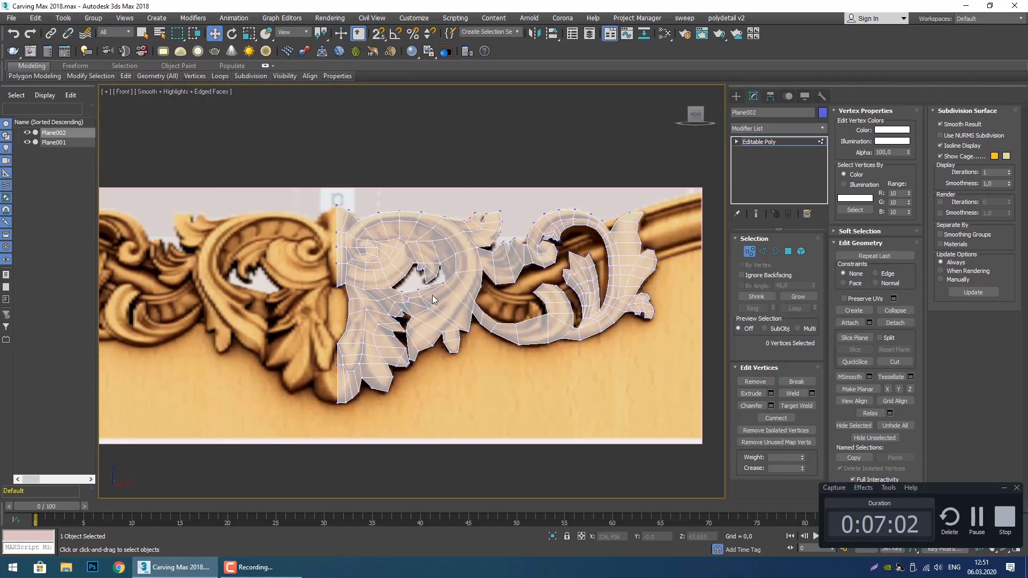
{"action": "middle_click_drag", "start_coordinate": [456, 299], "coordinate": [416, 303]}
{"action": "scroll", "coordinate": [450, 331], "scroll_direction": "up", "scroll_amount": 6}
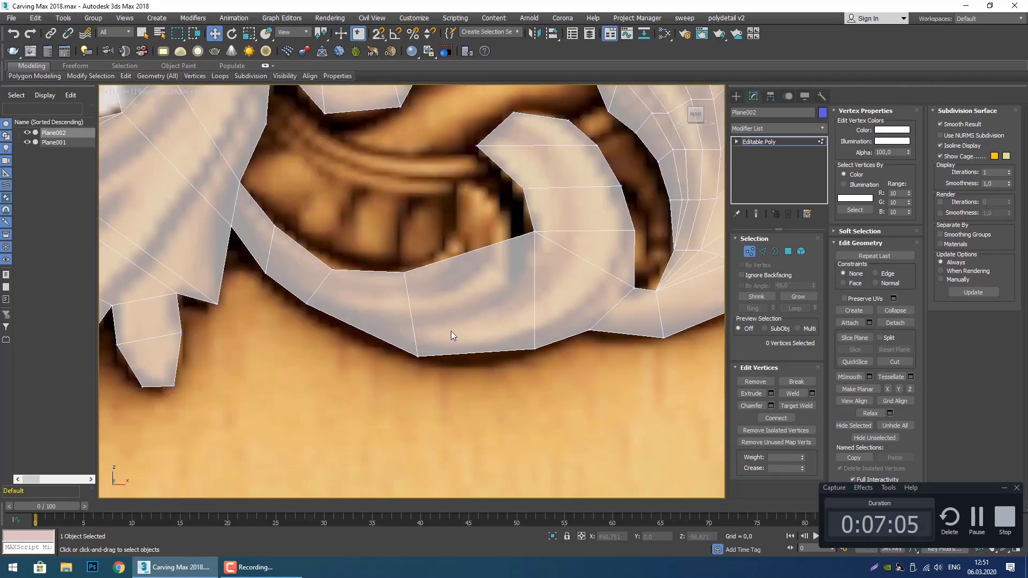
{"action": "middle_click_drag", "start_coordinate": [451, 332], "coordinate": [461, 366]}
{"action": "key", "text": "2"}
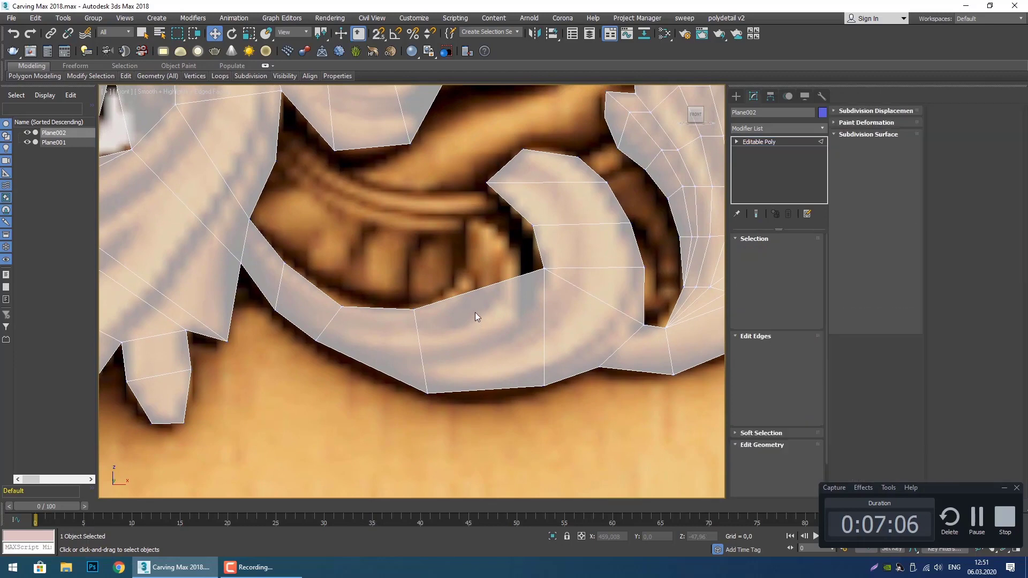
{"action": "left_click_drag", "start_coordinate": [469, 270], "coordinate": [496, 447]}
{"action": "left_click", "coordinate": [812, 431]}
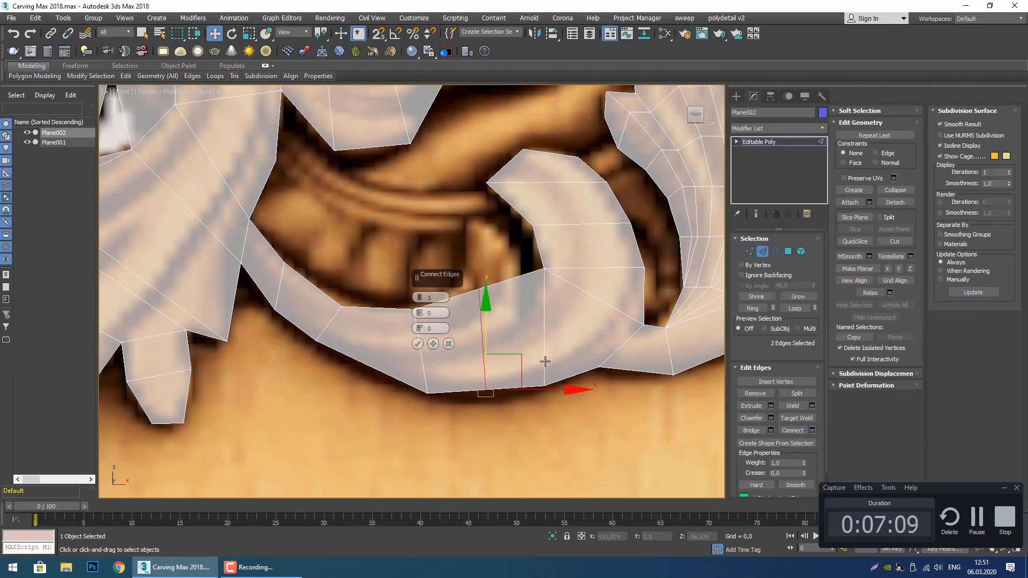
{"action": "left_click", "coordinate": [417, 344]}
Move the band's outer vertex left of the new edge up and left, and the new outer vertex slightly down and left.
{"action": "key", "text": "1"}
{"action": "left_click", "coordinate": [428, 394]}
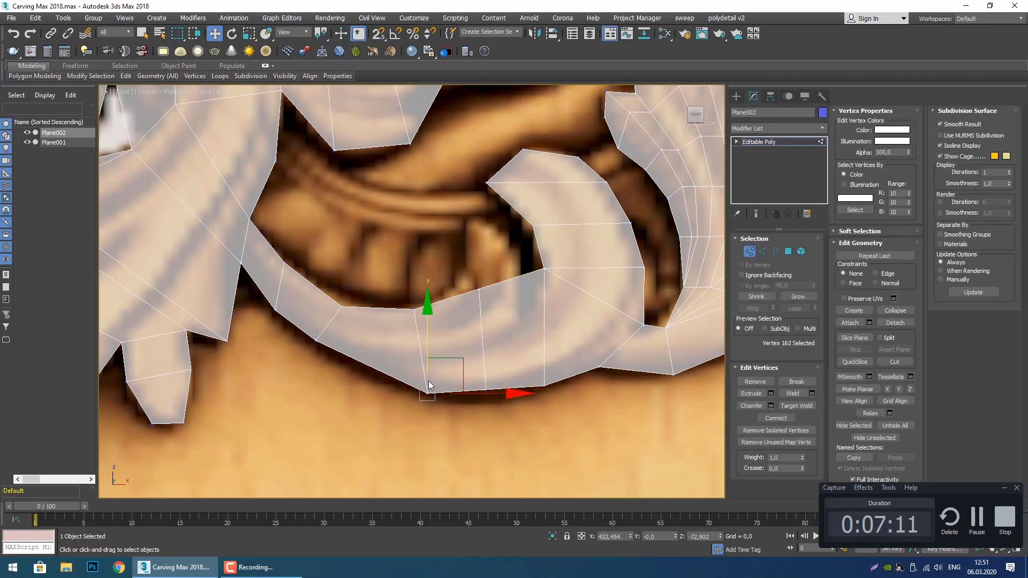
{"action": "left_click_drag", "start_coordinate": [462, 365], "coordinate": [424, 351]}
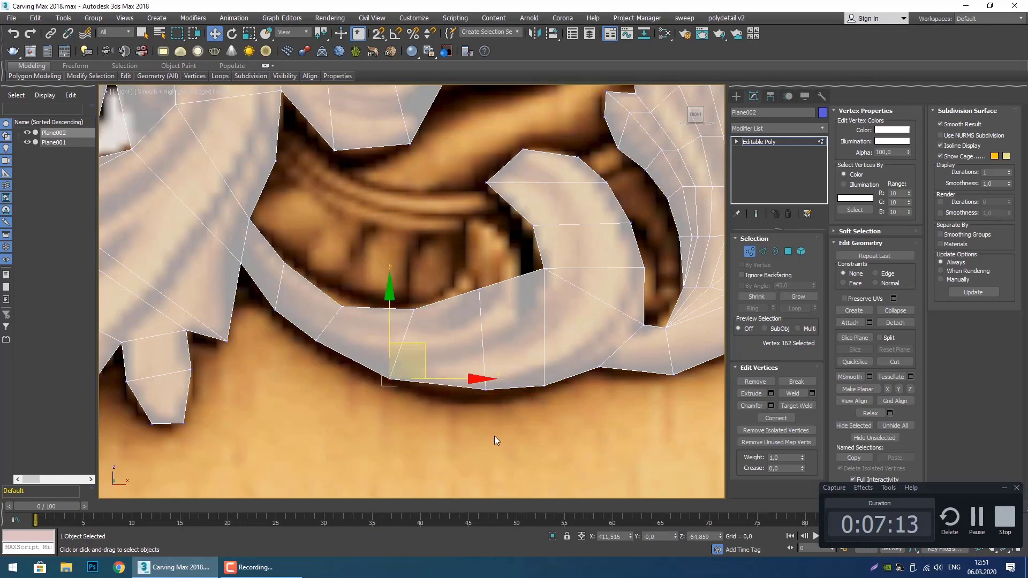
{"action": "left_click_drag", "start_coordinate": [498, 407], "coordinate": [457, 377]}
{"action": "left_click_drag", "start_coordinate": [519, 362], "coordinate": [511, 366]}
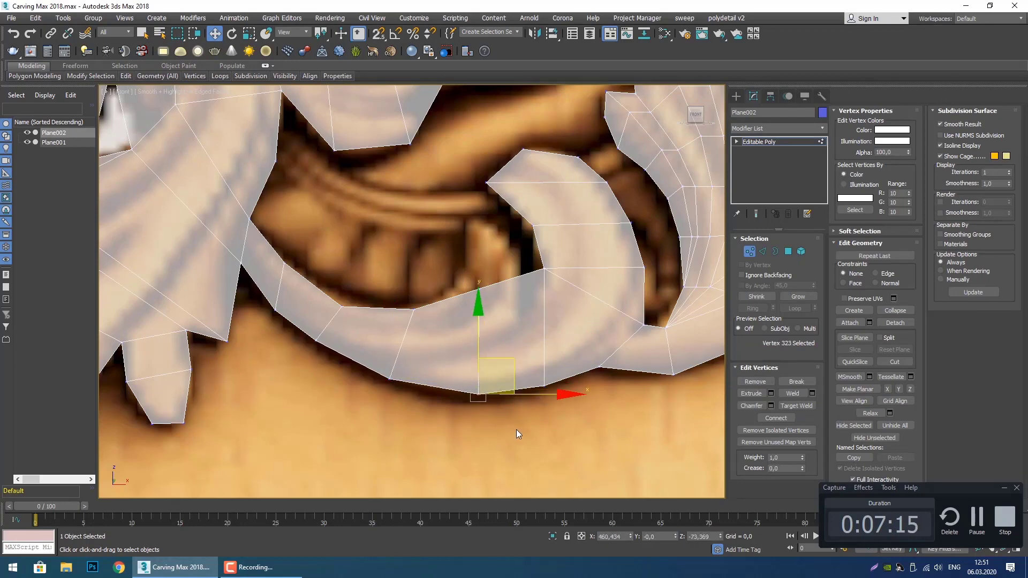
{"action": "left_click", "coordinate": [516, 430]}
Reposition the three inner-edge vertices on the left part of the lower band to smooth its curve along the reference.
{"action": "left_click", "coordinate": [415, 310]}
{"action": "left_click_drag", "start_coordinate": [450, 282], "coordinate": [437, 285]}
{"action": "left_click", "coordinate": [479, 289]}
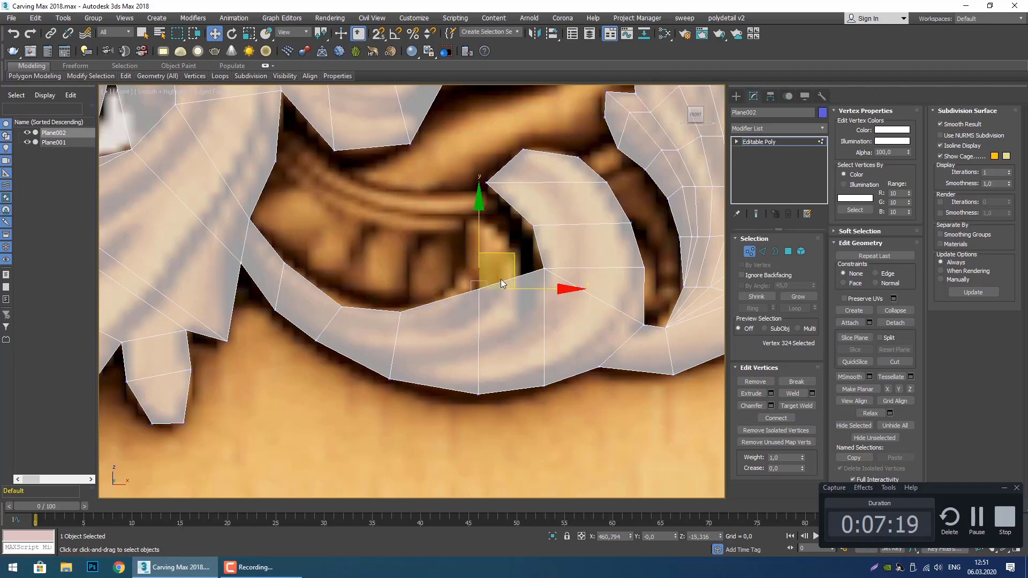
{"action": "left_click", "coordinate": [286, 263]}
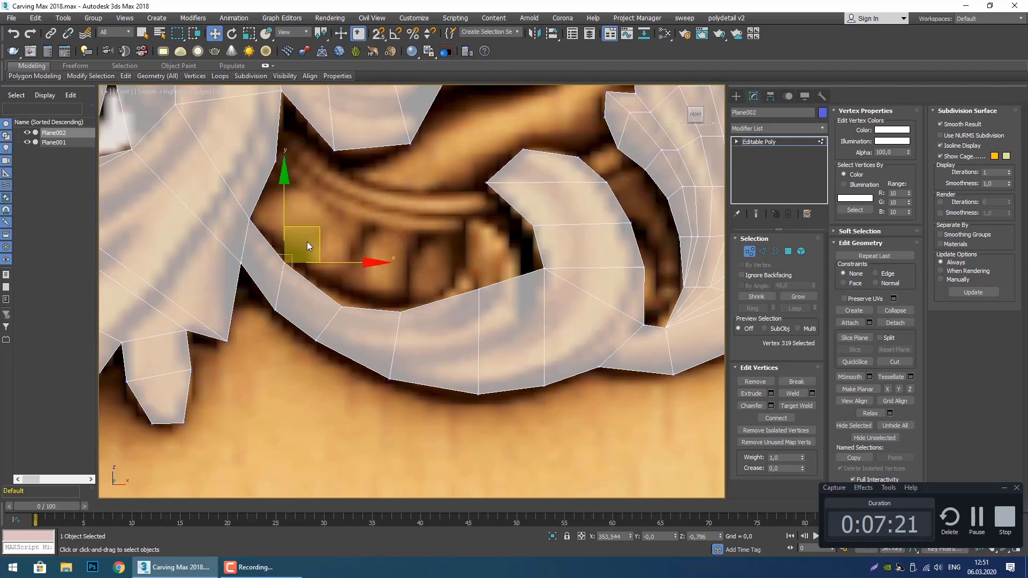
{"action": "mouse_move", "coordinate": [319, 235]}
{"action": "left_mouse_down"}
{"action": "mouse_move", "coordinate": [333, 245]}
{"action": "mouse_move", "coordinate": [337, 236]}
{"action": "left_mouse_up"}
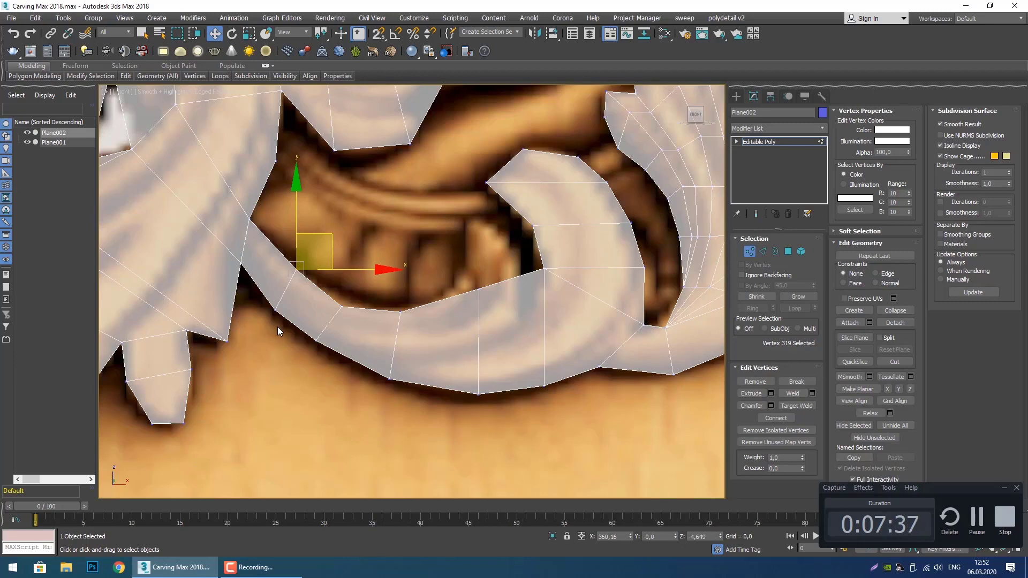
{"action": "left_click_drag", "start_coordinate": [367, 290], "coordinate": [332, 314]}
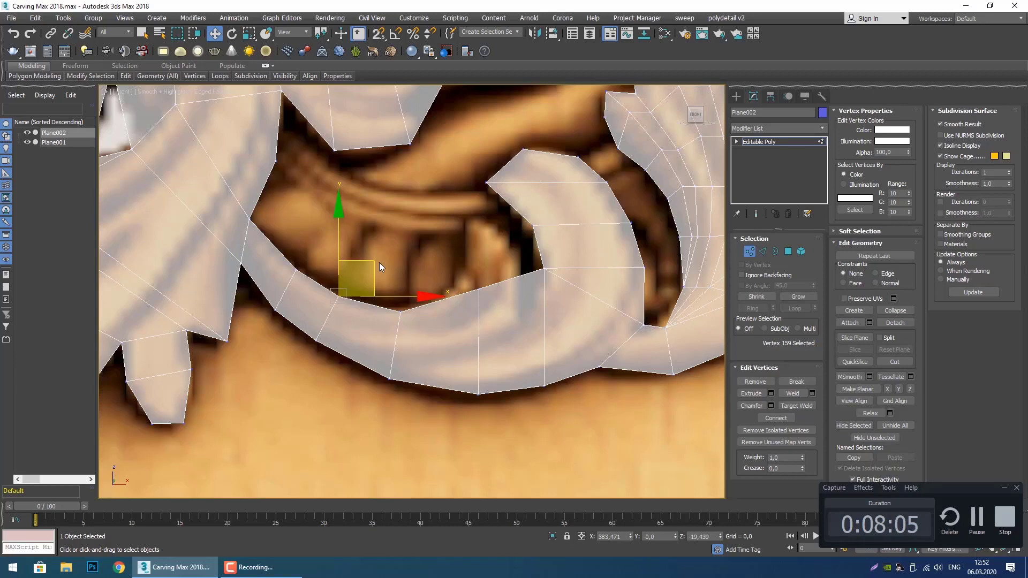
Try lowering the new edge's inner vertex and adjusting its left neighbour to deepen the lower band's inner curve.
{"action": "left_click", "coordinate": [481, 292]}
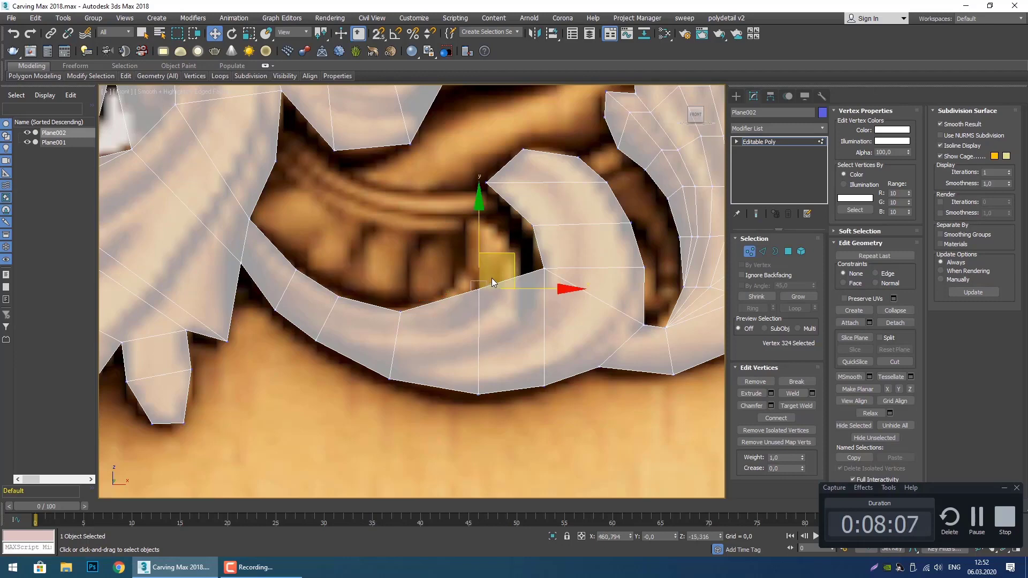
{"action": "left_click_drag", "start_coordinate": [483, 249], "coordinate": [473, 266]}
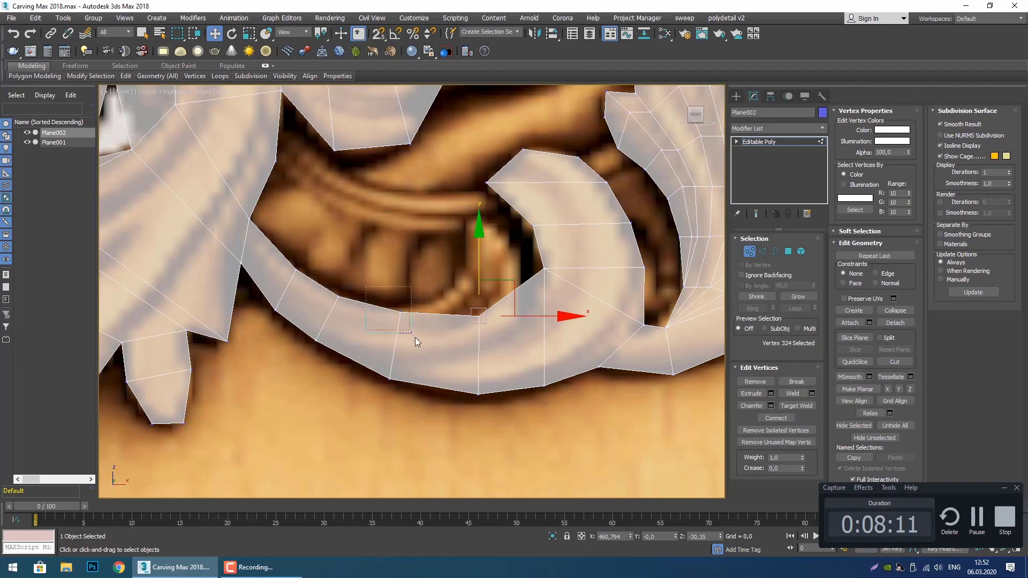
{"action": "left_click", "coordinate": [401, 312]}
{"action": "left_click_drag", "start_coordinate": [400, 264], "coordinate": [400, 261]}
{"action": "left_click", "coordinate": [479, 315]}
{"action": "scroll", "coordinate": [516, 332], "scroll_direction": "up", "scroll_amount": 2}
{"action": "left_click_drag", "start_coordinate": [498, 360], "coordinate": [481, 373]}
{"action": "scroll", "coordinate": [459, 326], "scroll_direction": "down", "scroll_amount": 2}
{"action": "scroll", "coordinate": [511, 324], "scroll_direction": "up", "scroll_amount": 1}
{"action": "scroll", "coordinate": [481, 373], "scroll_direction": "down", "scroll_amount": 2}
{"action": "scroll", "coordinate": [437, 348], "scroll_direction": "up", "scroll_amount": 3}
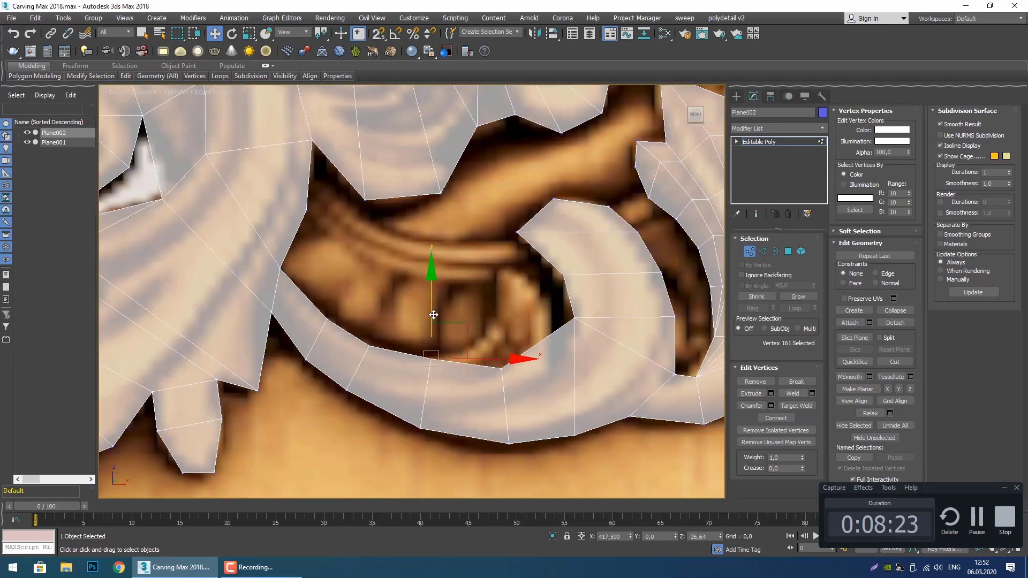
Reshape the band's inner curve by raising its middle vertex slightly and moving the new edge's inner vertex up and left.
{"action": "left_click_drag", "start_coordinate": [431, 311], "coordinate": [411, 334]}
{"action": "left_click", "coordinate": [369, 346]}
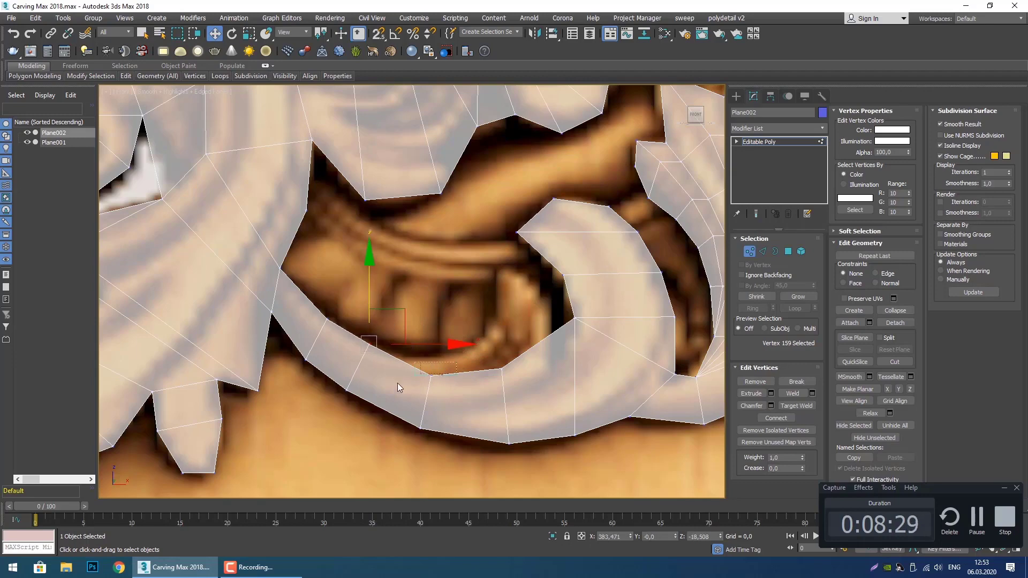
{"action": "left_click", "coordinate": [432, 375]}
{"action": "left_click_drag", "start_coordinate": [430, 330], "coordinate": [427, 309]}
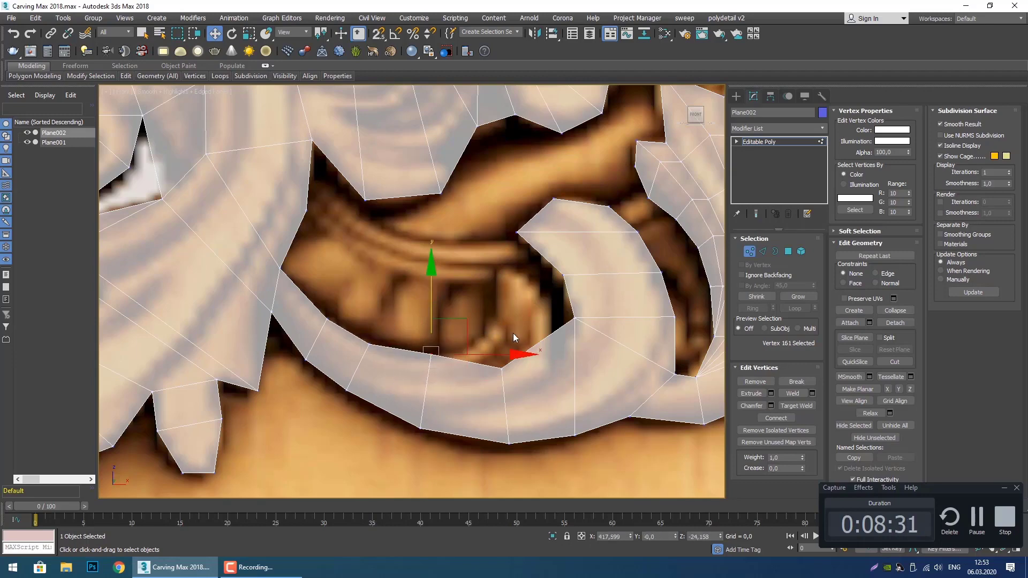
{"action": "left_click_drag", "start_coordinate": [483, 390], "coordinate": [484, 390]}
{"action": "left_click_drag", "start_coordinate": [531, 333], "coordinate": [514, 303]}
{"action": "left_click", "coordinate": [559, 349]}
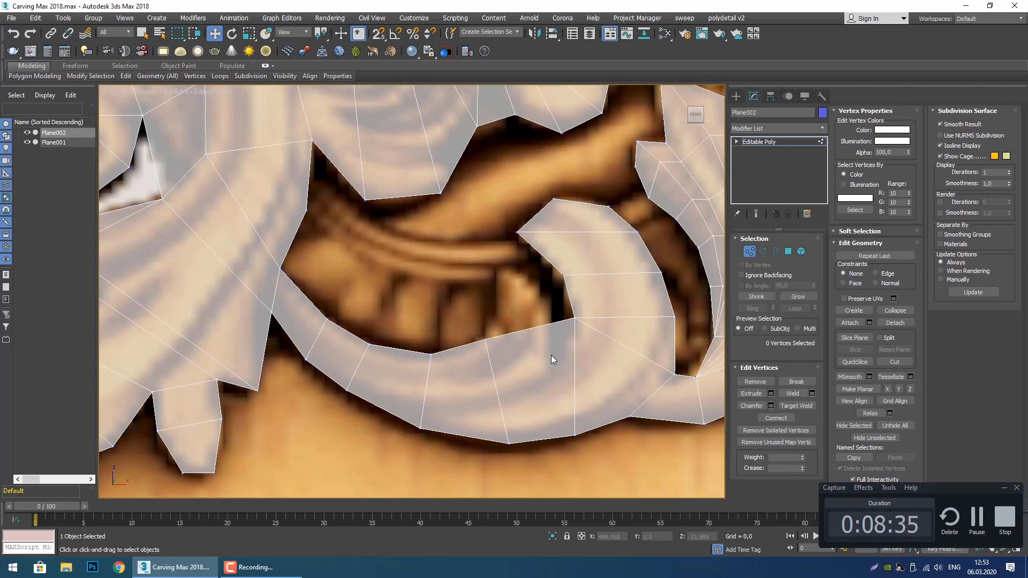
Connect another crosswise edge across the lower band between the previously added edge and the start of its upward bend.
{"action": "middle_click_drag", "start_coordinate": [551, 355], "coordinate": [505, 348]}
{"action": "key", "text": "2"}
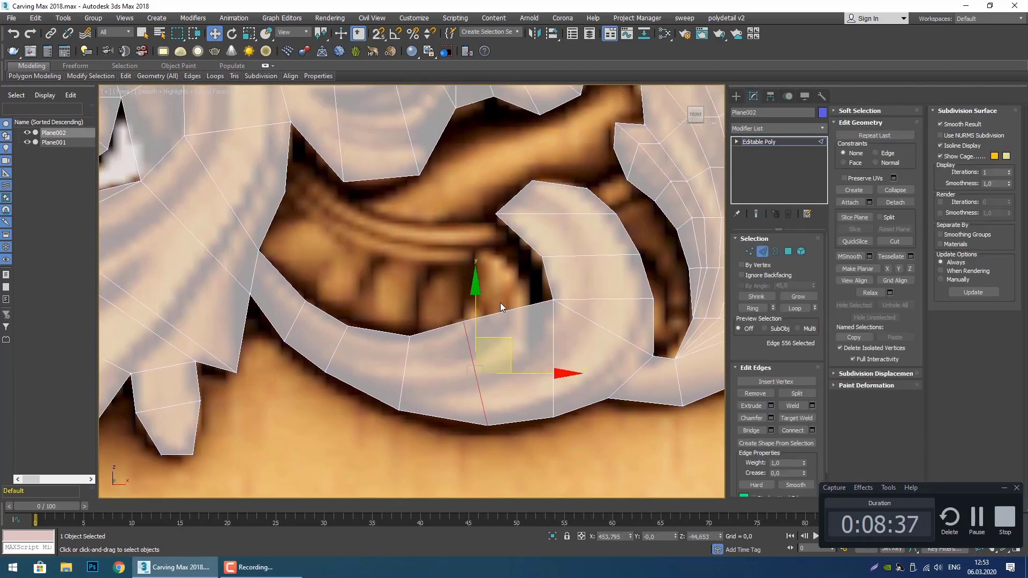
{"action": "left_click", "coordinate": [812, 431]}
{"action": "left_click", "coordinate": [422, 346]}
{"action": "middle_click_drag", "start_coordinate": [430, 352], "coordinate": [471, 353]}
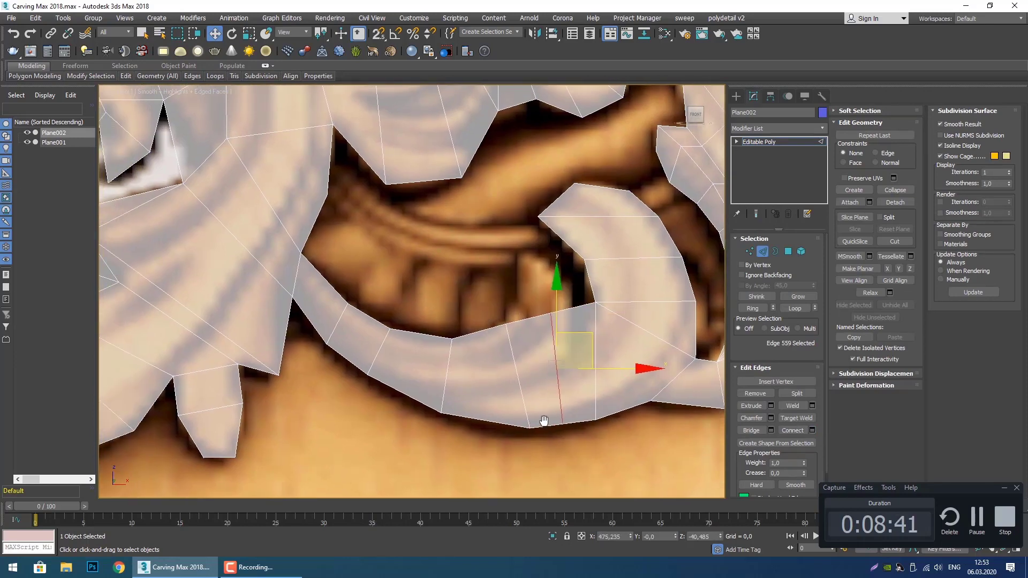
Spread the three outer vertices at the bottom of the lower band and lower the middle one to round the outline.
{"action": "key", "text": "1"}
{"action": "left_click", "coordinate": [530, 428]}
{"action": "left_click_drag", "start_coordinate": [568, 395], "coordinate": [551, 397]}
{"action": "left_click", "coordinate": [580, 464]}
{"action": "left_click_drag", "start_coordinate": [610, 438], "coordinate": [638, 399]}
{"action": "left_click", "coordinate": [603, 474]}
{"action": "left_click_drag", "start_coordinate": [577, 439], "coordinate": [551, 412]}
{"action": "left_click_drag", "start_coordinate": [565, 373], "coordinate": [565, 379]}
{"action": "left_click", "coordinate": [539, 455]}
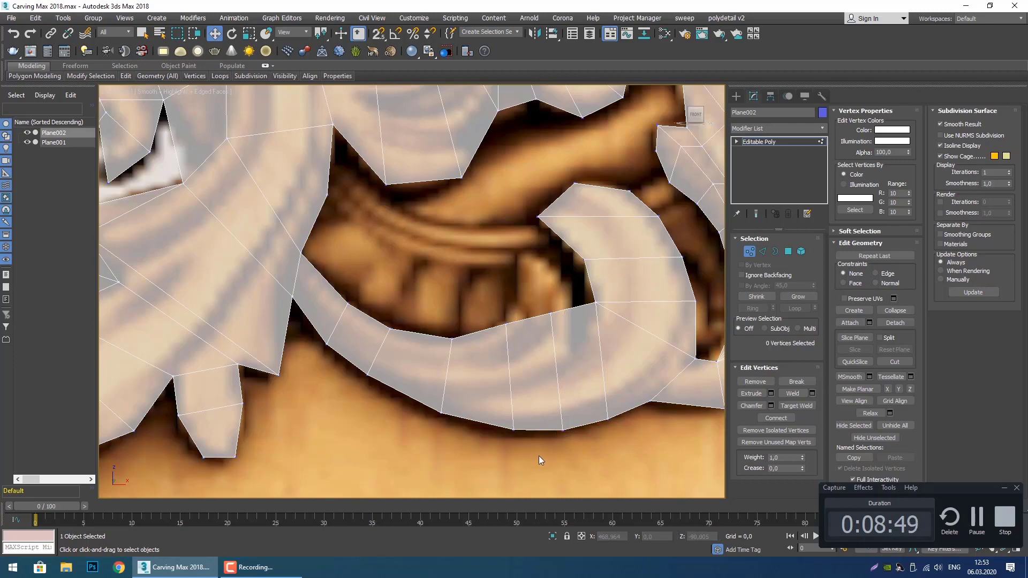
Shift the lower band's bottom outer vertex slightly left and move both end vertices of the crosswise edge farther left toward the right.
{"action": "left_click_drag", "start_coordinate": [539, 455], "coordinate": [536, 399]}
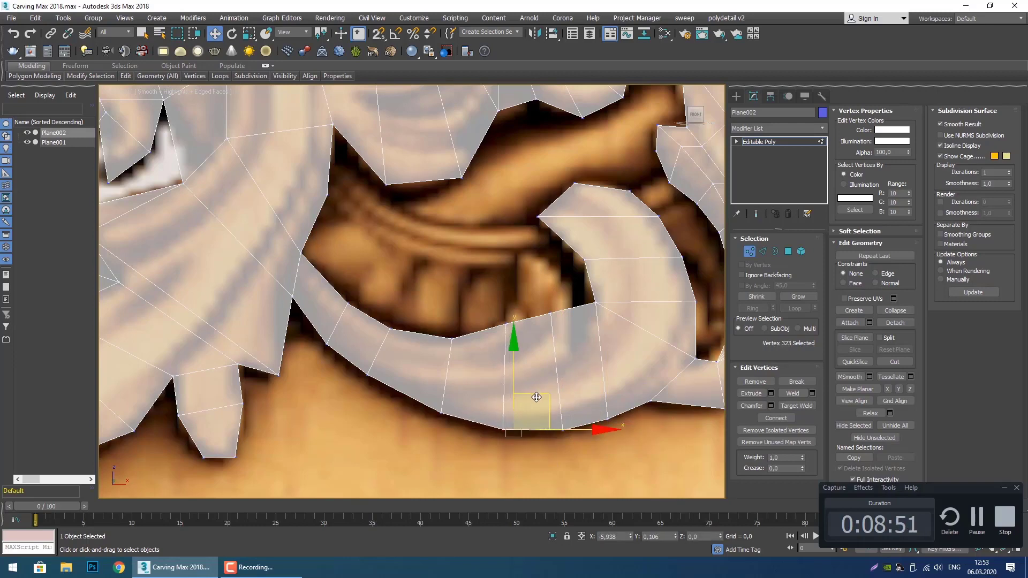
{"action": "left_click", "coordinate": [484, 426]}
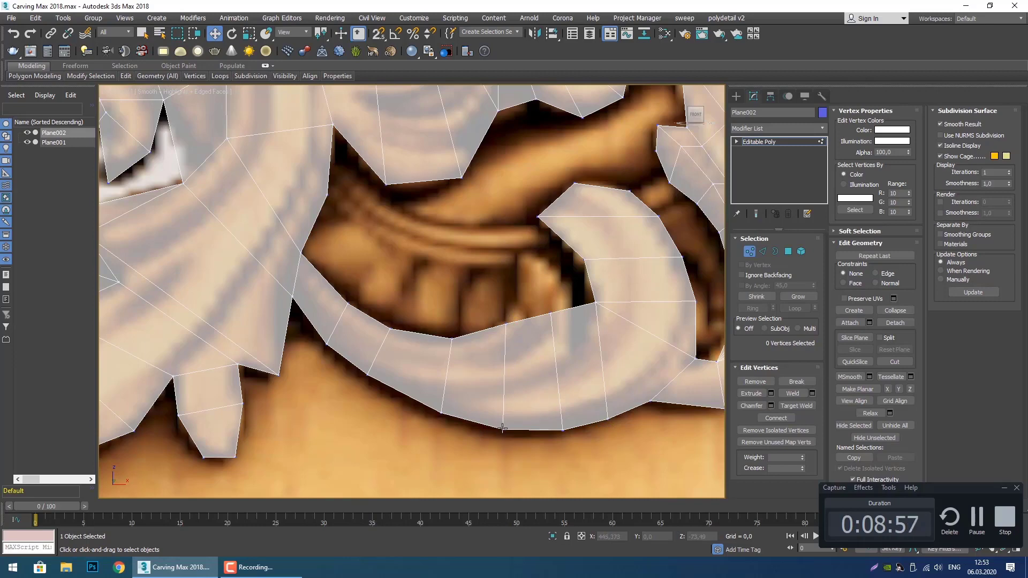
{"action": "middle_click_drag", "start_coordinate": [439, 318], "coordinate": [438, 352]}
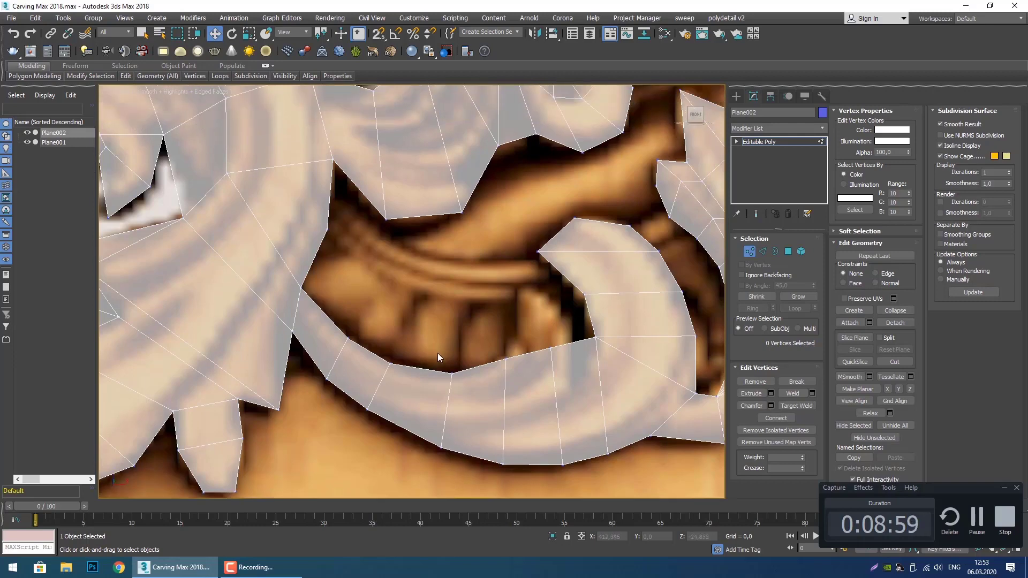
{"action": "left_click_drag", "start_coordinate": [438, 353], "coordinate": [461, 399]}
{"action": "left_click_drag", "start_coordinate": [405, 354], "coordinate": [376, 419]}
{"action": "left_click_drag", "start_coordinate": [420, 365], "coordinate": [388, 382]}
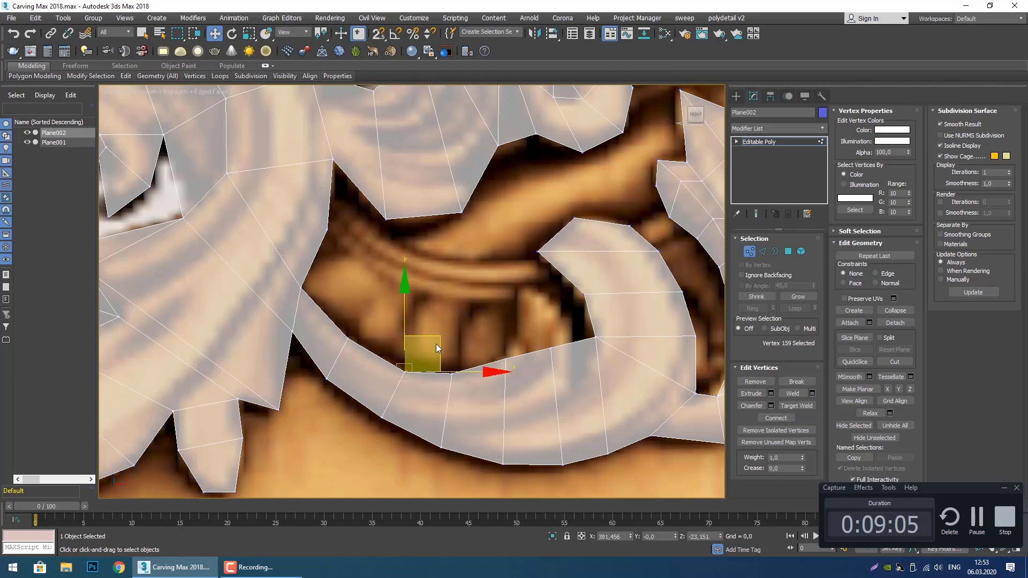
{"action": "left_click_drag", "start_coordinate": [425, 339], "coordinate": [431, 336]}
{"action": "left_click", "coordinate": [455, 307]}
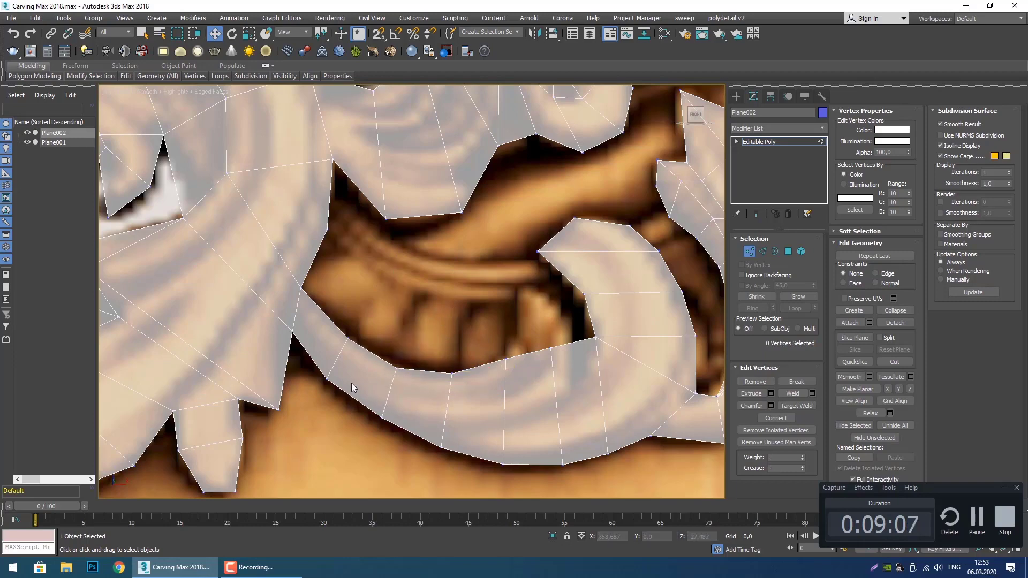
Fine-tune the outer vertex of the lower band's first crosswise edge, next to the large leaf.
{"action": "left_click", "coordinate": [327, 378]}
{"action": "left_click", "coordinate": [360, 356]}
{"action": "scroll", "coordinate": [360, 356], "scroll_direction": "down", "scroll_amount": 5}
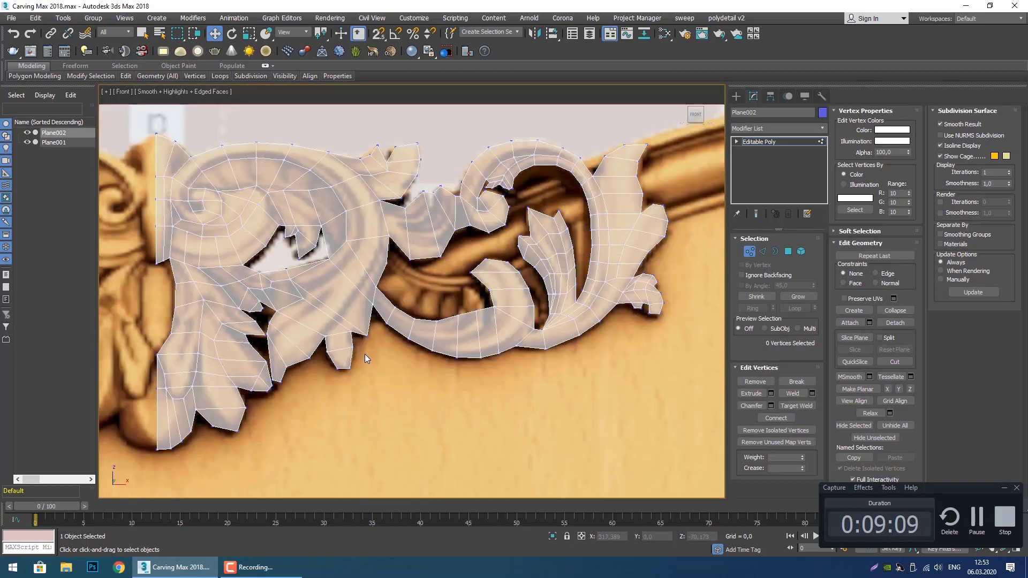
{"action": "middle_click_drag", "start_coordinate": [364, 354], "coordinate": [378, 396]}
{"action": "scroll", "coordinate": [379, 396], "scroll_direction": "up", "scroll_amount": 5}
{"action": "left_click", "coordinate": [421, 265]}
{"action": "scroll", "coordinate": [420, 263], "scroll_direction": "up", "scroll_amount": 3}
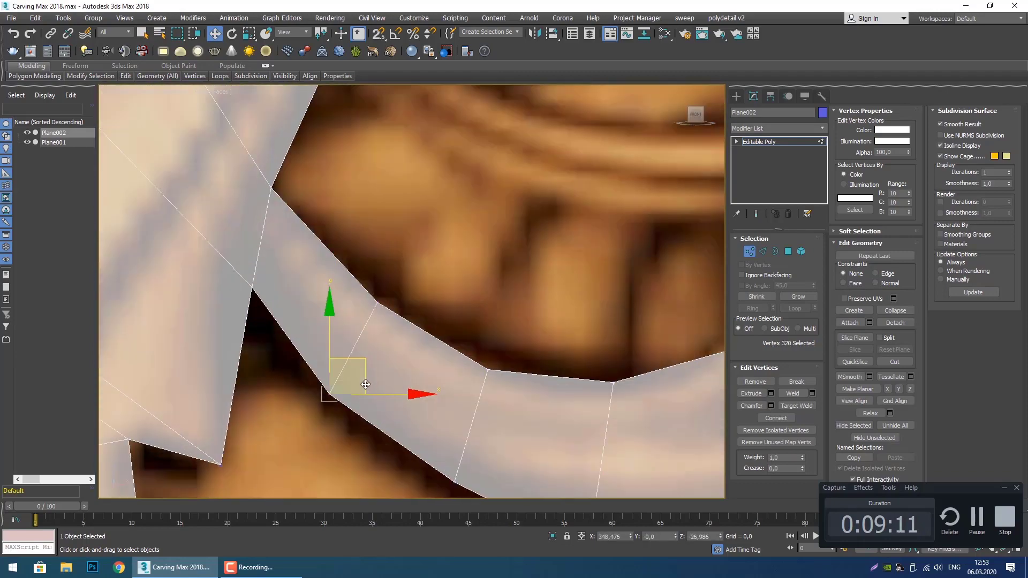
{"action": "left_click", "coordinate": [413, 298]}
Smooth the band's inner curve by nudging the inner vertex of the middle crosswise edge left and lowering its left neighbour slightly.
{"action": "scroll", "coordinate": [412, 298], "scroll_direction": "down", "scroll_amount": 5}
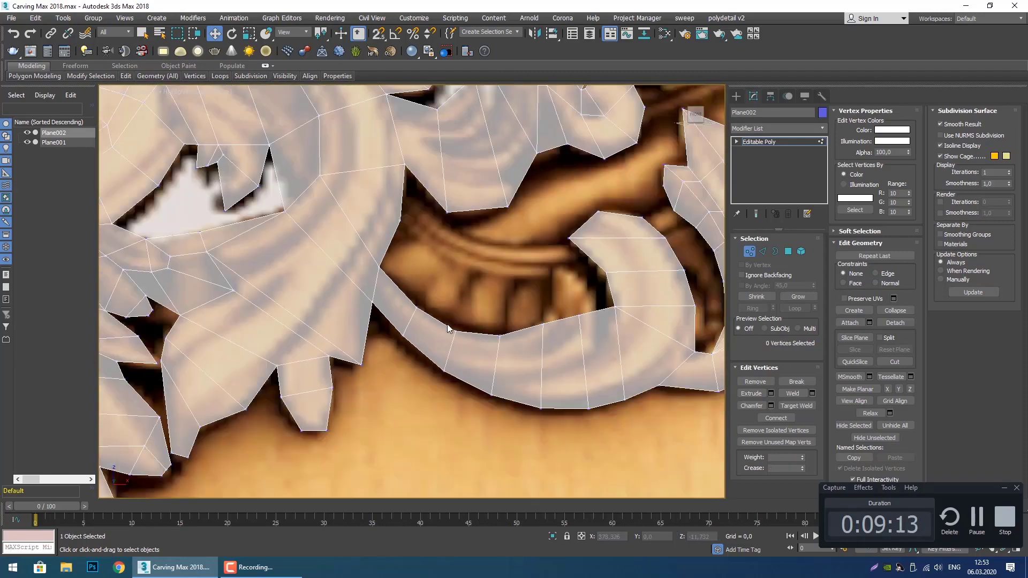
{"action": "scroll", "coordinate": [524, 338], "scroll_direction": "up", "scroll_amount": 2}
{"action": "left_click", "coordinate": [464, 308]}
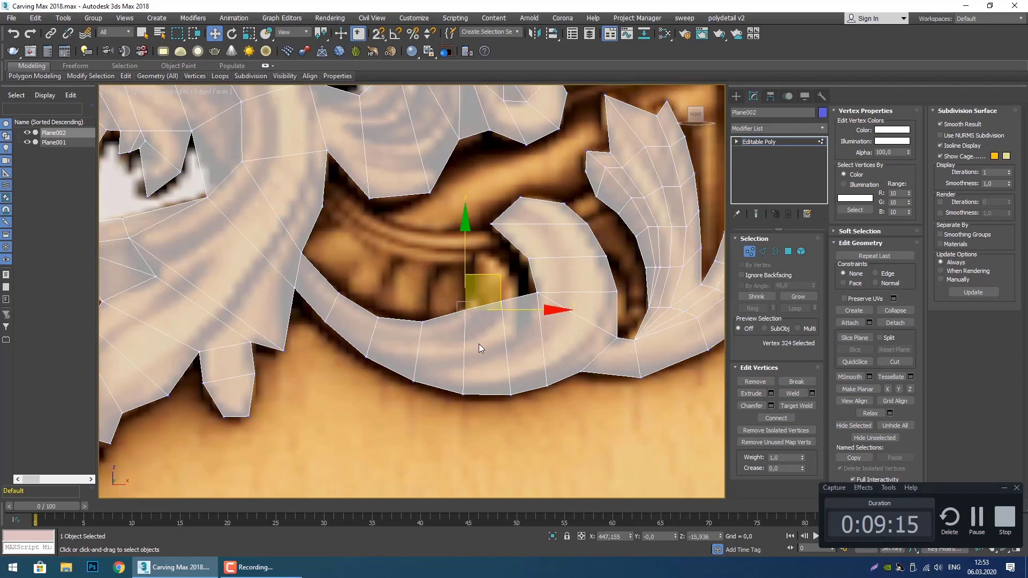
{"action": "middle_click_drag", "start_coordinate": [481, 344], "coordinate": [483, 365]}
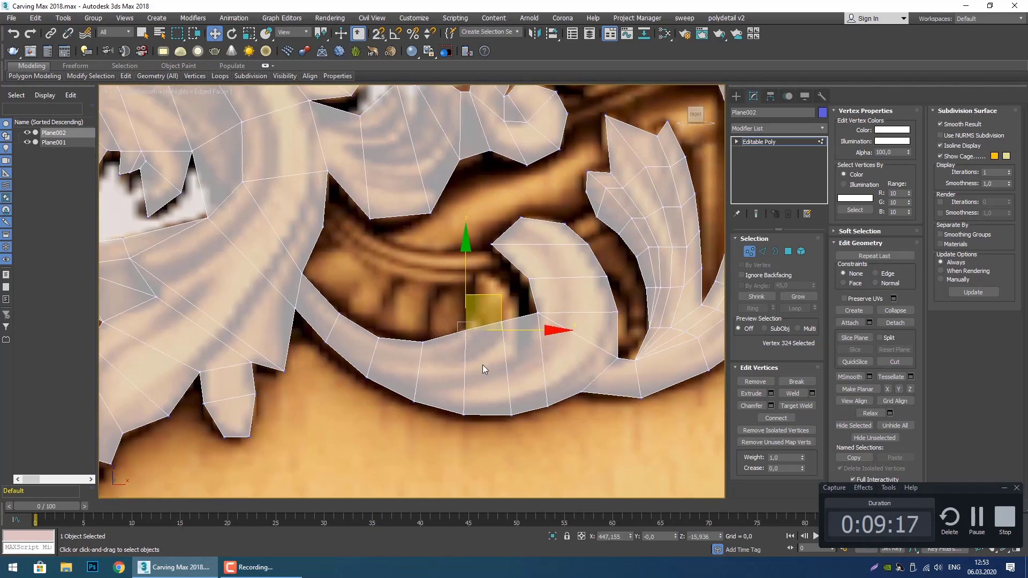
{"action": "scroll", "coordinate": [483, 365], "scroll_direction": "up", "scroll_amount": 3}
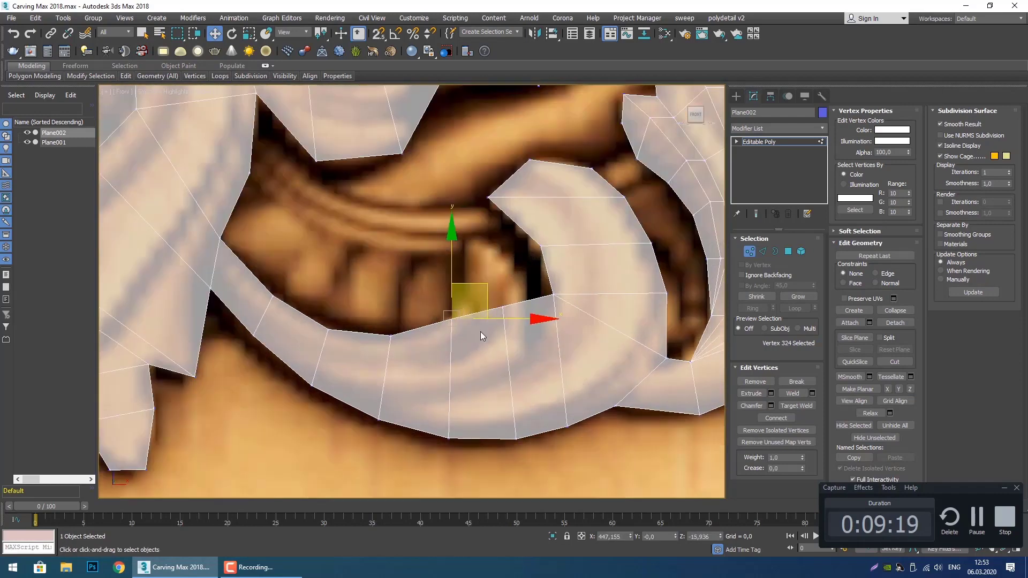
{"action": "left_click_drag", "start_coordinate": [467, 308], "coordinate": [464, 305]}
{"action": "left_click", "coordinate": [356, 349]}
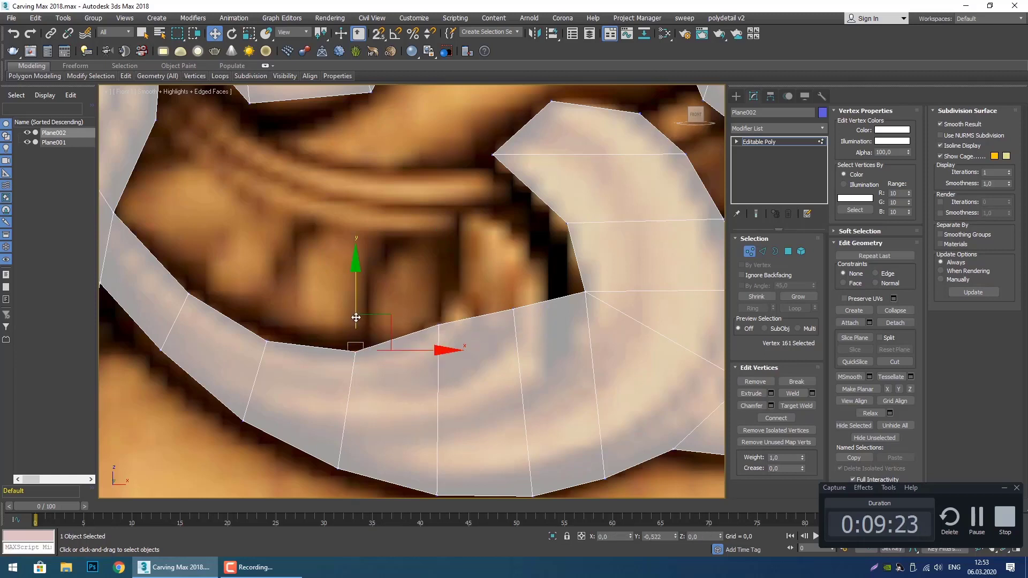
{"action": "left_click", "coordinate": [403, 403]}
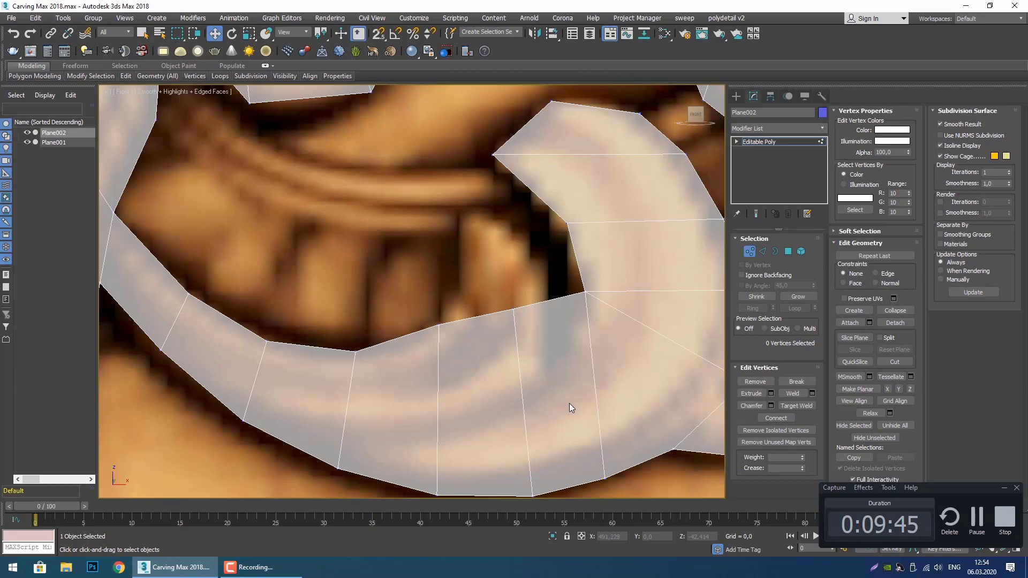
Pull the inner vertex just before the band's upward bend far up and slightly left to form a pointed tip inside the curl.
{"action": "middle_click_drag", "start_coordinate": [511, 335], "coordinate": [512, 369]}
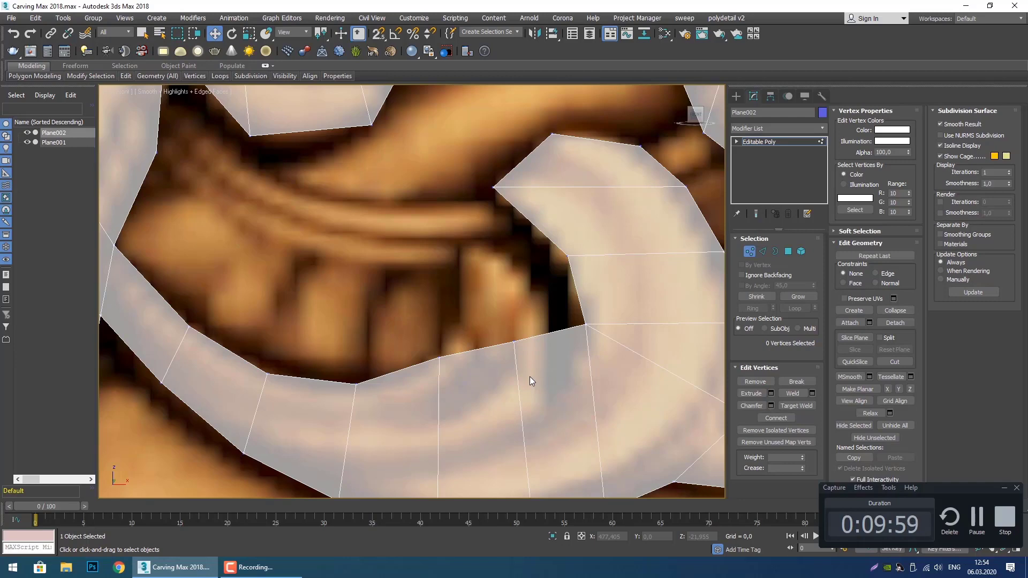
{"action": "left_click_drag", "start_coordinate": [493, 316], "coordinate": [538, 402]}
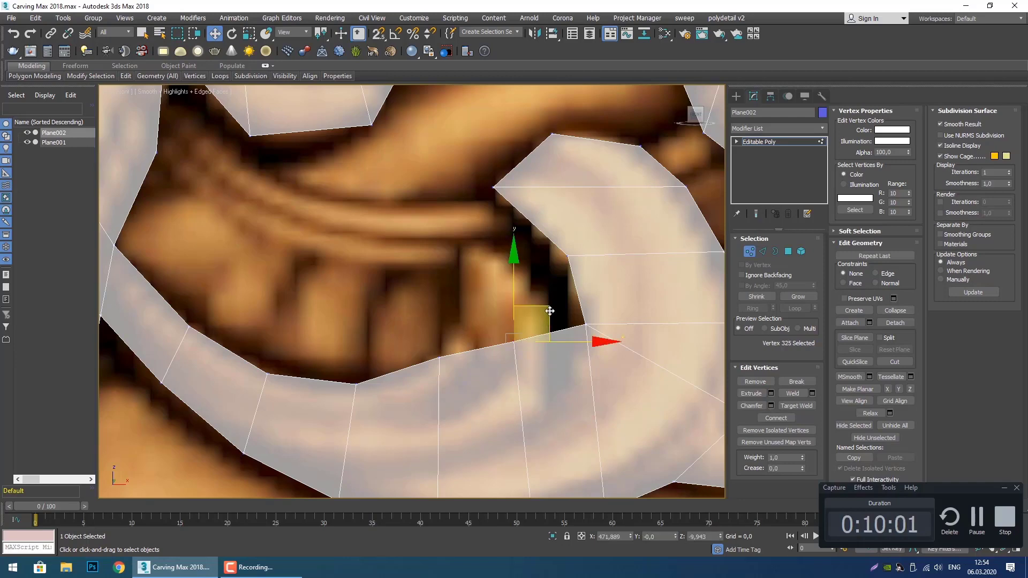
{"action": "left_click_drag", "start_coordinate": [541, 315], "coordinate": [509, 212]}
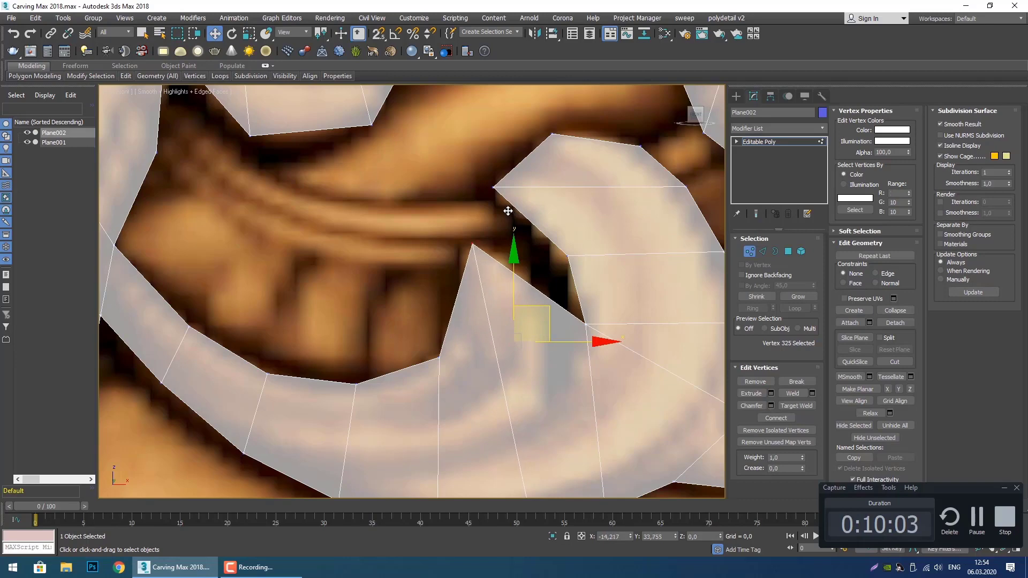
{"action": "scroll", "coordinate": [526, 352], "scroll_direction": "down", "scroll_amount": 3}
{"action": "scroll", "coordinate": [497, 336], "scroll_direction": "up", "scroll_amount": 3}
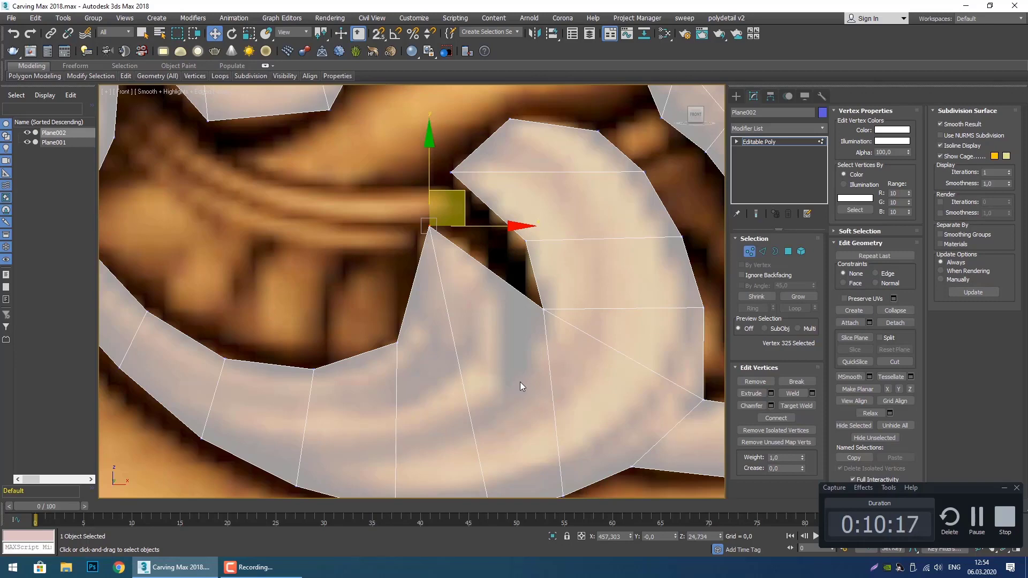
{"action": "middle_click_drag", "start_coordinate": [493, 355], "coordinate": [551, 397]}
{"action": "scroll", "coordinate": [530, 403], "scroll_direction": "up", "scroll_amount": 2}
{"action": "scroll", "coordinate": [495, 373], "scroll_direction": "down", "scroll_amount": 4}
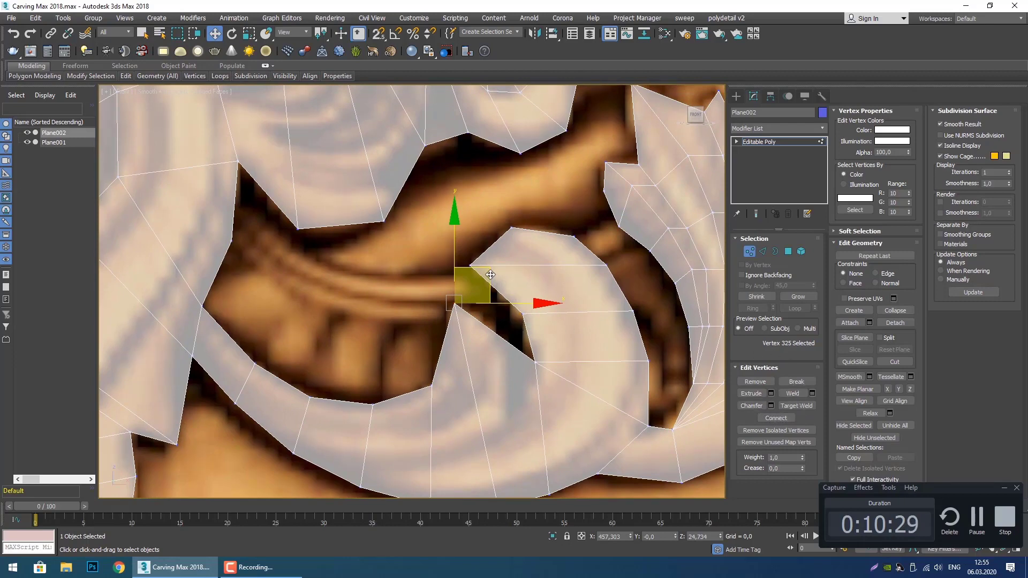
{"action": "mouse_move", "coordinate": [490, 275]}
{"action": "left_mouse_down"}
{"action": "mouse_move", "coordinate": [505, 276]}
{"action": "mouse_move", "coordinate": [501, 288]}
{"action": "mouse_move", "coordinate": [488, 275]}
{"action": "left_mouse_up"}
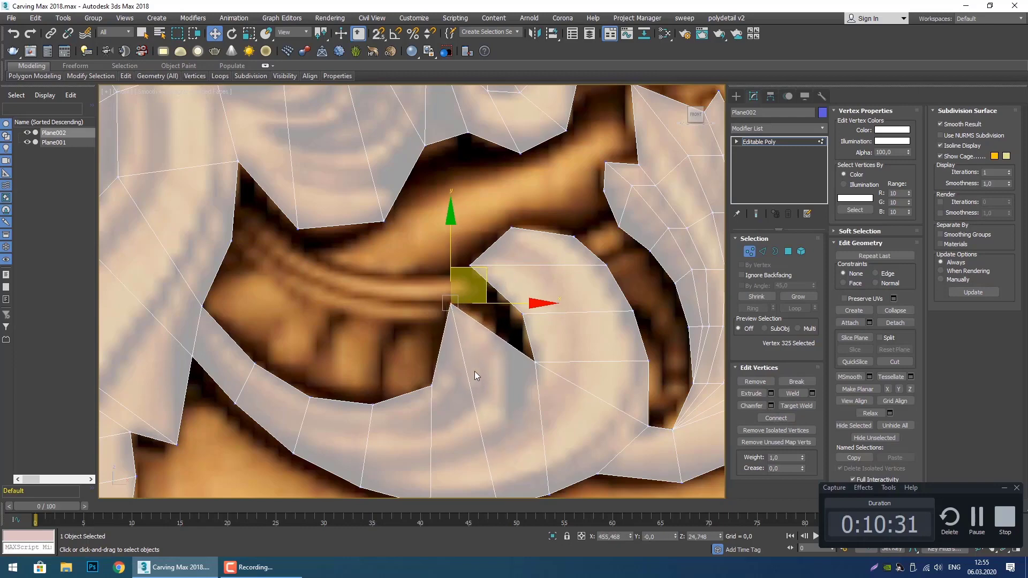
Cut an edge across the base of the pointed tip, joining the inner vertices on either side of it.
{"action": "middle_click_drag", "start_coordinate": [474, 371], "coordinate": [448, 349]}
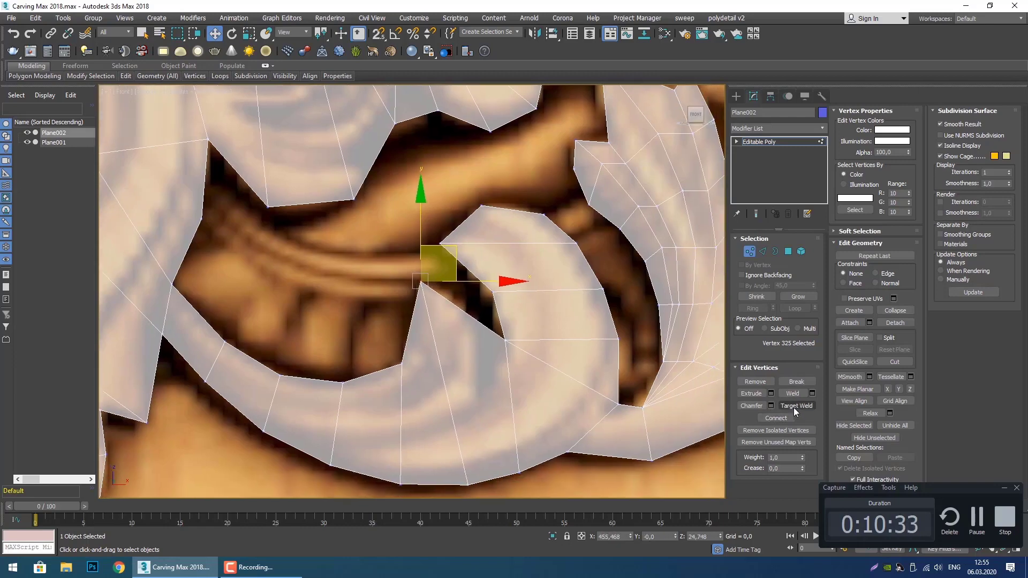
{"action": "left_click", "coordinate": [890, 362]}
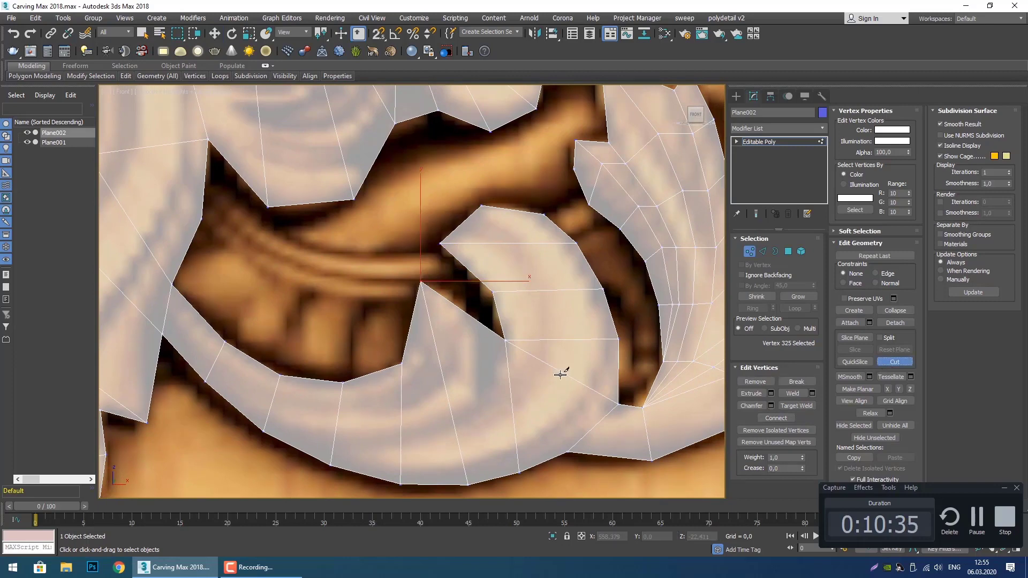
{"action": "left_click", "coordinate": [402, 364]}
{"action": "left_click", "coordinate": [505, 340]}
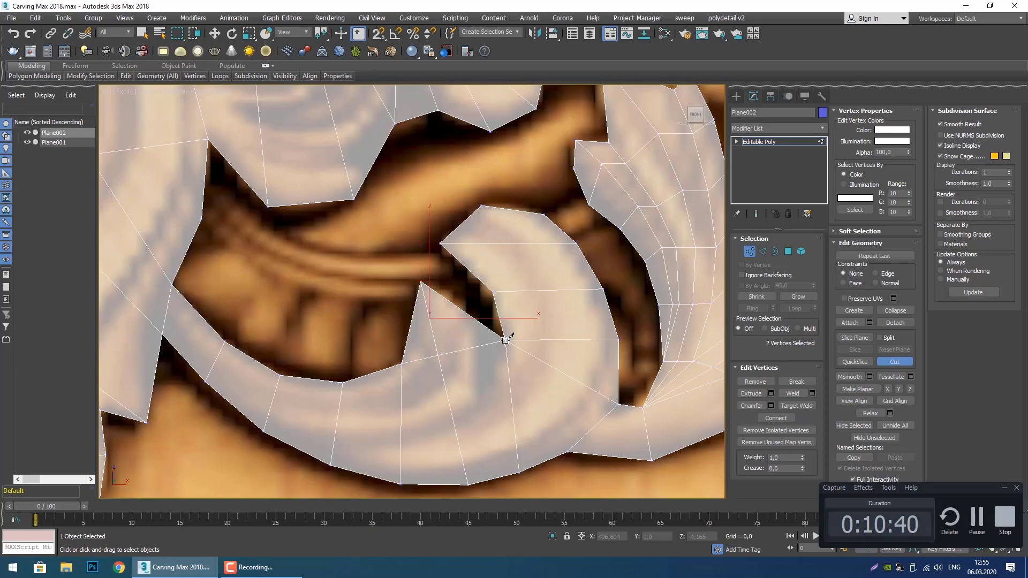
{"action": "scroll", "coordinate": [452, 342], "scroll_direction": "up", "scroll_amount": 2}
{"action": "right_click", "coordinate": [452, 342]}
Connect the pointed tip's central edge and its right outline edge with one new segment.
{"action": "left_click", "coordinate": [413, 262]}
{"action": "key", "text": "w"}
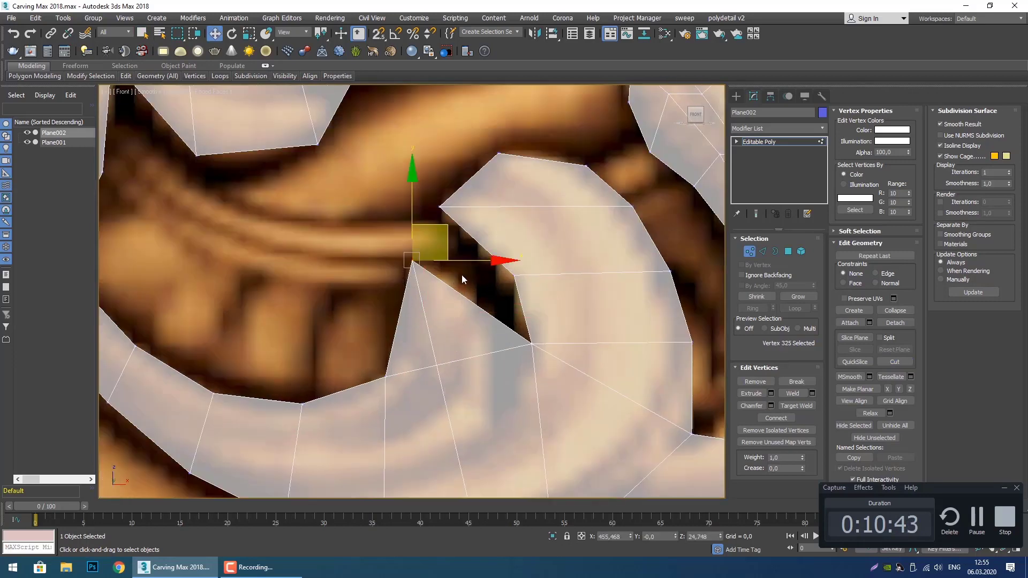
{"action": "middle_click_drag", "start_coordinate": [473, 329], "coordinate": [465, 346]}
{"action": "key", "text": "2"}
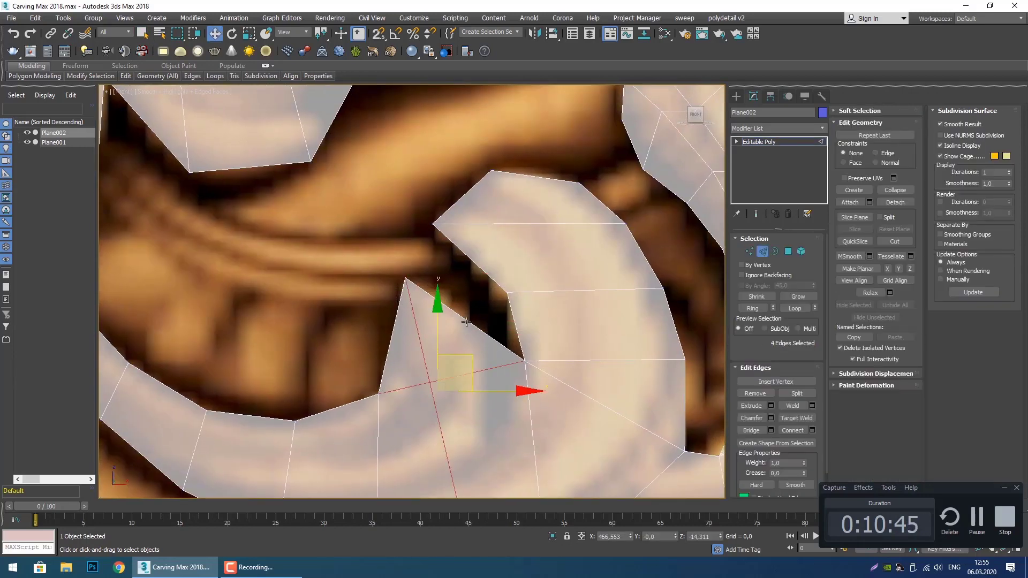
{"action": "left_click", "coordinate": [468, 320]}
{"action": "left_click", "coordinate": [422, 353], "text": "ctrl"}
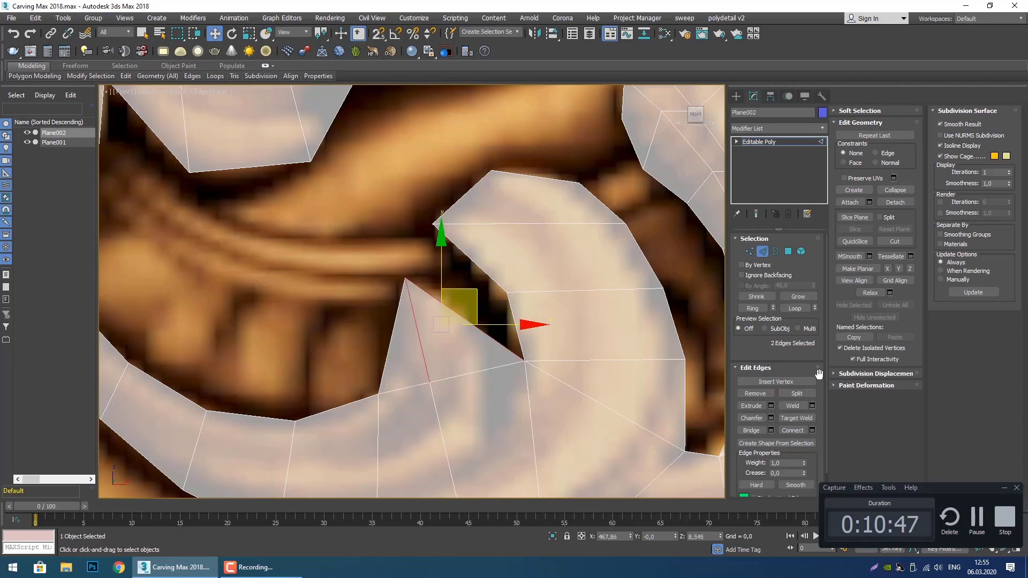
{"action": "left_click", "coordinate": [813, 430]}
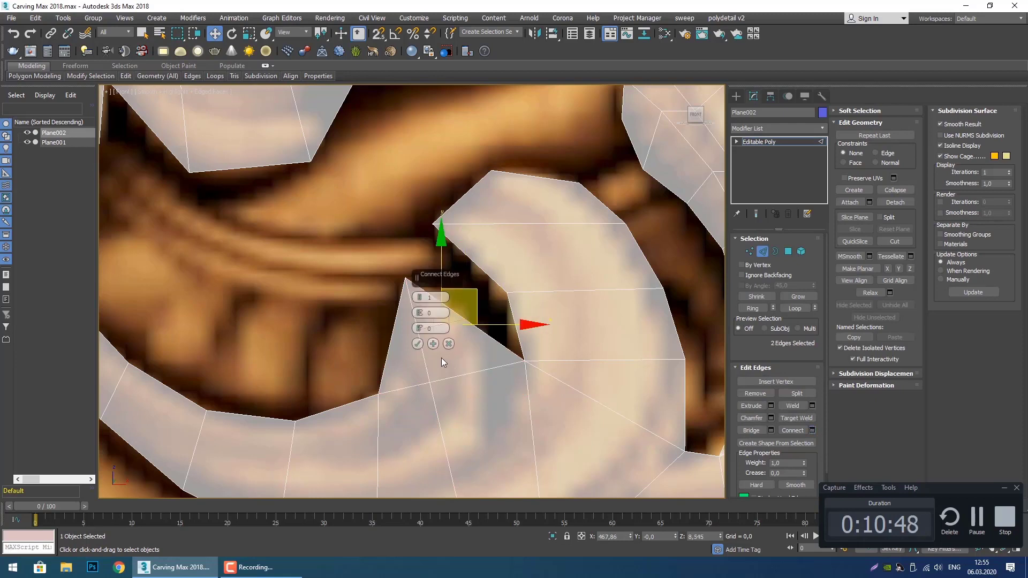
{"action": "left_click", "coordinate": [418, 344]}
Round the pointed tip by raising the new segment's outline vertex and moving its inner vertex right and down.
{"action": "key", "text": "1"}
{"action": "left_click", "coordinate": [465, 320]}
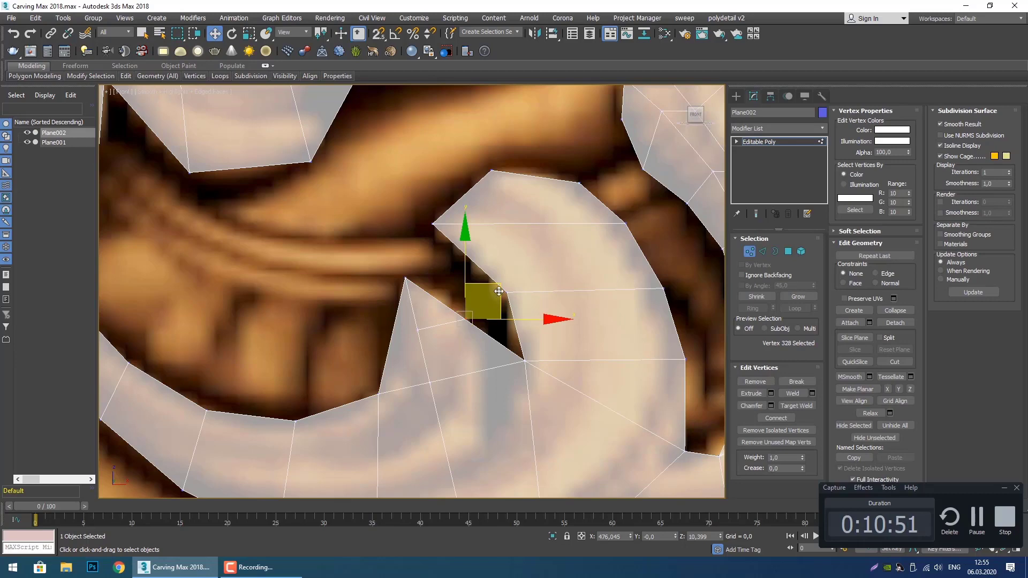
{"action": "mouse_move", "coordinate": [475, 309]}
{"action": "left_mouse_down"}
{"action": "mouse_move", "coordinate": [475, 291]}
{"action": "mouse_move", "coordinate": [455, 305]}
{"action": "mouse_move", "coordinate": [469, 317]}
{"action": "mouse_move", "coordinate": [458, 316]}
{"action": "left_mouse_up"}
{"action": "left_click", "coordinate": [435, 346]}
{"action": "left_click", "coordinate": [417, 329]}
{"action": "left_click", "coordinate": [470, 361]}
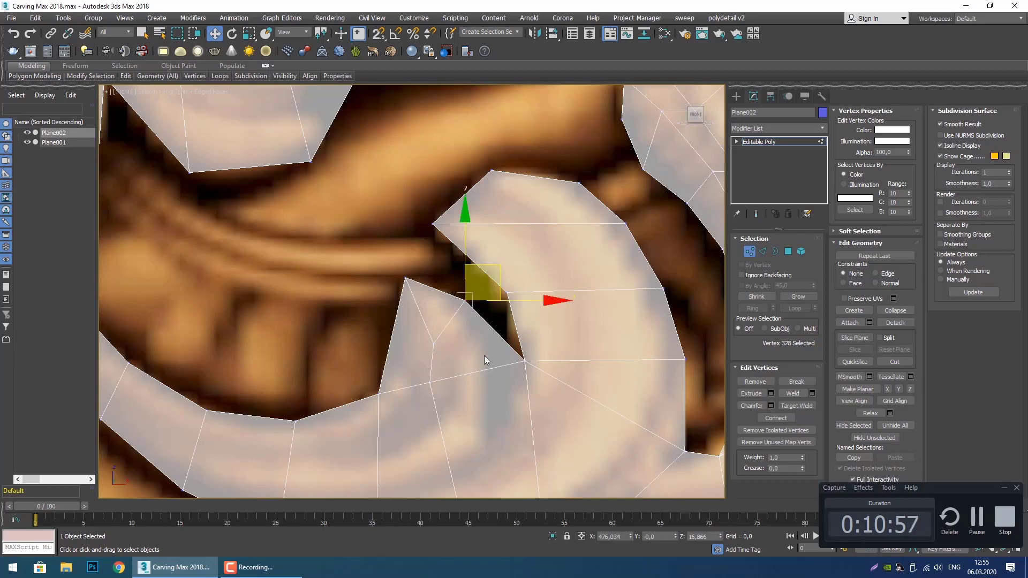
Move the corner vertex between the tip and the curl left, and nudge the middle vertex of the tip's base edge right.
{"action": "left_click", "coordinate": [526, 361]}
{"action": "left_click_drag", "start_coordinate": [578, 363], "coordinate": [533, 406]}
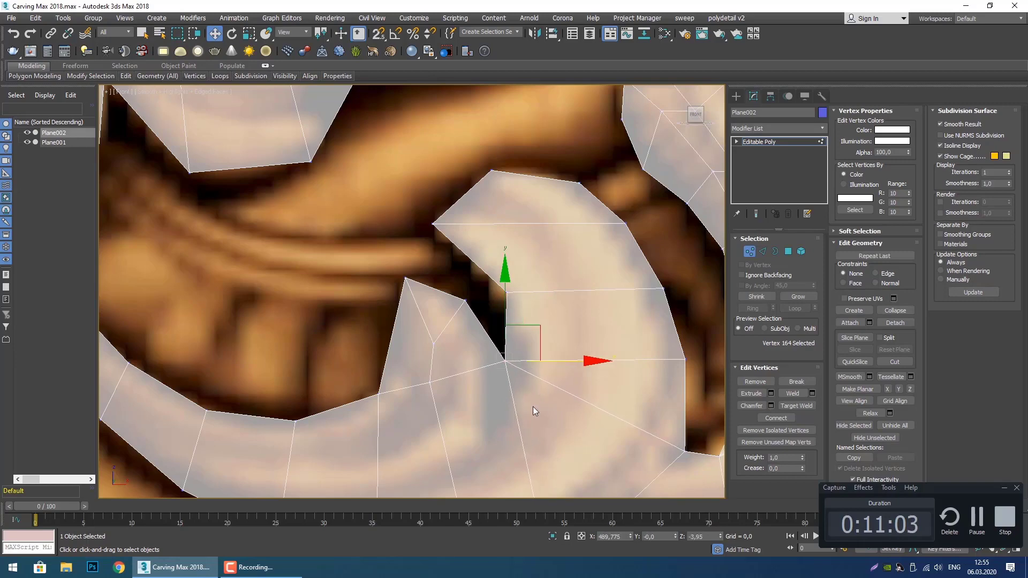
{"action": "middle_click_drag", "start_coordinate": [533, 406], "coordinate": [529, 330]}
{"action": "middle_click_drag", "start_coordinate": [478, 294], "coordinate": [483, 330]}
{"action": "left_click", "coordinate": [439, 324]}
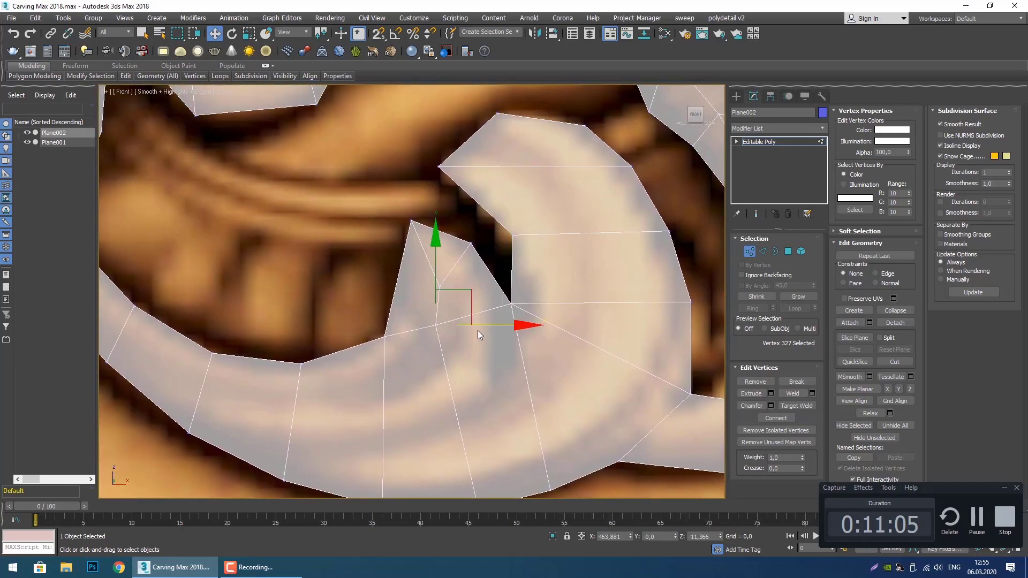
{"action": "left_click_drag", "start_coordinate": [486, 325], "coordinate": [487, 325]}
{"action": "middle_click_drag", "start_coordinate": [468, 275], "coordinate": [486, 300]}
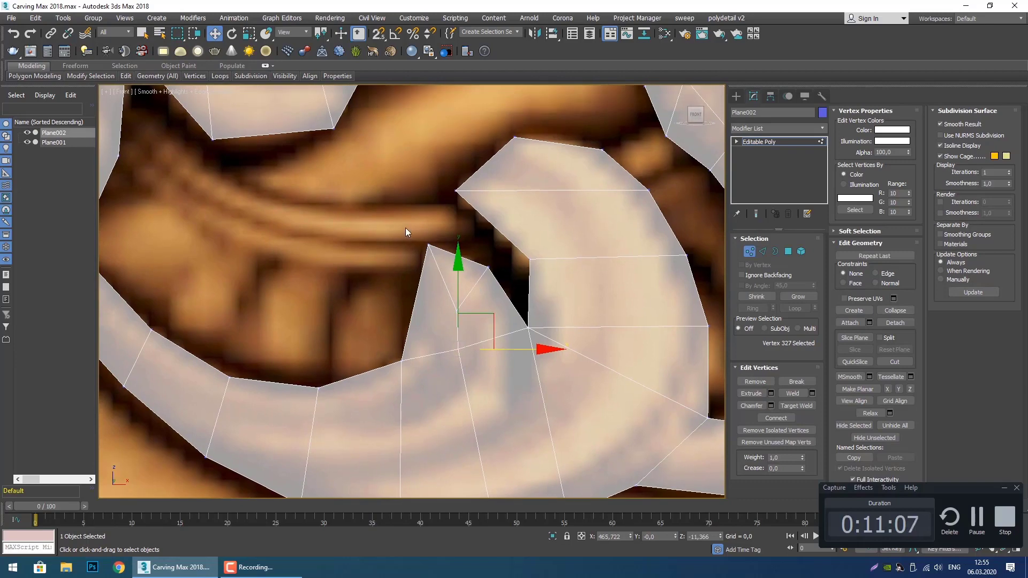
{"action": "left_click_drag", "start_coordinate": [406, 223], "coordinate": [449, 269]}
{"action": "middle_click_drag", "start_coordinate": [473, 308], "coordinate": [459, 354]}
{"action": "left_click", "coordinate": [413, 324]}
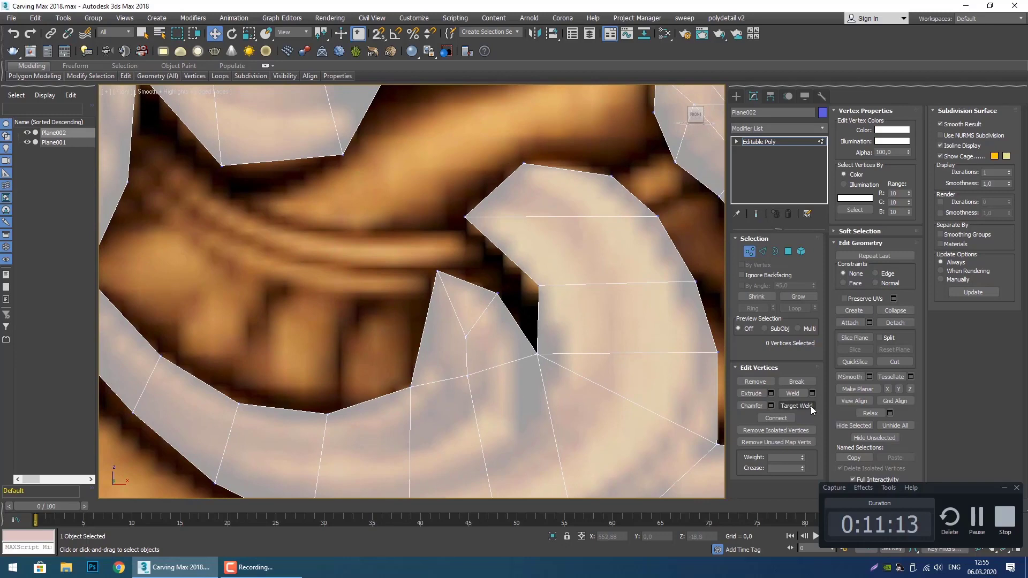
Cut an edge from the tip's inner vertex to its left outline.
{"action": "left_click", "coordinate": [891, 362]}
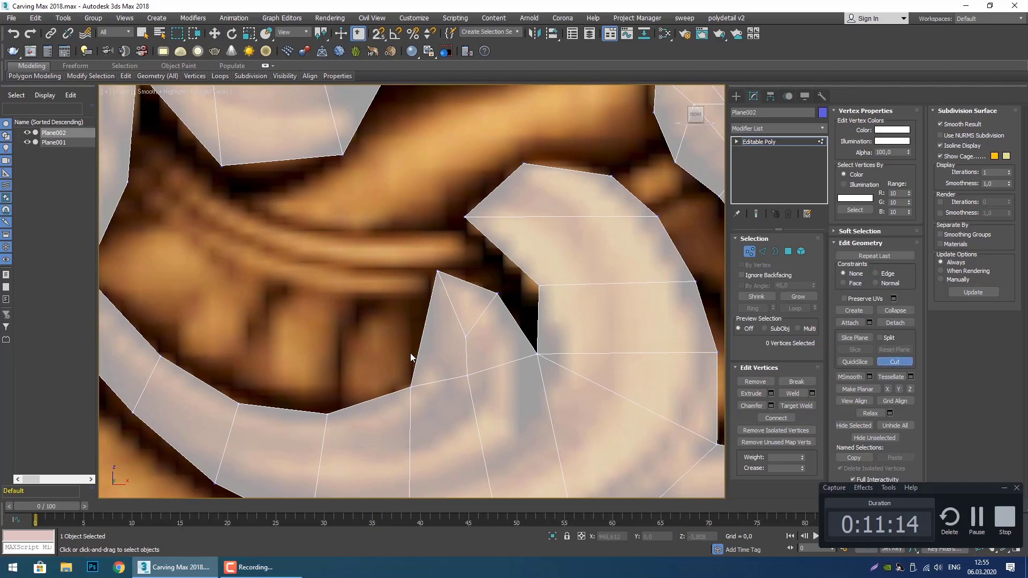
{"action": "left_click", "coordinate": [467, 337]}
{"action": "left_click", "coordinate": [424, 333]}
{"action": "right_click", "coordinate": [424, 333]}
{"action": "scroll", "coordinate": [473, 339], "scroll_direction": "up", "scroll_amount": 2}
Move the vertex on the pointed tip's left outline to the right.
{"action": "key", "text": "2"}
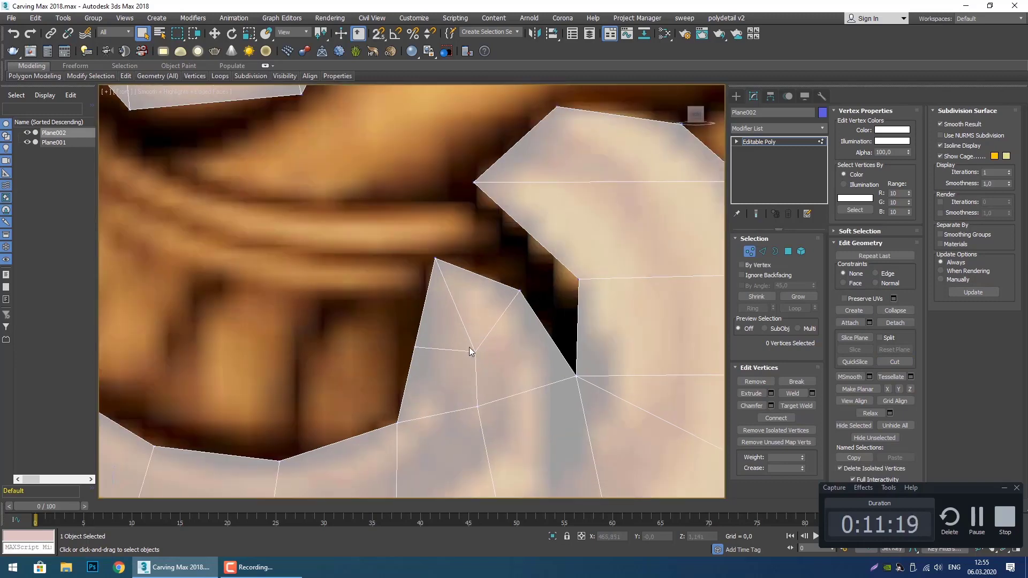
{"action": "left_click", "coordinate": [463, 323]}
{"action": "middle_click_drag", "start_coordinate": [507, 378], "coordinate": [482, 318]}
{"action": "scroll", "coordinate": [482, 318], "scroll_direction": "down", "scroll_amount": 2}
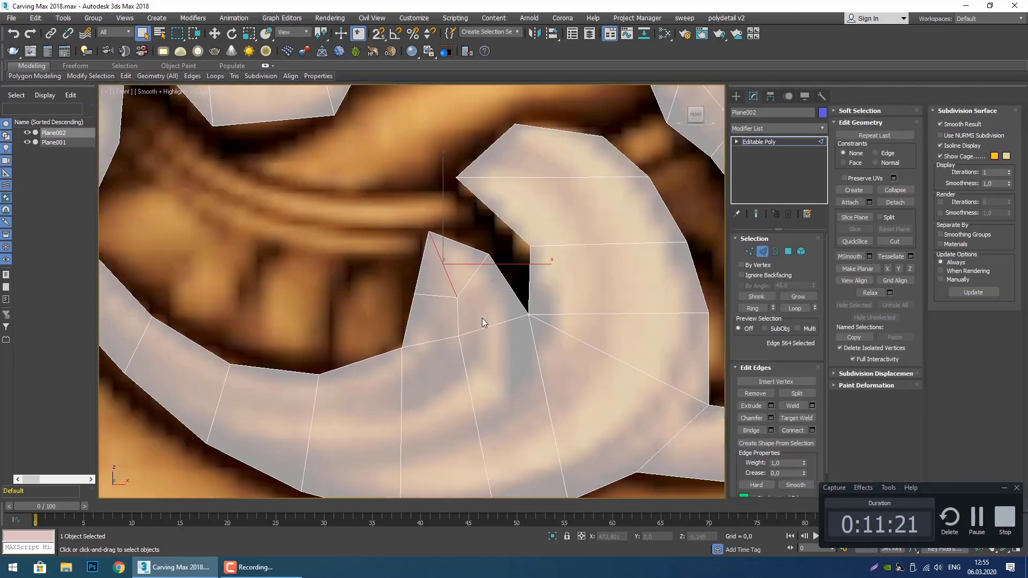
{"action": "middle_click_drag", "start_coordinate": [406, 303], "coordinate": [428, 322]}
{"action": "scroll", "coordinate": [428, 322], "scroll_direction": "up", "scroll_amount": 2}
{"action": "key", "text": "1"}
{"action": "left_click", "coordinate": [447, 310]}
{"action": "key", "text": "w"}
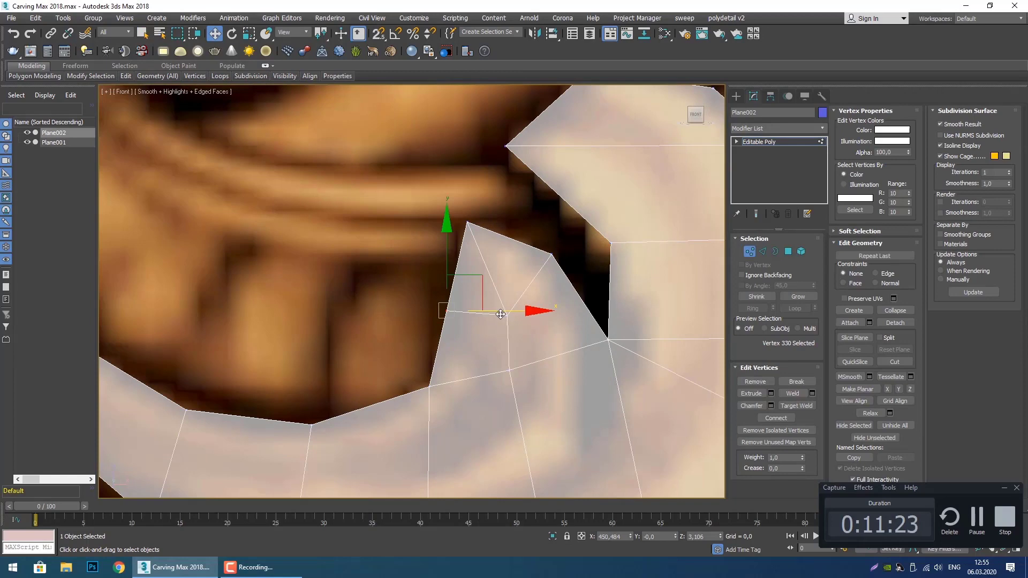
{"action": "left_click_drag", "start_coordinate": [501, 314], "coordinate": [519, 315]}
{"action": "left_click", "coordinate": [488, 363]}
{"action": "scroll", "coordinate": [490, 362], "scroll_direction": "down", "scroll_amount": 4}
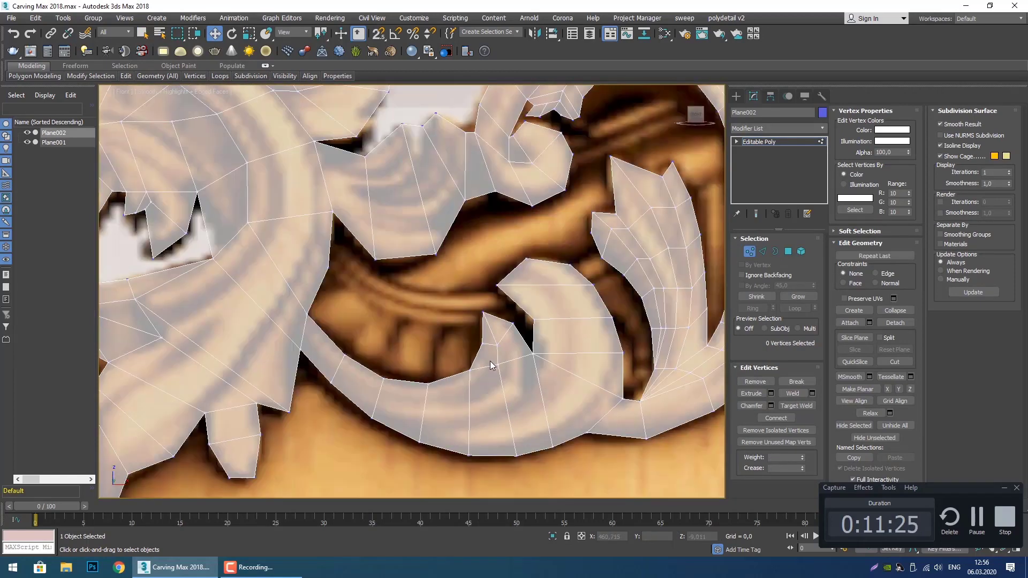
Nudge the middle vertex of the tip's base edge slightly right.
{"action": "scroll", "coordinate": [490, 362], "scroll_direction": "up", "scroll_amount": 3}
{"action": "left_click_drag", "start_coordinate": [493, 358], "coordinate": [544, 366]}
{"action": "middle_click_drag", "start_coordinate": [515, 413], "coordinate": [478, 331]}
{"action": "scroll", "coordinate": [478, 330], "scroll_direction": "down", "scroll_amount": 2}
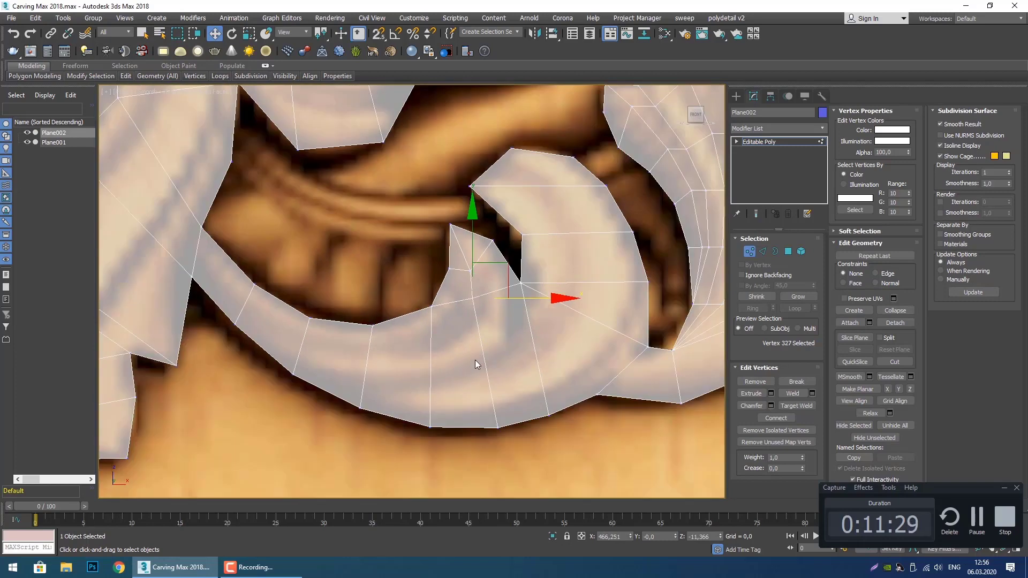
{"action": "middle_click_drag", "start_coordinate": [482, 420], "coordinate": [501, 420]}
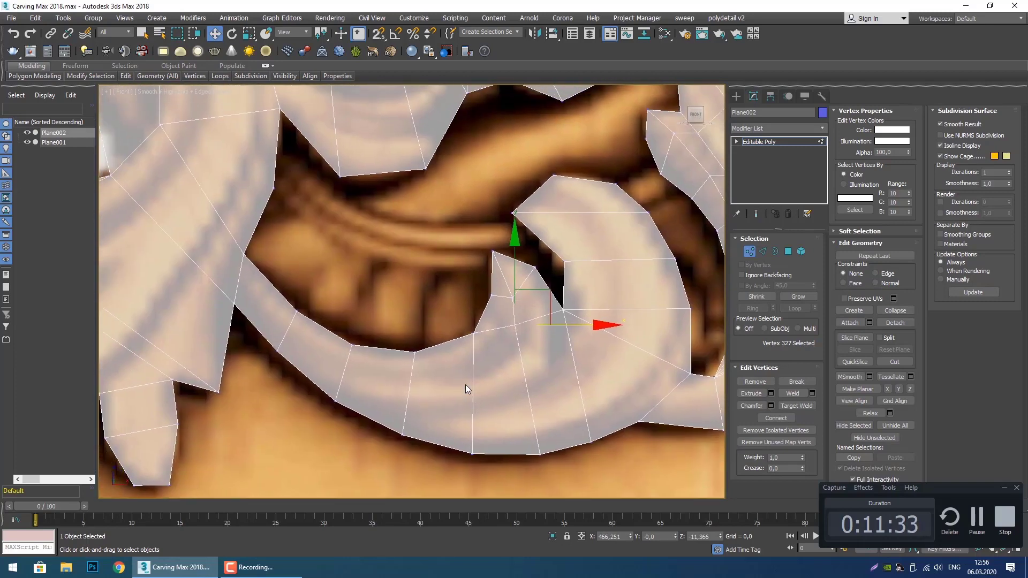
Cut a lengthwise line of edges along the lower band, from its narrow left part to just below the middle of the tip's base.
{"action": "left_click", "coordinate": [895, 362]}
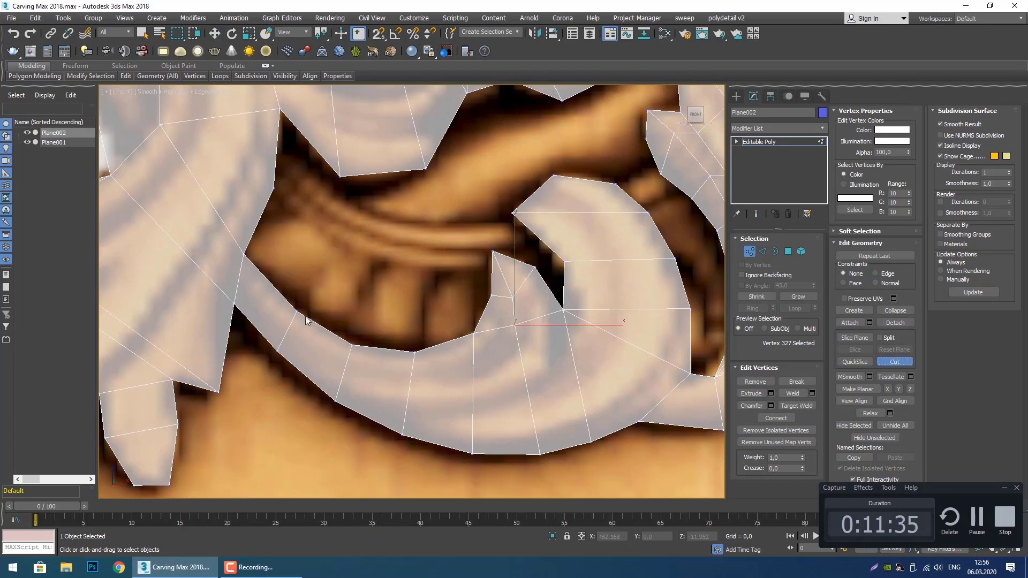
{"action": "left_click", "coordinate": [286, 340]}
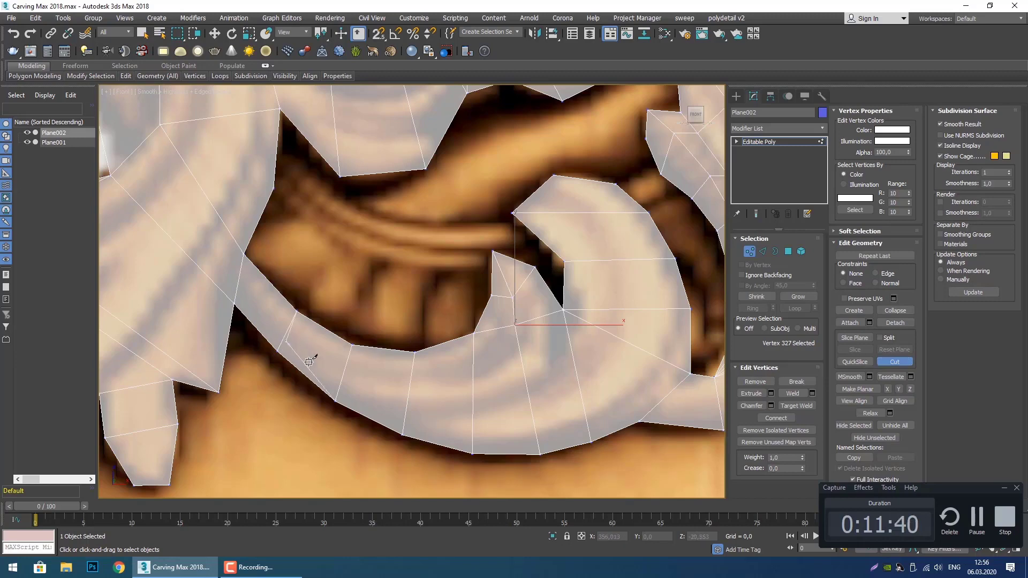
{"action": "left_click", "coordinate": [345, 371]}
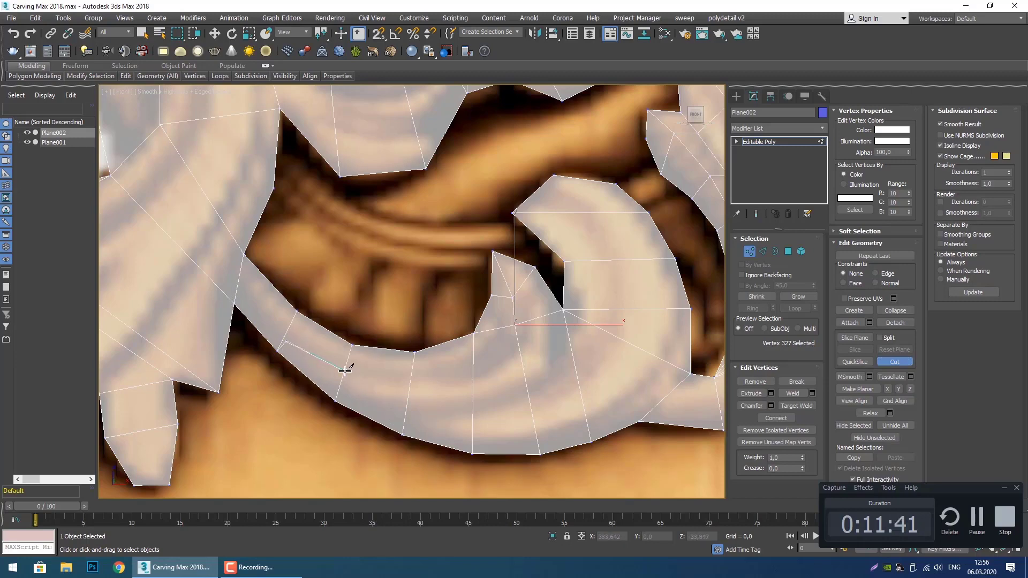
{"action": "left_click", "coordinate": [473, 368]}
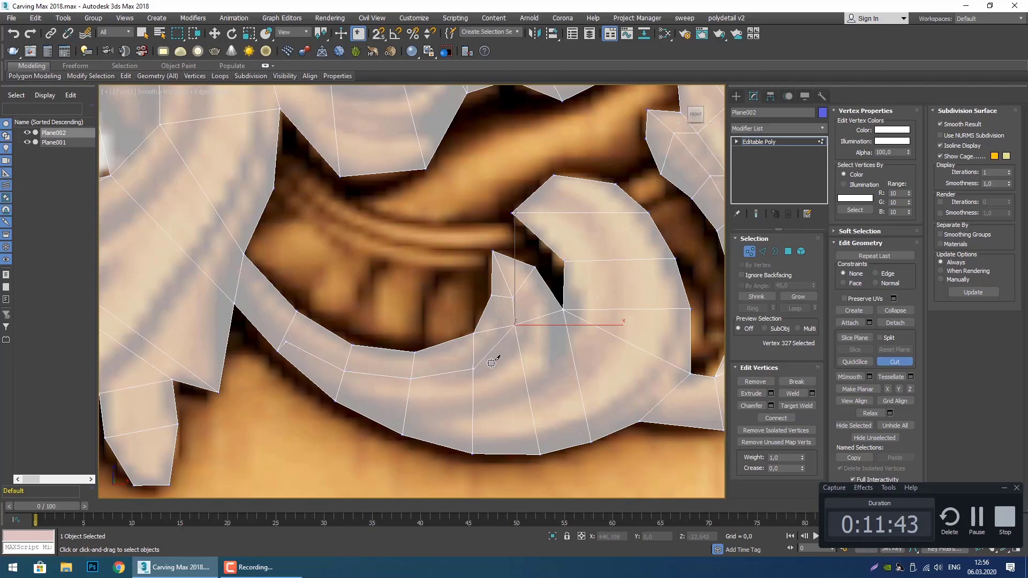
{"action": "left_click", "coordinate": [516, 335]}
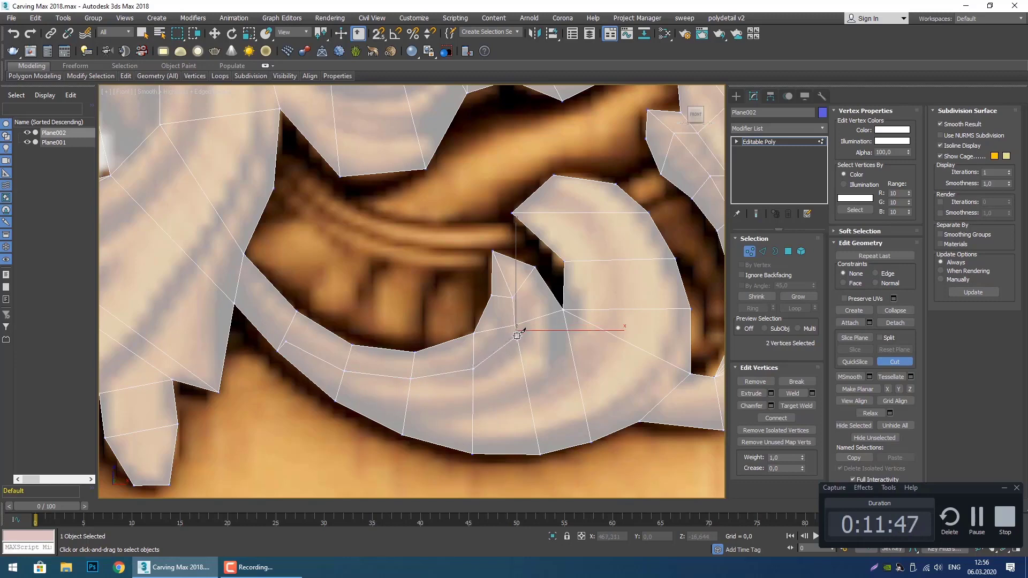
{"action": "scroll", "coordinate": [530, 355], "scroll_direction": "up", "scroll_amount": 2}
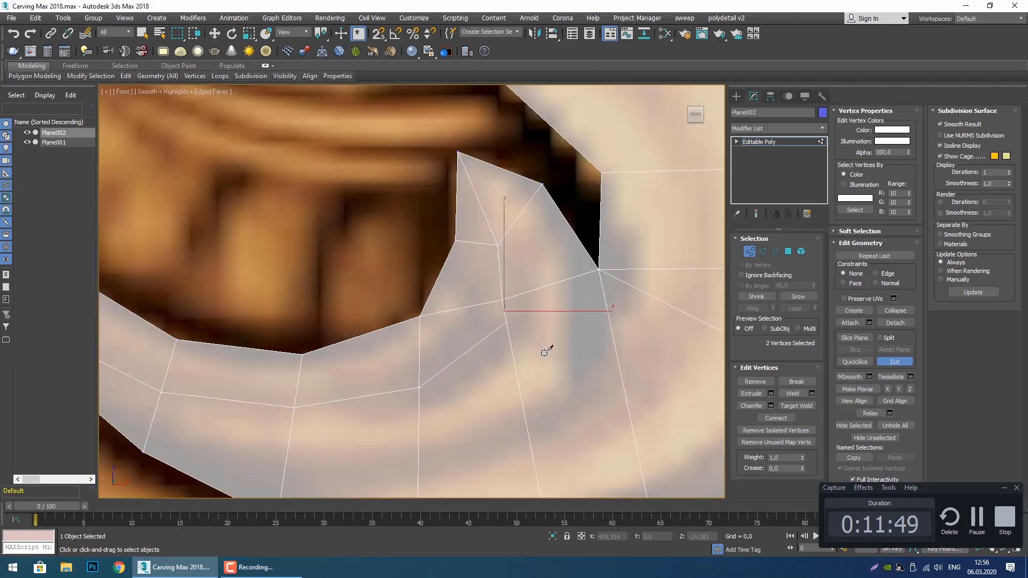
{"action": "scroll", "coordinate": [542, 352], "scroll_direction": "down", "scroll_amount": 3}
{"action": "key", "text": "q"}
Move the new line's end vertex below the tip's base left and down.
{"action": "scroll", "coordinate": [542, 352], "scroll_direction": "up", "scroll_amount": 3}
{"action": "left_click", "coordinate": [519, 325]}
{"action": "key", "text": "w"}
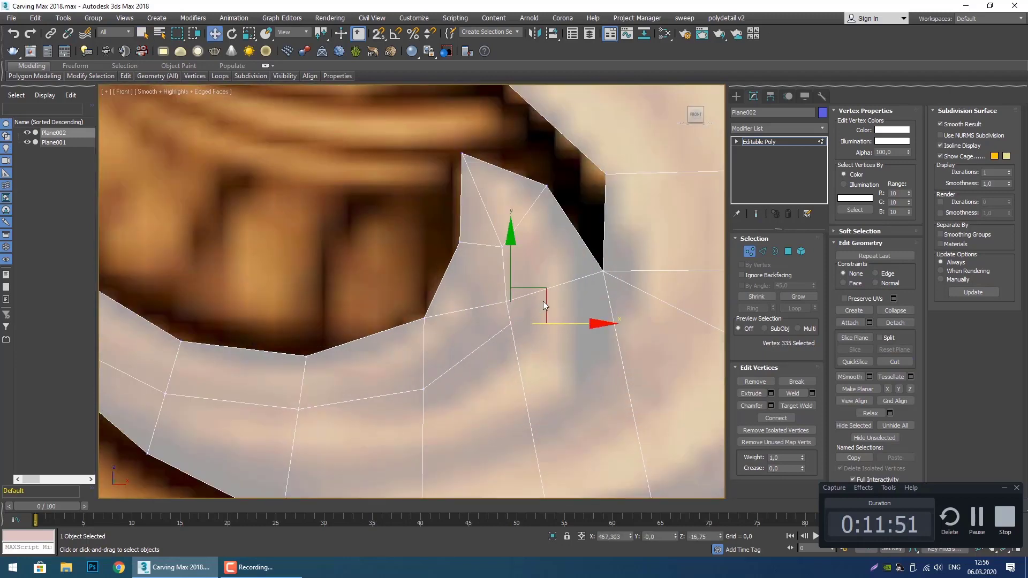
{"action": "left_click_drag", "start_coordinate": [546, 296], "coordinate": [503, 317]}
{"action": "left_click_drag", "start_coordinate": [487, 227], "coordinate": [487, 227]}
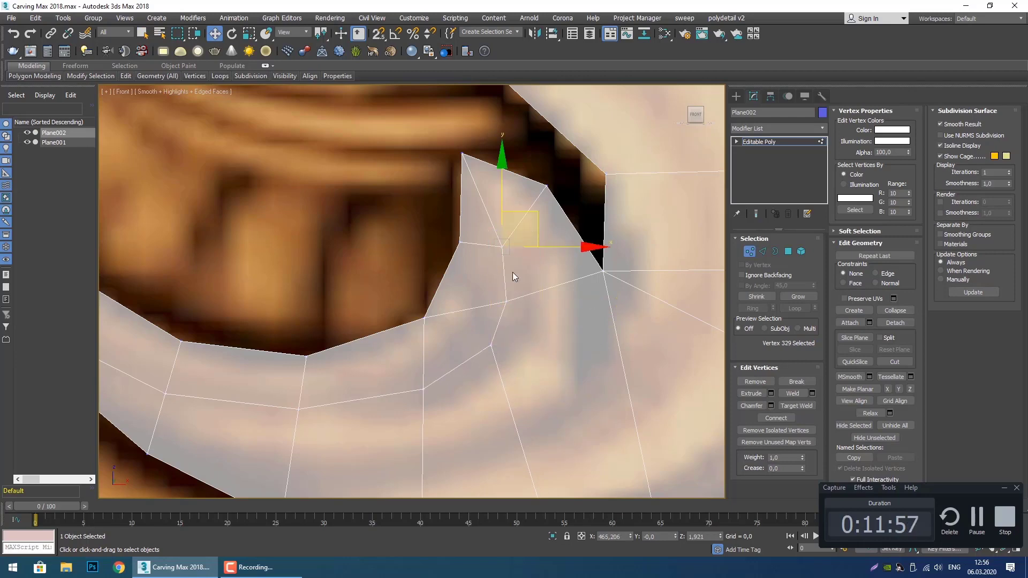
{"action": "scroll", "coordinate": [510, 303], "scroll_direction": "down", "scroll_amount": 3}
{"action": "scroll", "coordinate": [465, 345], "scroll_direction": "up", "scroll_amount": 3}
{"action": "left_click", "coordinate": [469, 344]}
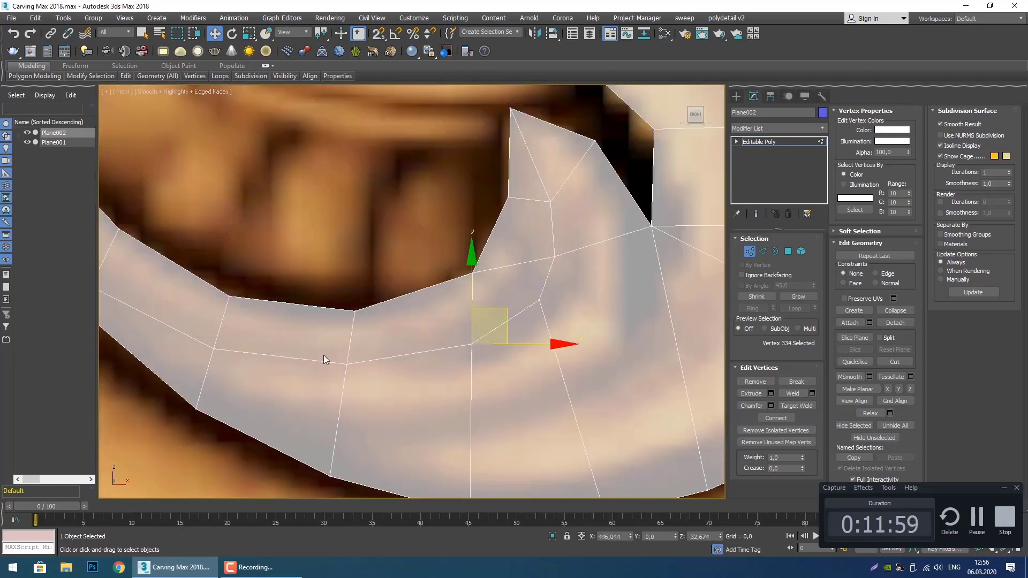
Cut an edge from the new line's left end vertex to the lower corner where the band meets the large leaf.
{"action": "middle_click_drag", "start_coordinate": [322, 357], "coordinate": [379, 365]}
{"action": "scroll", "coordinate": [379, 366], "scroll_direction": "down", "scroll_amount": 2}
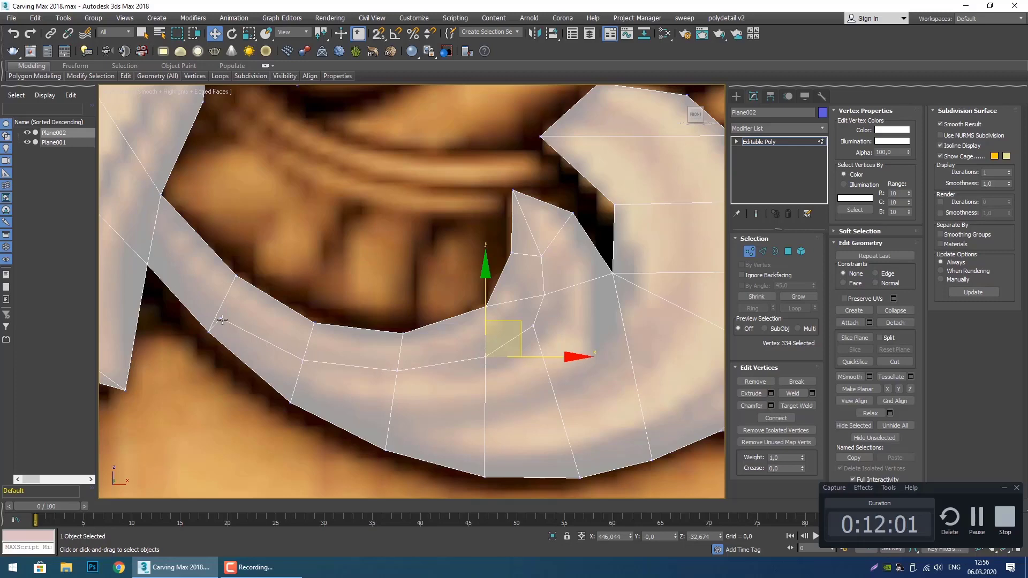
{"action": "scroll", "coordinate": [221, 324], "scroll_direction": "up", "scroll_amount": 5}
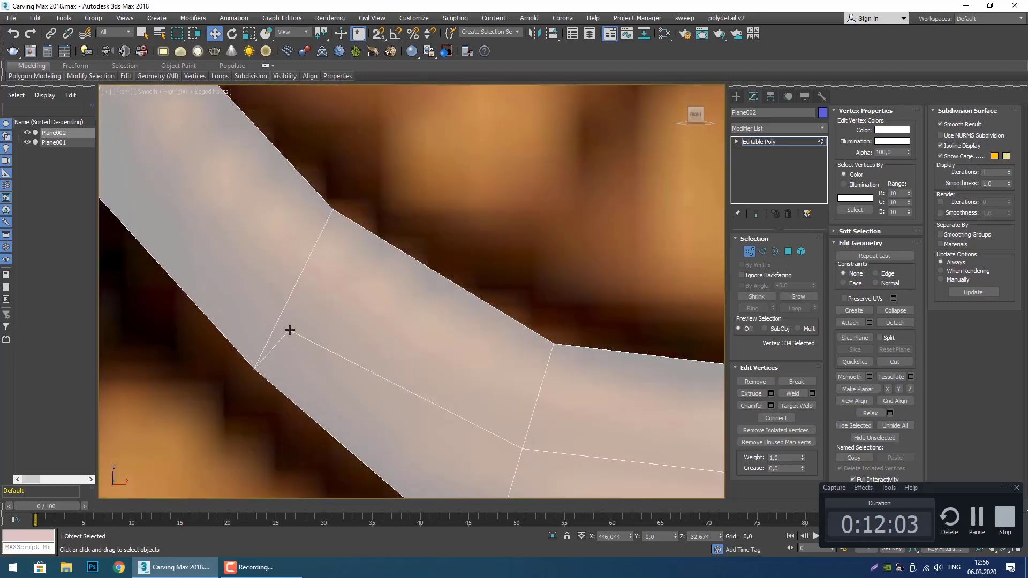
{"action": "left_click", "coordinate": [290, 330]}
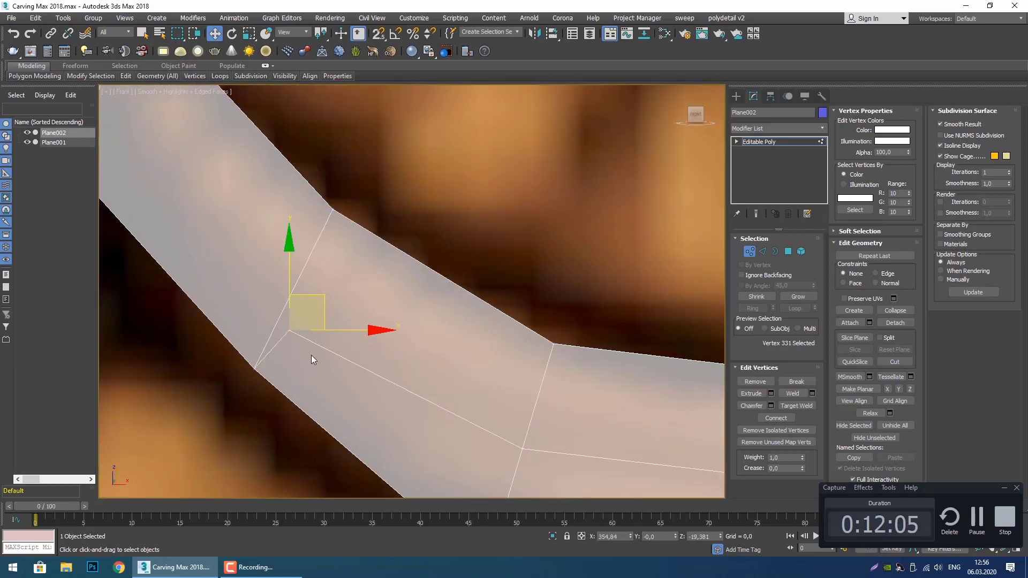
{"action": "scroll", "coordinate": [312, 355], "scroll_direction": "down", "scroll_amount": 2}
{"action": "middle_click_drag", "start_coordinate": [312, 356], "coordinate": [402, 359]}
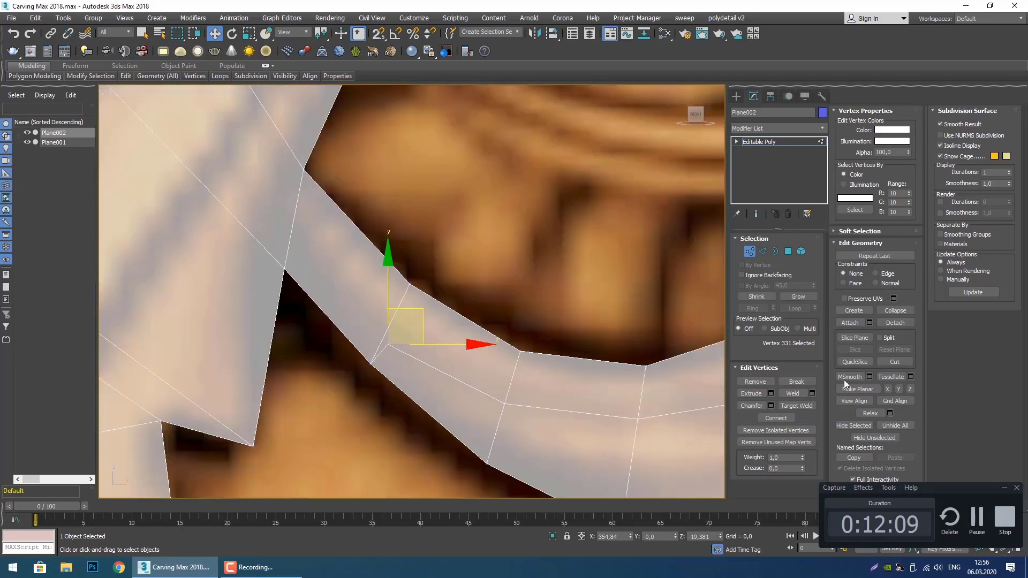
{"action": "left_click", "coordinate": [897, 361]}
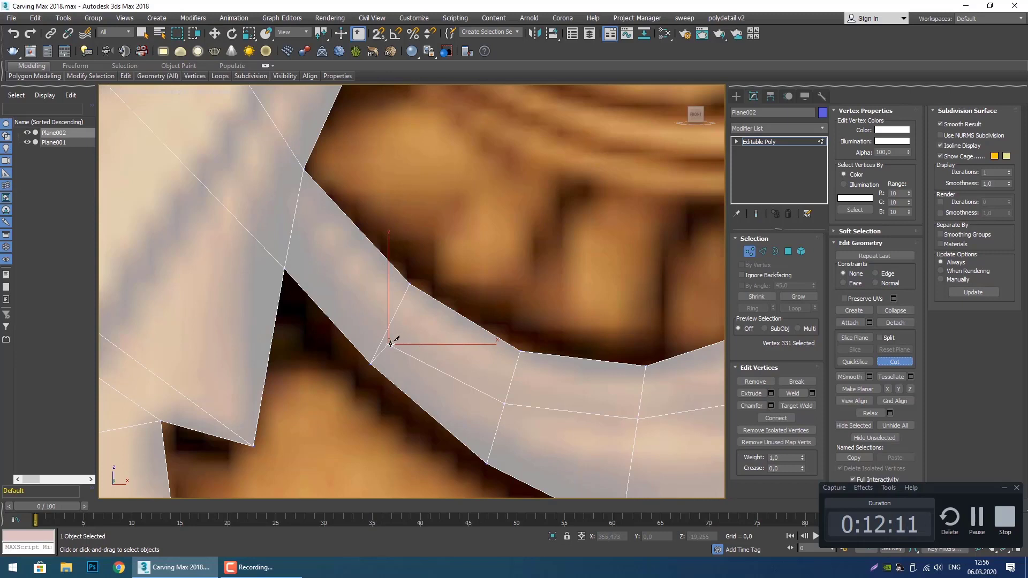
{"action": "left_click", "coordinate": [284, 271]}
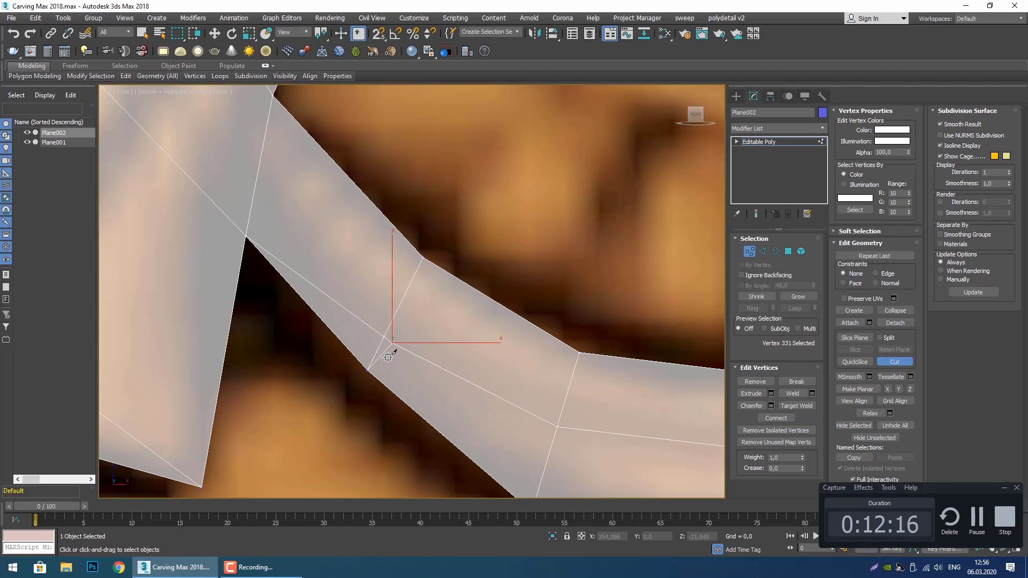
{"action": "scroll", "coordinate": [386, 348], "scroll_direction": "up", "scroll_amount": 2}
{"action": "right_click", "coordinate": [394, 353]}
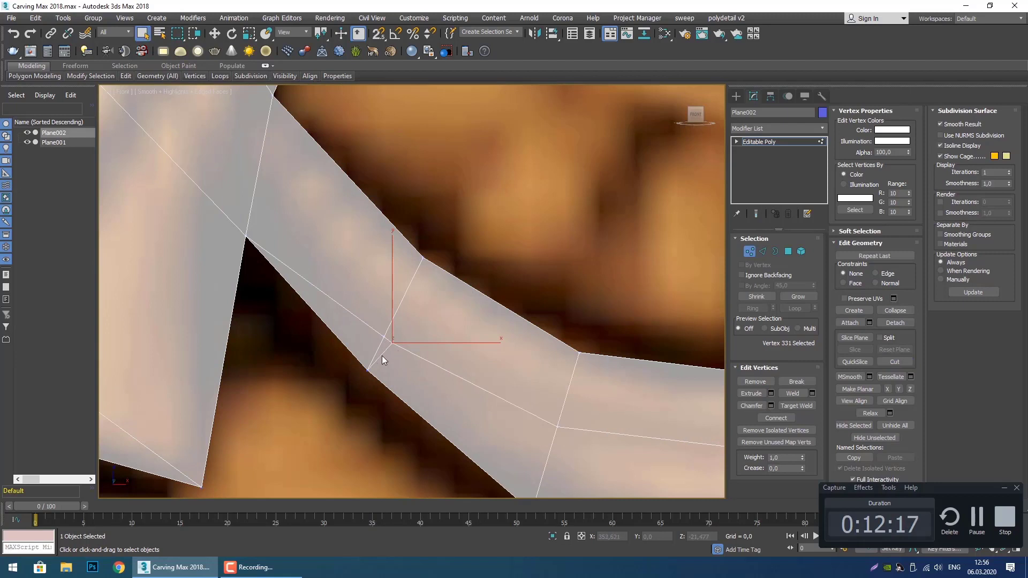
Target Weld the stray left end vertex of the new line onto the adjacent vertex on the band's cross edge.
{"action": "left_click", "coordinate": [798, 406]}
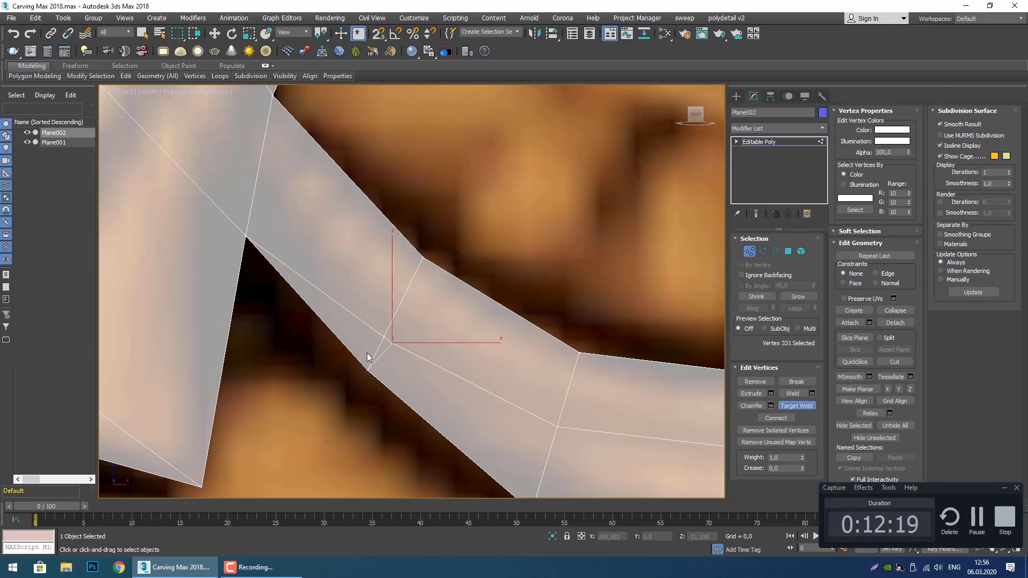
{"action": "left_click", "coordinate": [381, 334]}
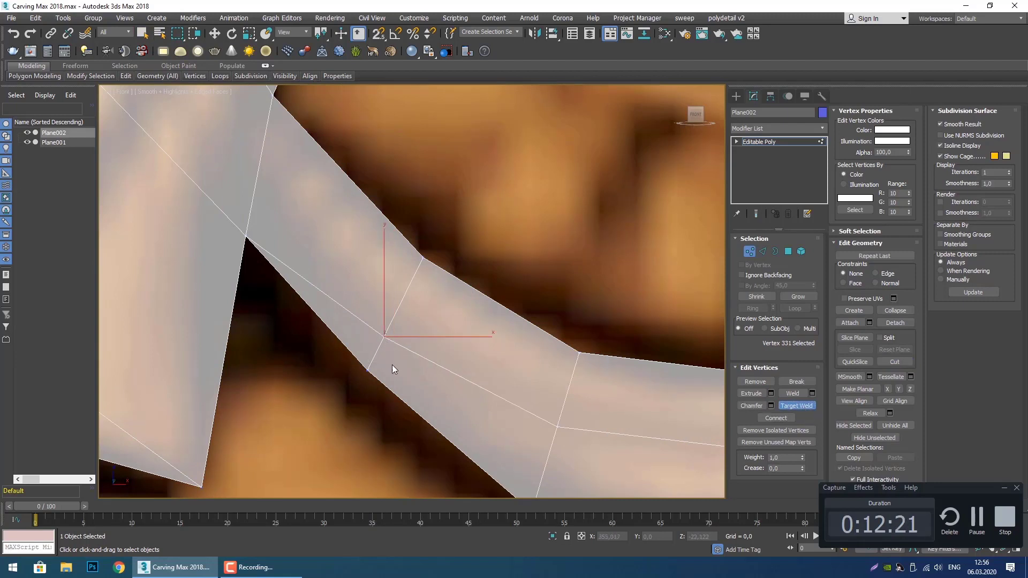
{"action": "scroll", "coordinate": [377, 377], "scroll_direction": "down", "scroll_amount": 5}
{"action": "middle_click_drag", "start_coordinate": [447, 372], "coordinate": [426, 365]}
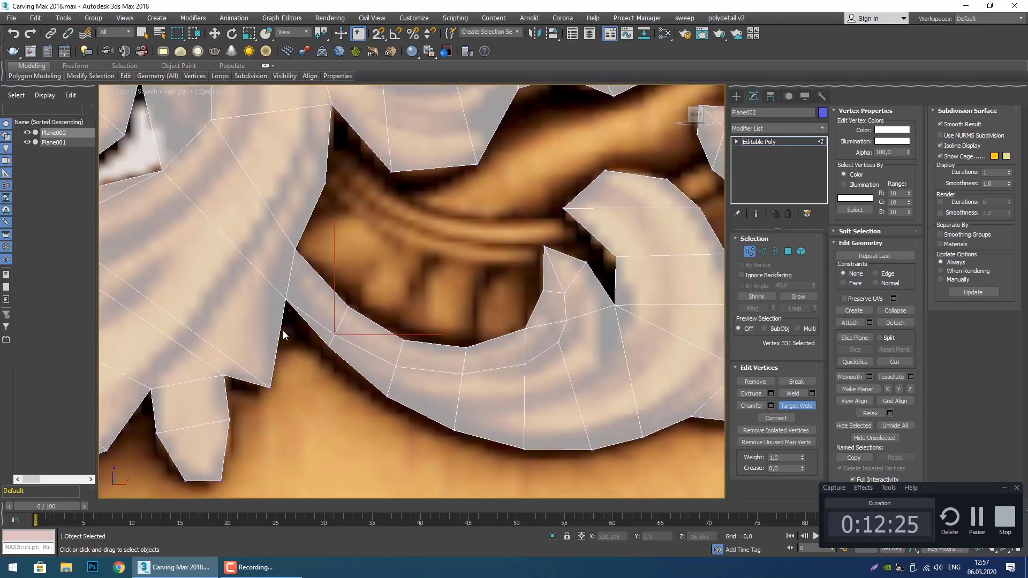
Move the lower corner vertex where the band meets the large leaf up and slightly left.
{"action": "scroll", "coordinate": [316, 373], "scroll_direction": "up", "scroll_amount": 4}
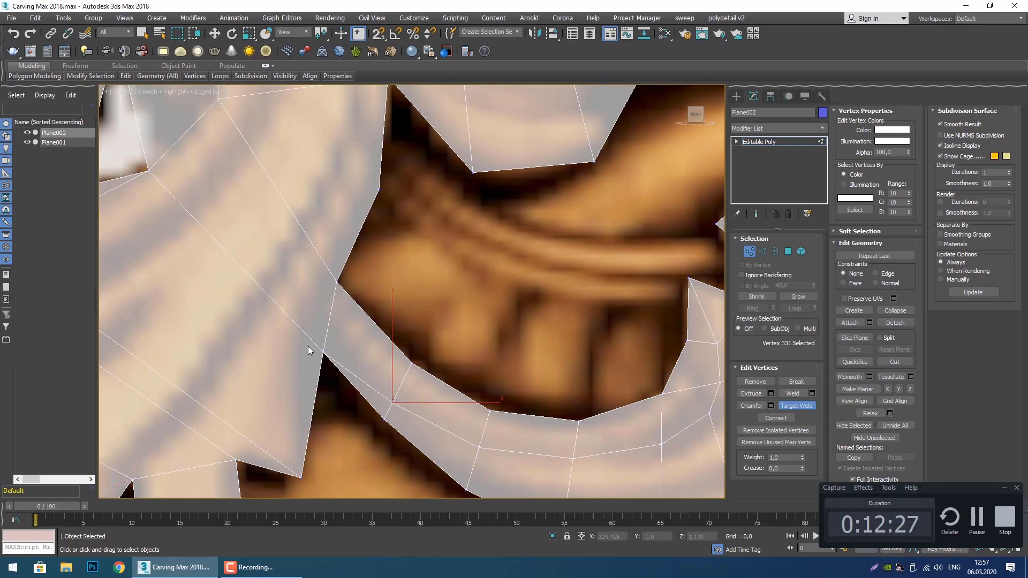
{"action": "key", "text": "w"}
{"action": "left_click", "coordinate": [323, 351]}
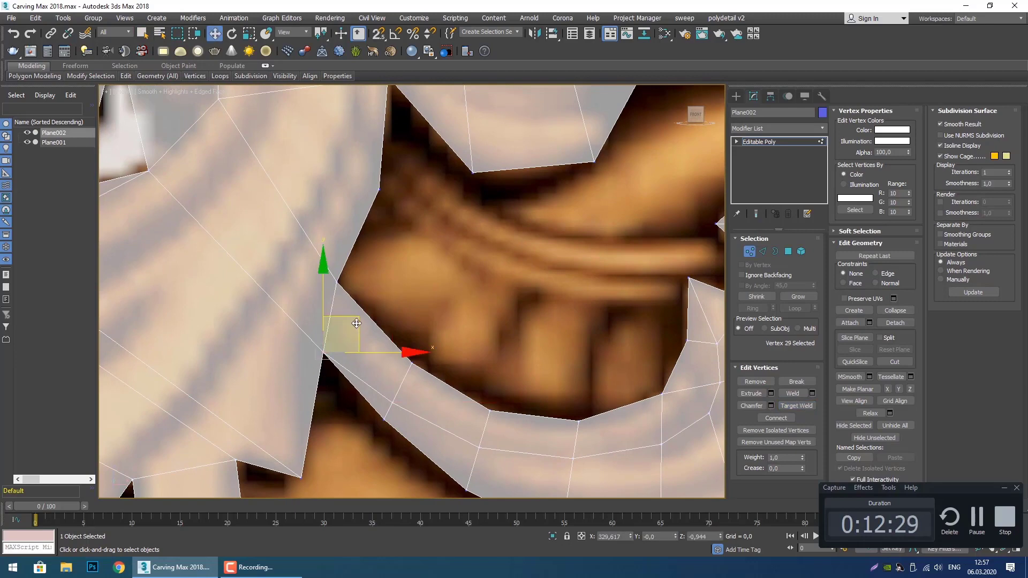
{"action": "left_click", "coordinate": [326, 412]}
{"action": "scroll", "coordinate": [326, 413], "scroll_direction": "down", "scroll_amount": 5}
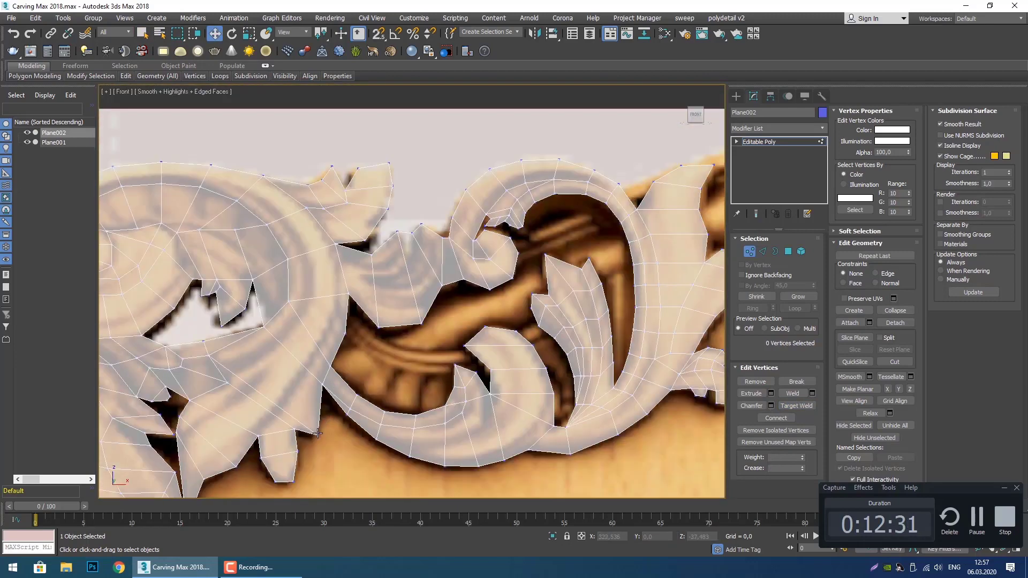
{"action": "scroll", "coordinate": [318, 440], "scroll_direction": "up", "scroll_amount": 4}
{"action": "scroll", "coordinate": [326, 433], "scroll_direction": "down", "scroll_amount": 5}
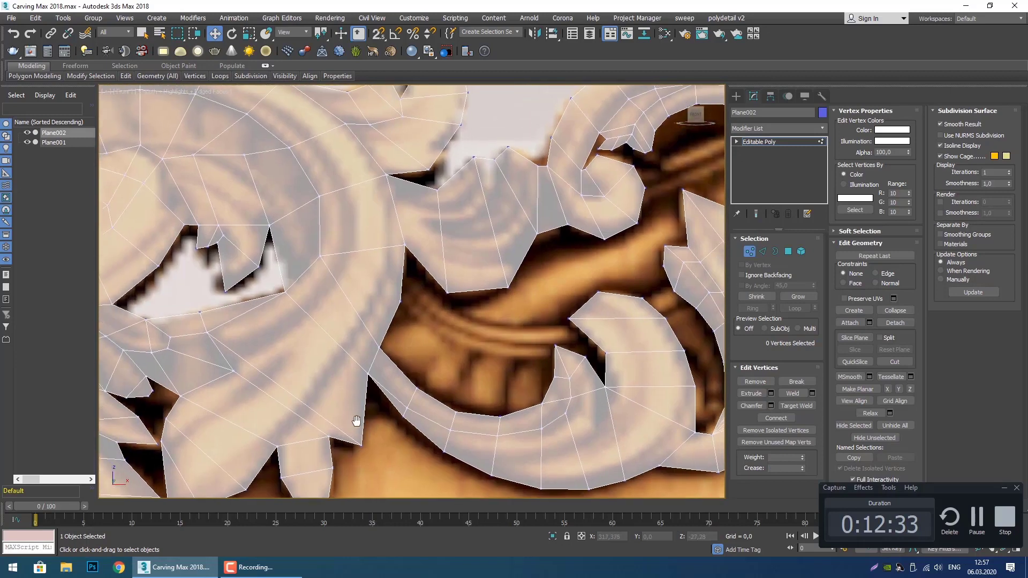
{"action": "scroll", "coordinate": [358, 430], "scroll_direction": "up", "scroll_amount": 6}
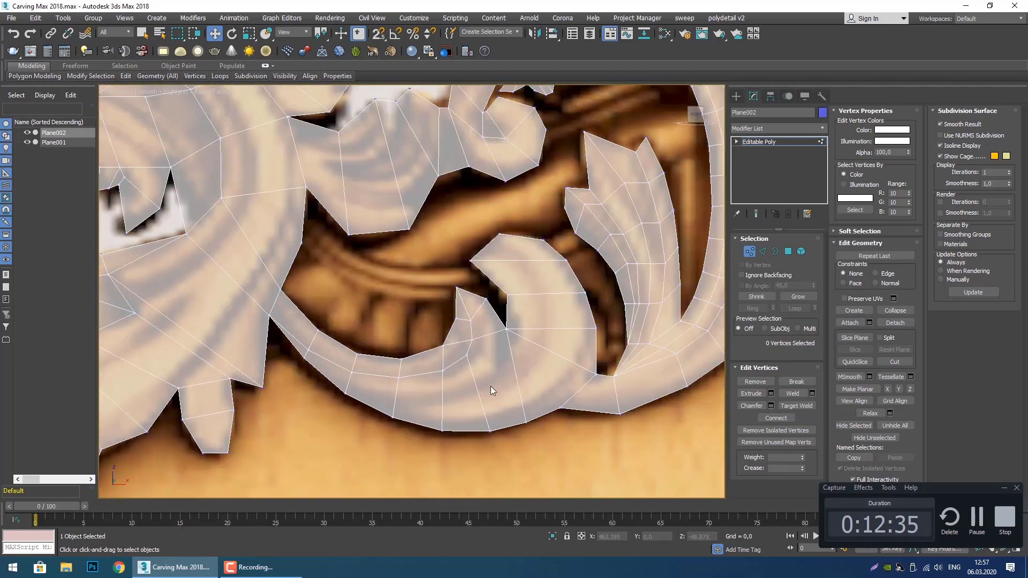
Cut a lengthwise edge line from the band's lower outline across its cross edges to the notch between the pointed tip and the curl.
{"action": "middle_click_drag", "start_coordinate": [490, 387], "coordinate": [485, 376]}
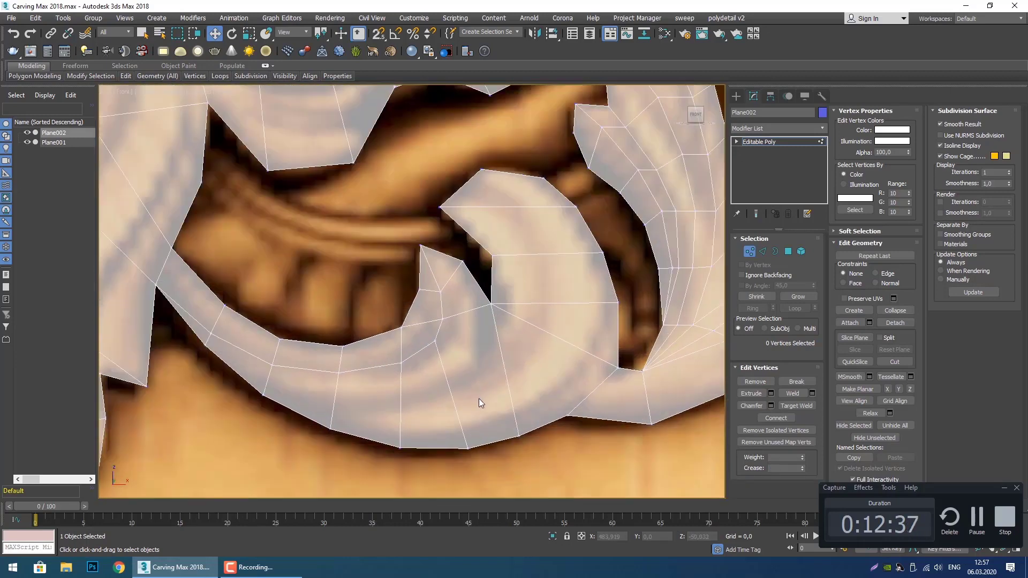
{"action": "middle_click_drag", "start_coordinate": [449, 416], "coordinate": [441, 411]}
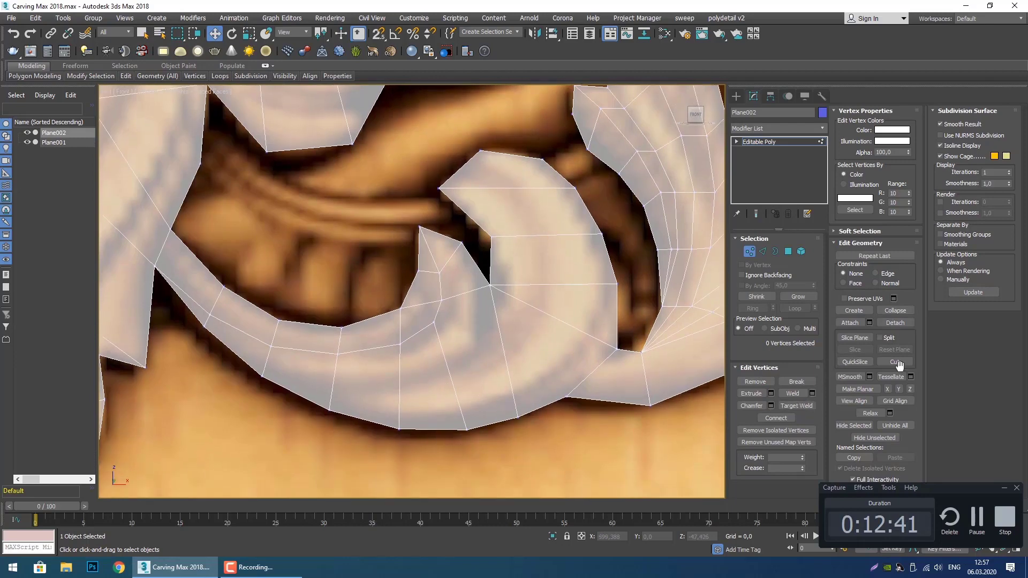
{"action": "left_click", "coordinate": [880, 363]}
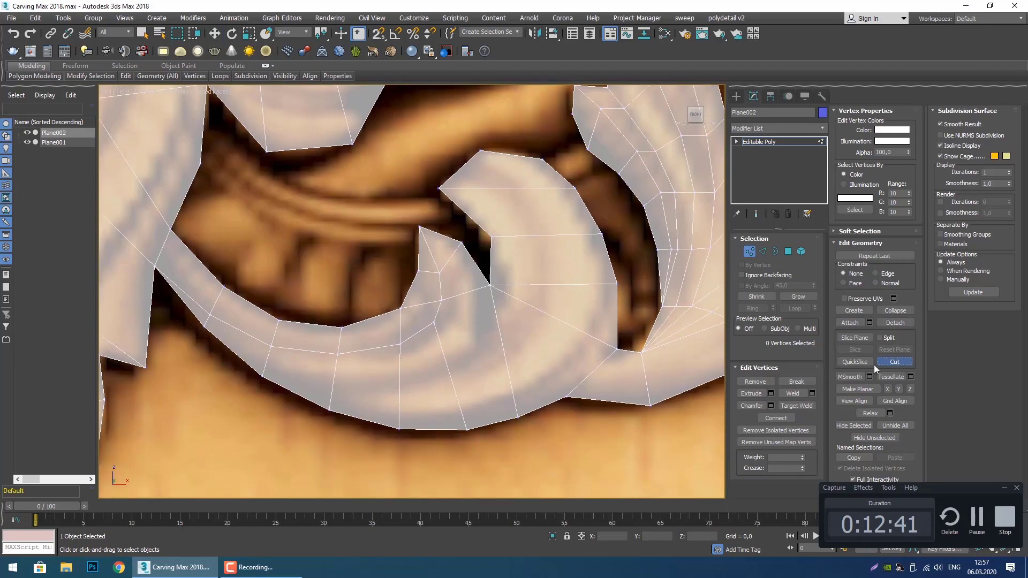
{"action": "left_click", "coordinate": [262, 377]}
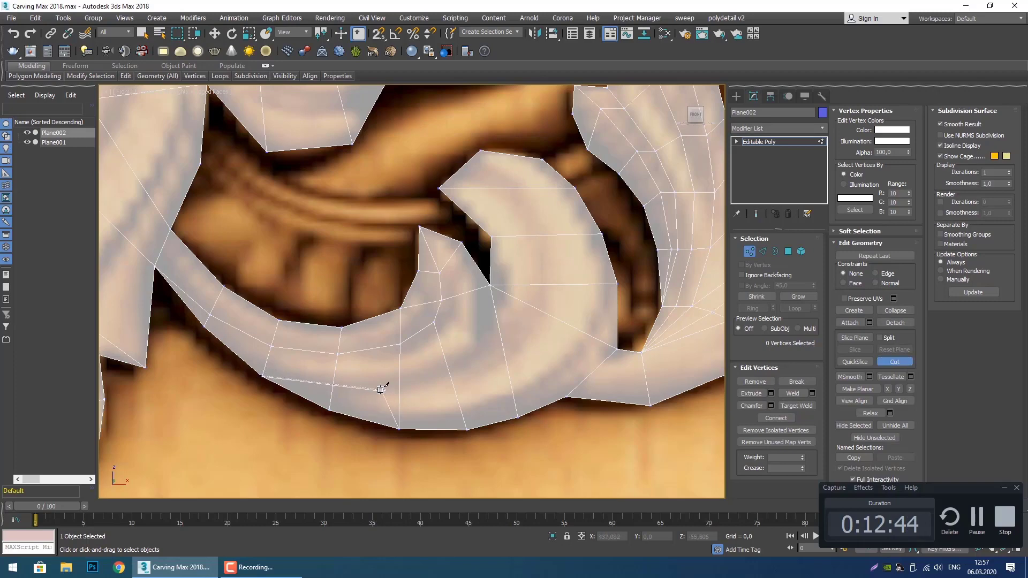
{"action": "left_click", "coordinate": [331, 388]}
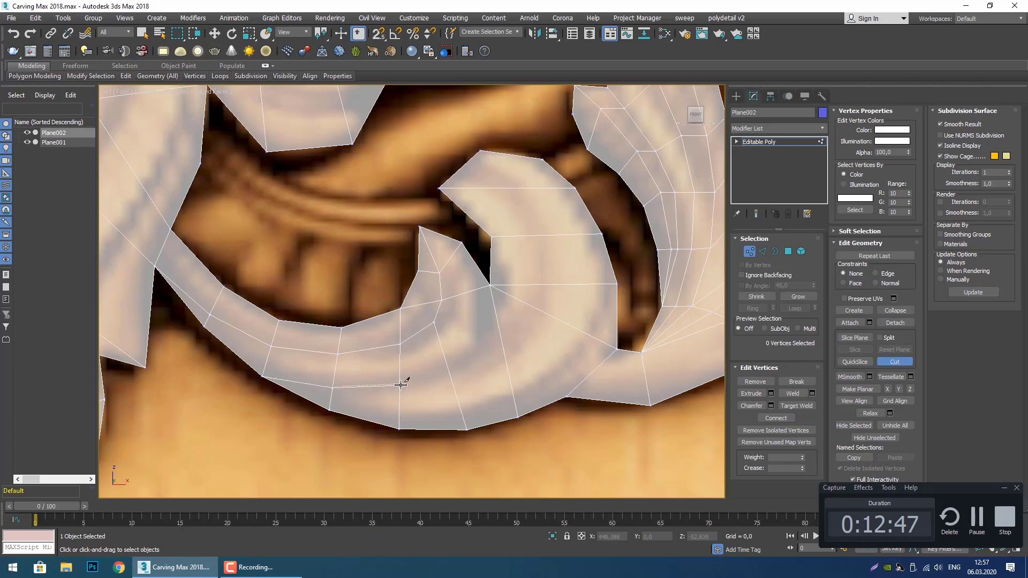
{"action": "left_click", "coordinate": [400, 384]}
{"action": "left_click", "coordinate": [447, 368]}
{"action": "left_click", "coordinate": [480, 347]}
{"action": "left_click", "coordinate": [489, 286]}
{"action": "right_click", "coordinate": [525, 361]}
{"action": "right_click", "coordinate": [524, 362]}
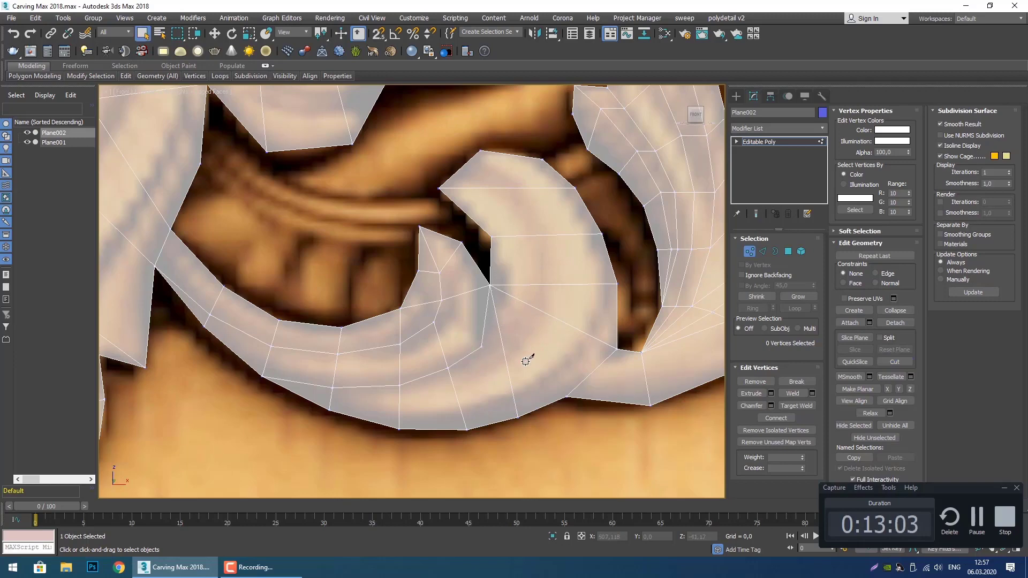
Move the new line's bend vertex below the notch slightly up and right.
{"action": "left_click", "coordinate": [481, 347]}
{"action": "key", "text": "w"}
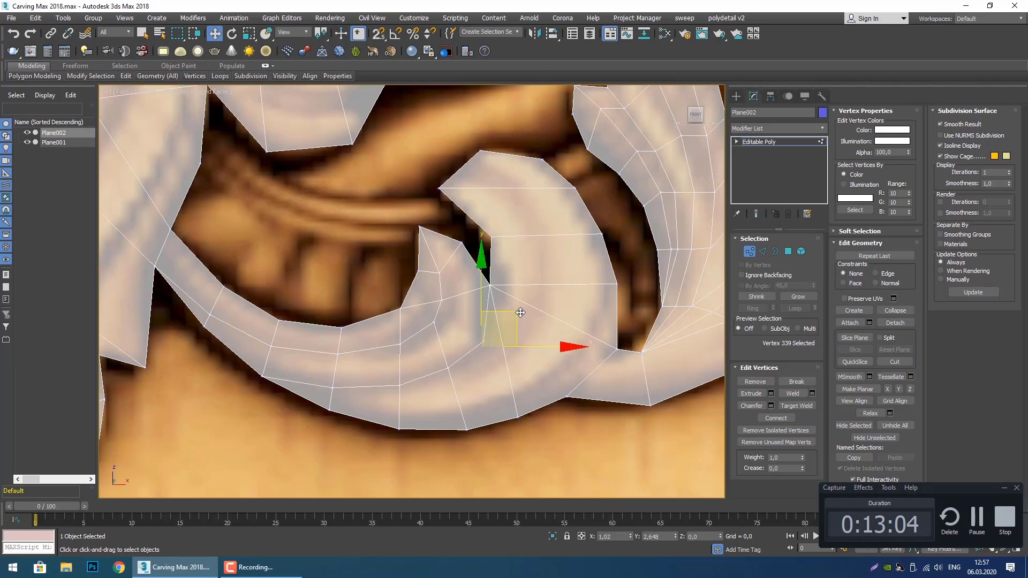
{"action": "left_click_drag", "start_coordinate": [520, 325], "coordinate": [523, 321]}
{"action": "left_click", "coordinate": [538, 351]}
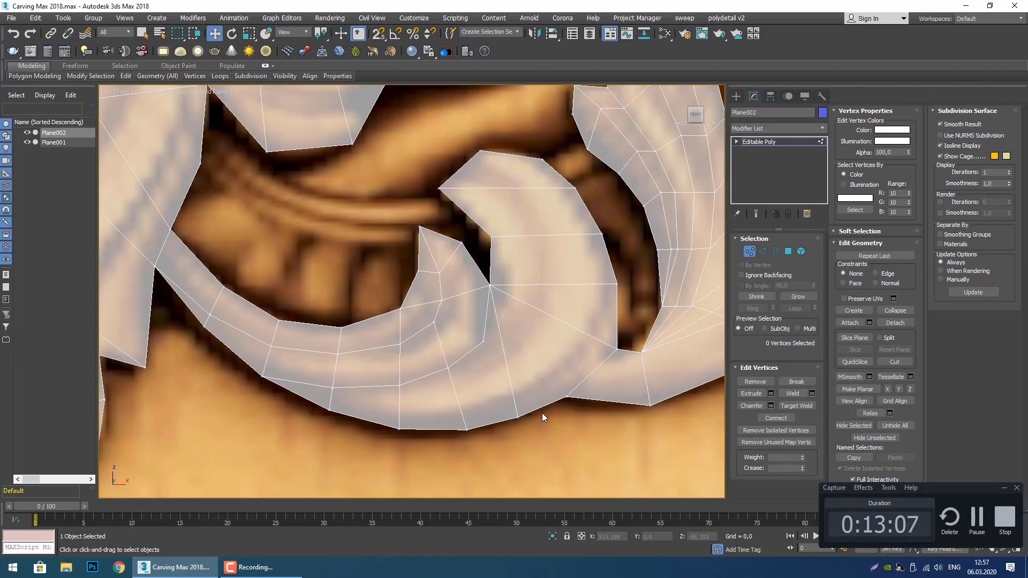
{"action": "left_click", "coordinate": [895, 362]}
{"action": "left_click", "coordinate": [519, 418]}
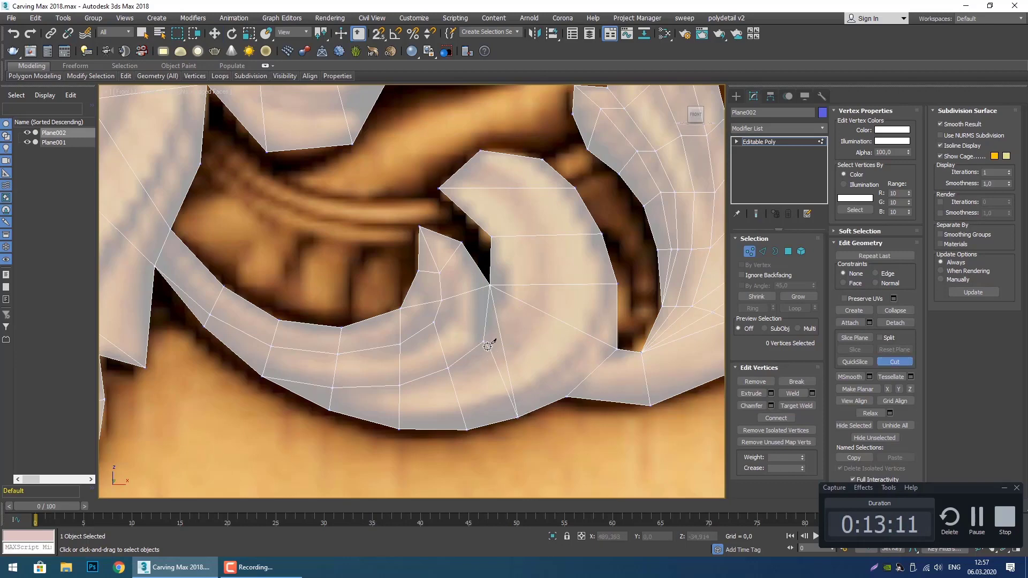
{"action": "left_click", "coordinate": [484, 342]}
{"action": "right_click", "coordinate": [484, 342]}
{"action": "right_click", "coordinate": [484, 340]}
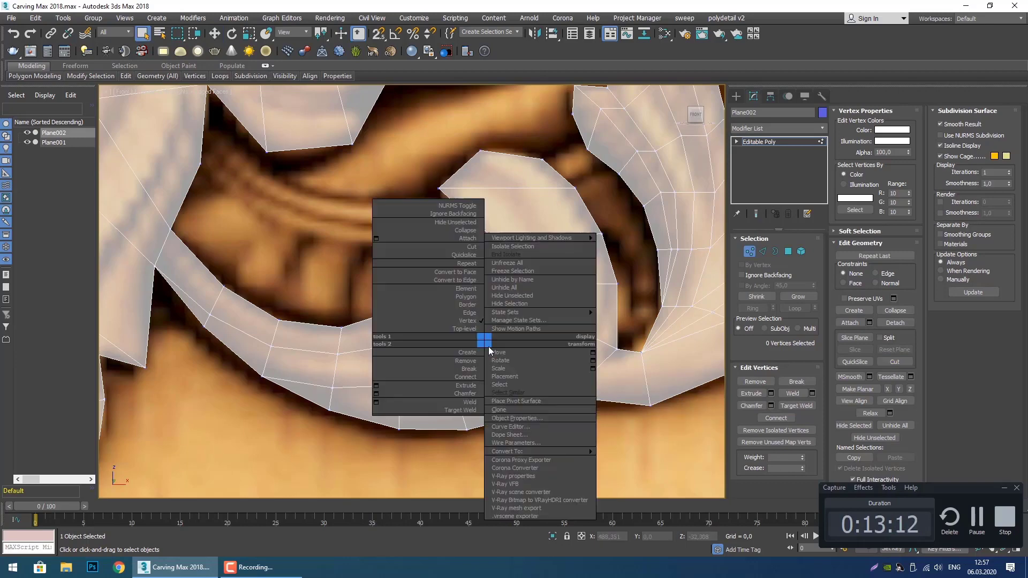
{"action": "left_click", "coordinate": [670, 398]}
{"action": "scroll", "coordinate": [510, 377], "scroll_direction": "up", "scroll_amount": 5}
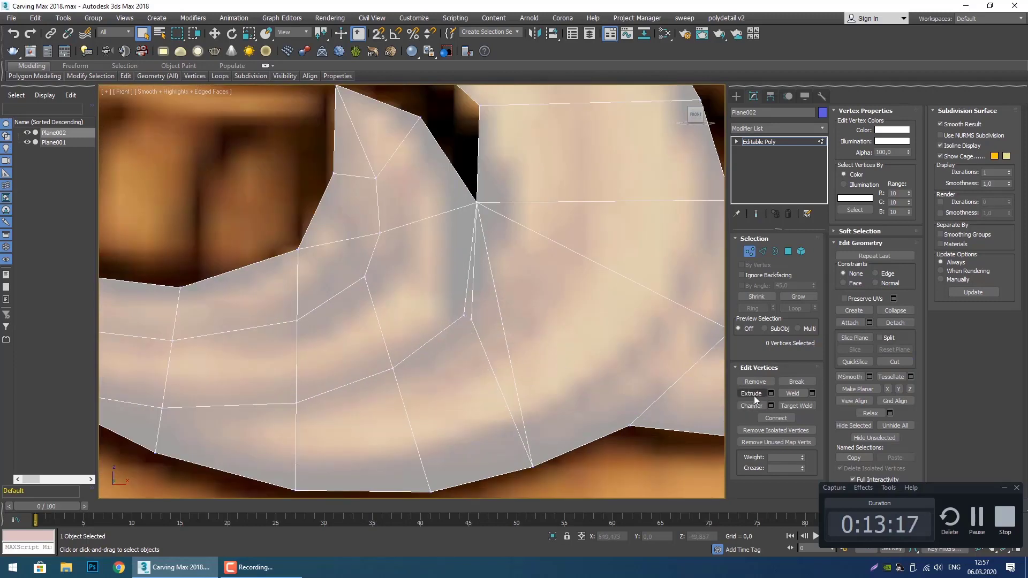
{"action": "left_click", "coordinate": [798, 406]}
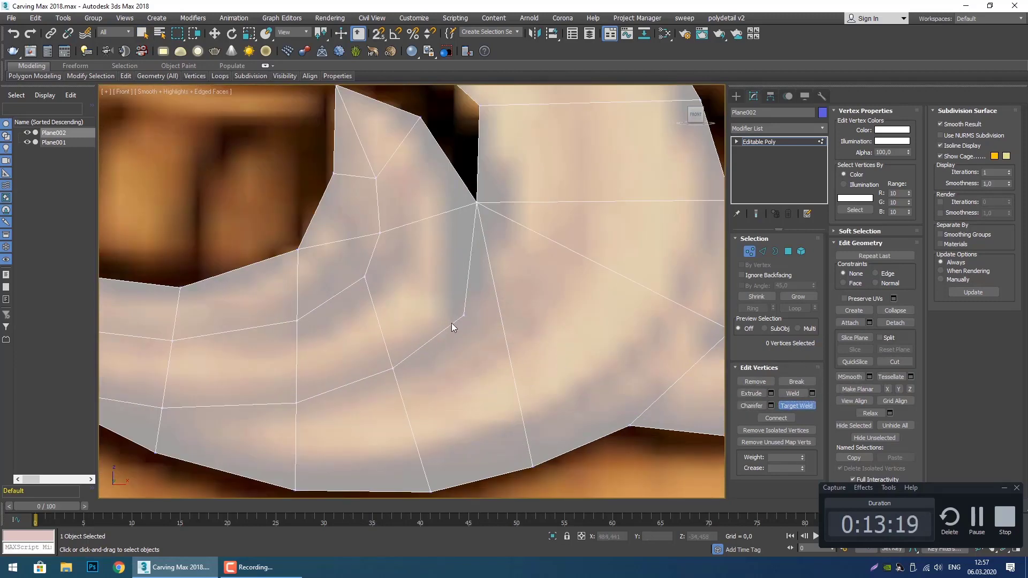
Cut an edge from the lower outline vertex of the band to the bend vertex below the notch.
{"action": "left_click", "coordinate": [894, 362]}
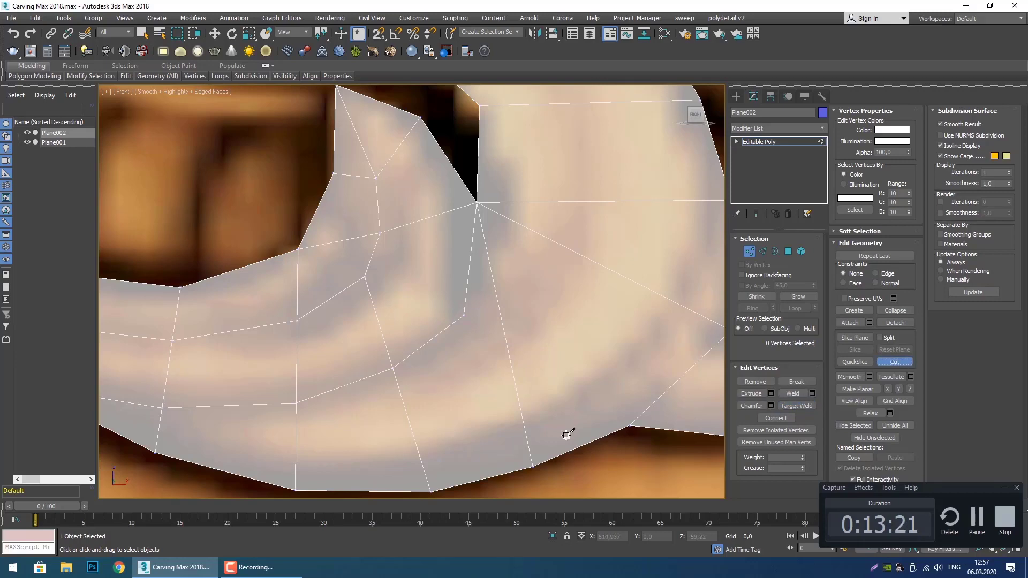
{"action": "left_click", "coordinate": [531, 466]}
{"action": "left_click", "coordinate": [466, 316]}
{"action": "scroll", "coordinate": [527, 375], "scroll_direction": "down", "scroll_amount": 2}
{"action": "scroll", "coordinate": [528, 412], "scroll_direction": "up", "scroll_amount": 2}
{"action": "key", "text": "q"}
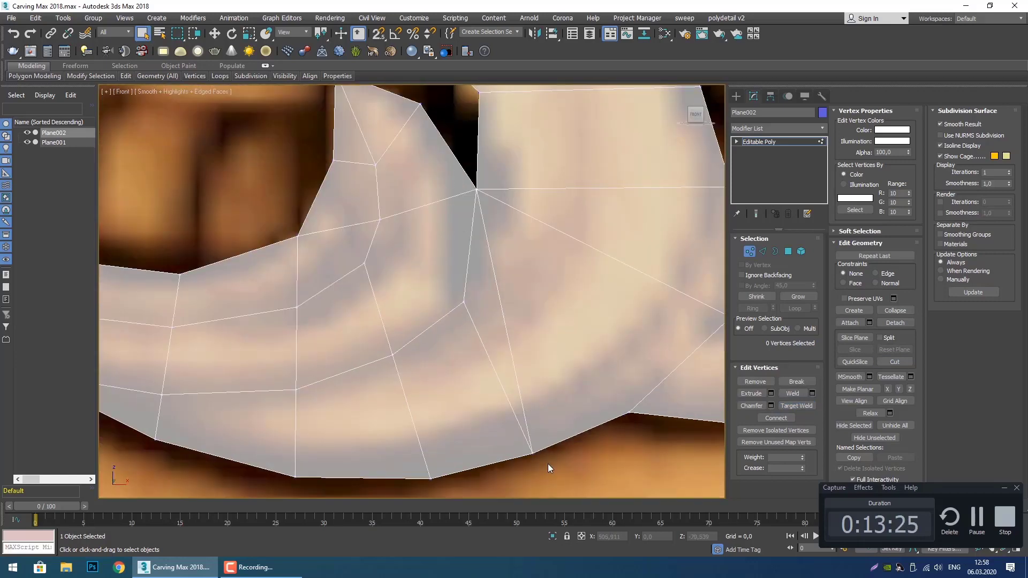
Remove the old edge running from the notch straight down to the band's lower outline vertex.
{"action": "left_click", "coordinate": [534, 450]}
{"action": "middle_click_drag", "start_coordinate": [569, 440], "coordinate": [558, 429]}
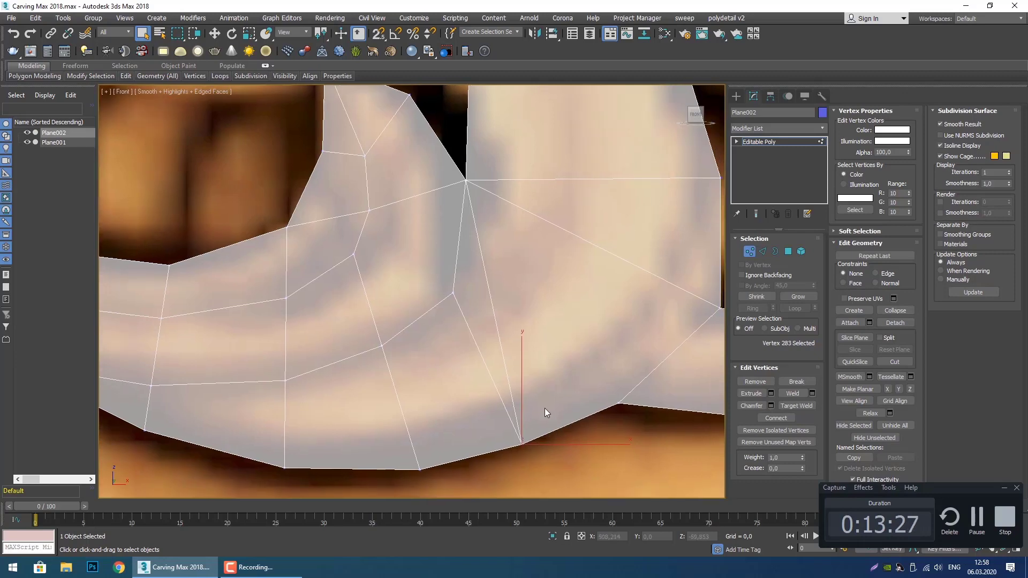
{"action": "scroll", "coordinate": [541, 410], "scroll_direction": "down", "scroll_amount": 2}
{"action": "middle_click_drag", "start_coordinate": [511, 378], "coordinate": [509, 379]}
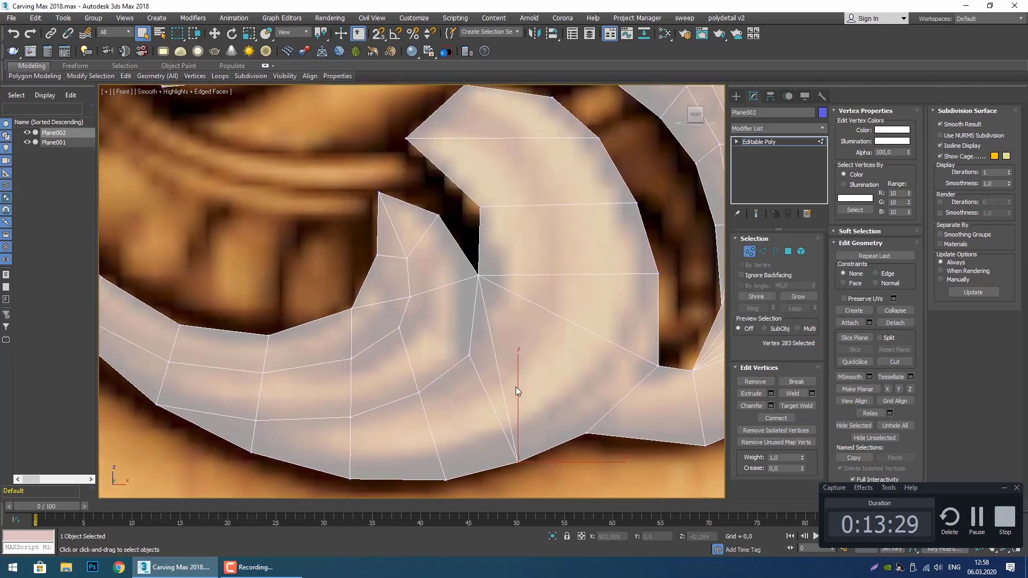
{"action": "key", "text": "2"}
{"action": "left_click", "coordinate": [497, 369]}
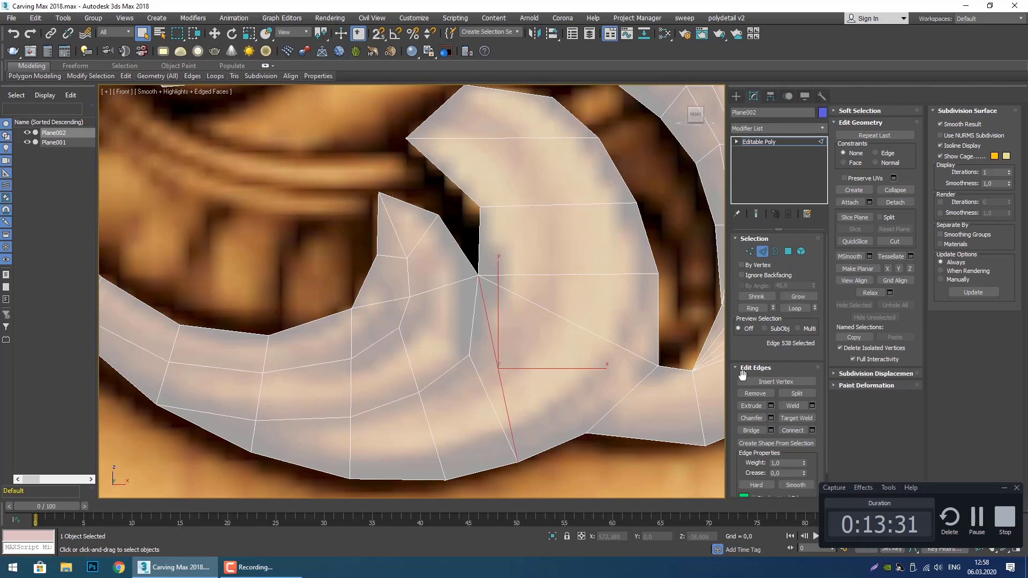
{"action": "left_click", "coordinate": [755, 394]}
{"action": "scroll", "coordinate": [531, 428], "scroll_direction": "down", "scroll_amount": 4}
Move the lower outline vertex of the new cross edge right along the carving's border and lower the notch vertex slightly.
{"action": "key", "text": "1"}
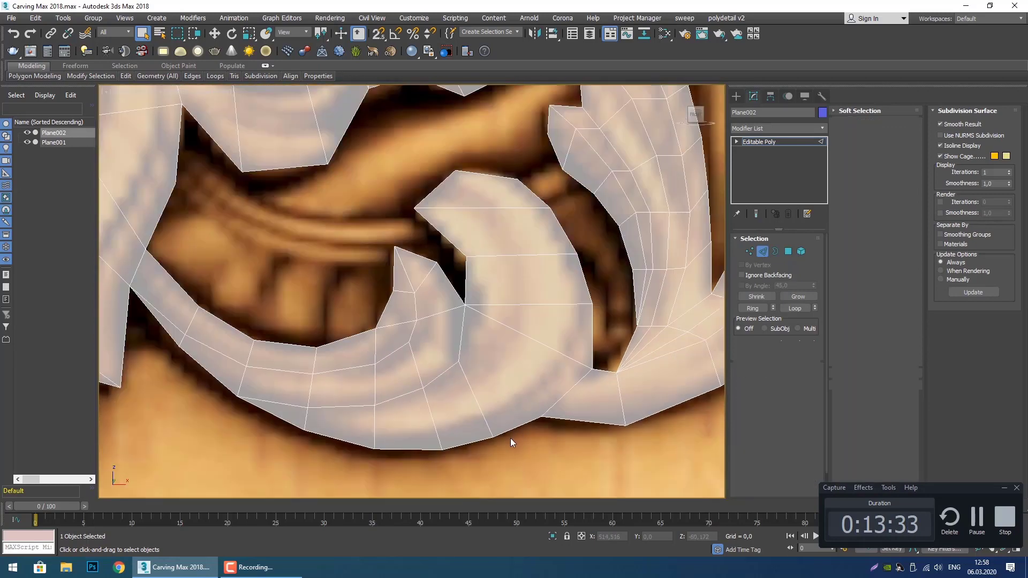
{"action": "left_click_drag", "start_coordinate": [508, 444], "coordinate": [479, 427]}
{"action": "key", "text": "w"}
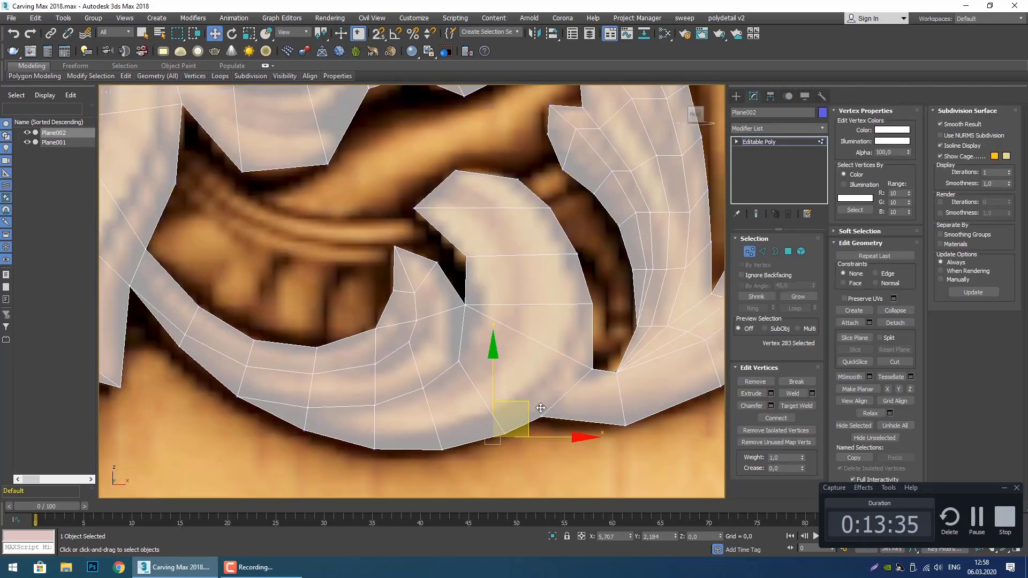
{"action": "left_click", "coordinate": [527, 409]}
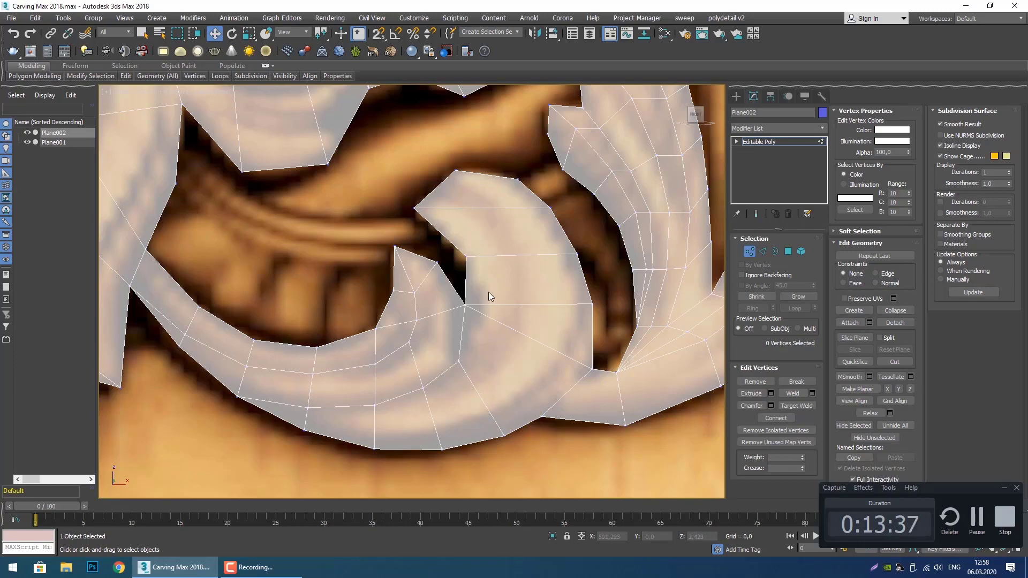
{"action": "left_click", "coordinate": [465, 306]}
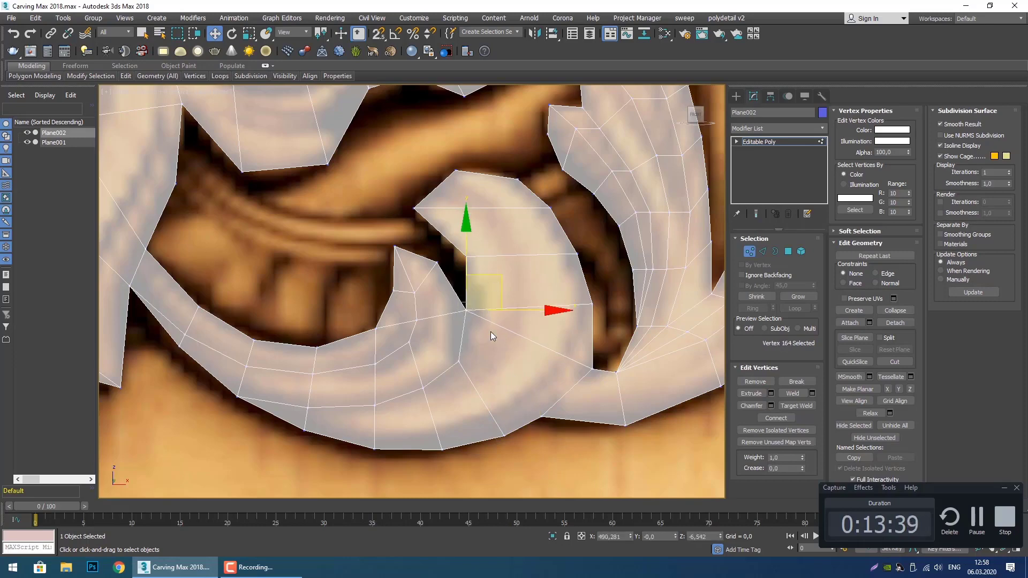
{"action": "left_click", "coordinate": [567, 438]}
{"action": "scroll", "coordinate": [567, 438], "scroll_direction": "up", "scroll_amount": 2}
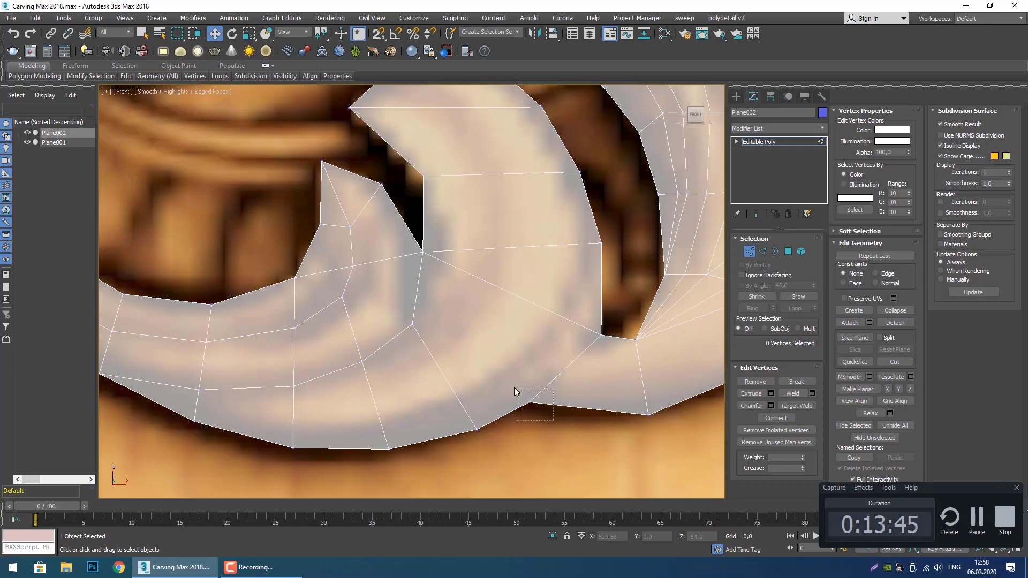
{"action": "left_click_drag", "start_coordinate": [514, 387], "coordinate": [545, 417]}
{"action": "left_click", "coordinate": [555, 437]}
Cut a lengthwise edge line from the band's lower outline up along the outer side of the curl to its top.
{"action": "scroll", "coordinate": [518, 374], "scroll_direction": "down", "scroll_amount": 5}
{"action": "scroll", "coordinate": [525, 374], "scroll_direction": "up", "scroll_amount": 3}
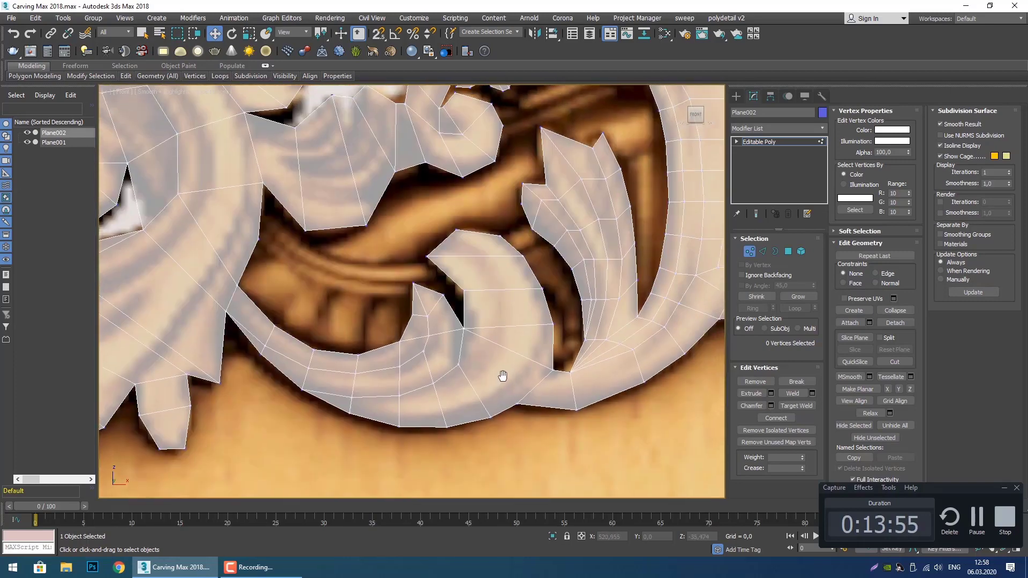
{"action": "middle_click_drag", "start_coordinate": [493, 404], "coordinate": [533, 395]}
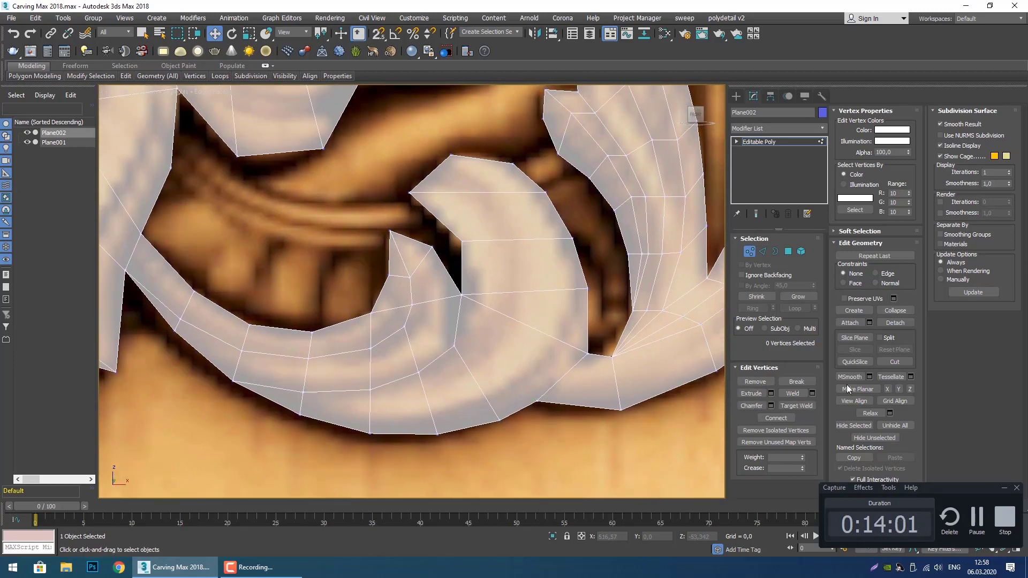
{"action": "left_click", "coordinate": [890, 361]}
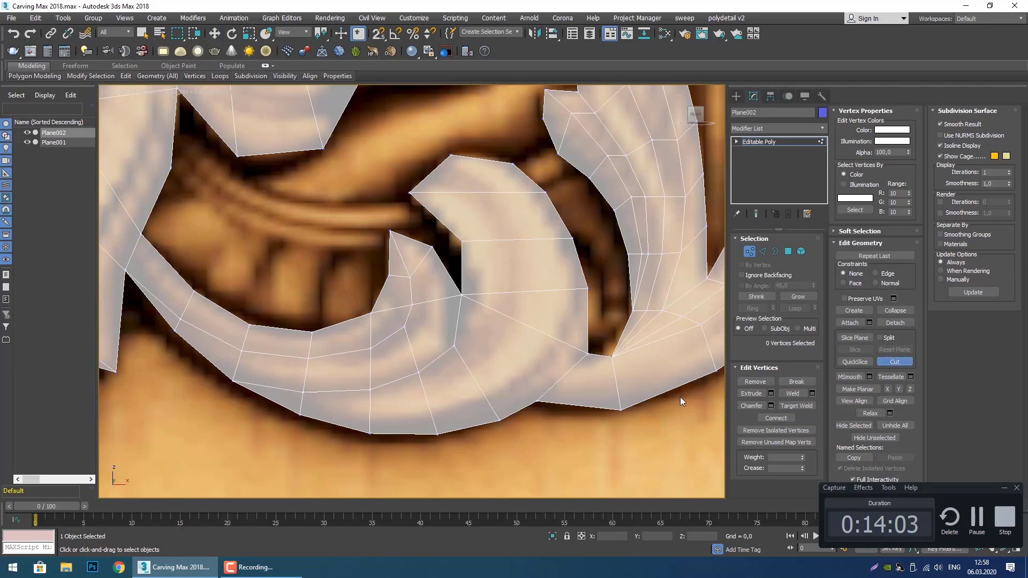
{"action": "left_click", "coordinate": [301, 416]}
{"action": "left_click", "coordinate": [370, 417]}
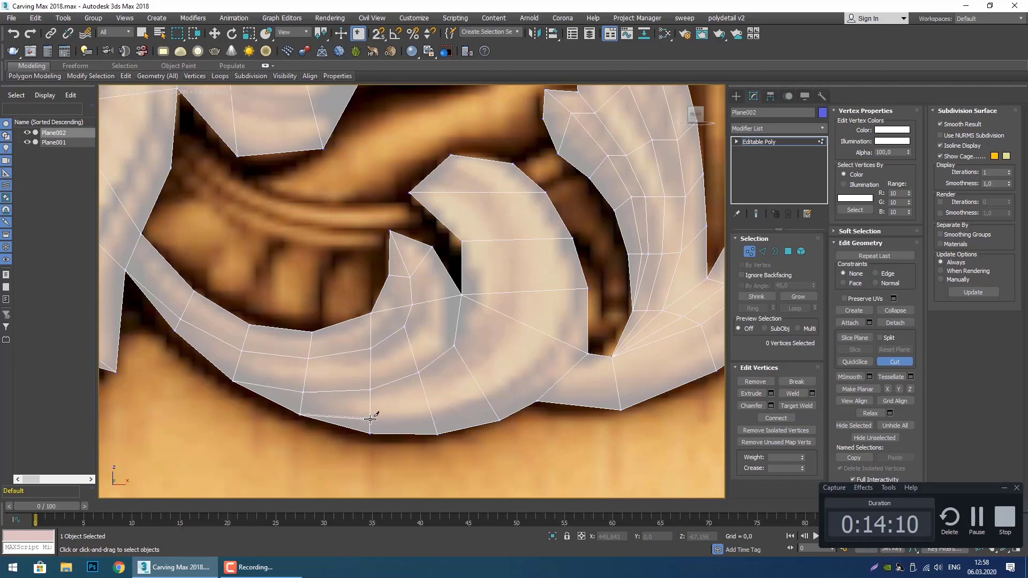
{"action": "left_click", "coordinate": [436, 414]}
{"action": "left_click", "coordinate": [559, 340]}
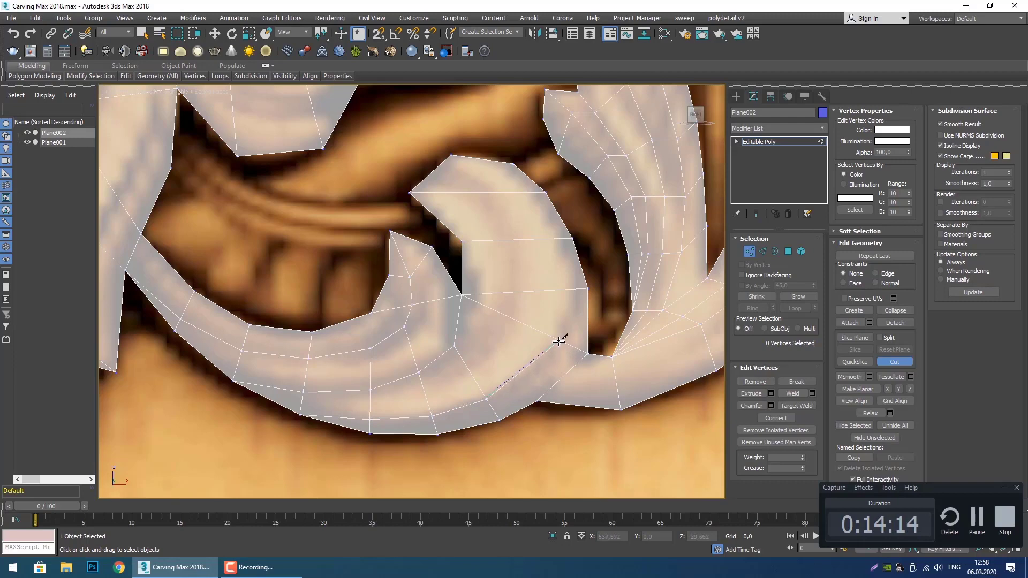
{"action": "left_click", "coordinate": [571, 288]}
{"action": "left_click", "coordinate": [557, 237]}
{"action": "left_click", "coordinate": [528, 192]}
{"action": "scroll", "coordinate": [489, 159], "scroll_direction": "down", "scroll_amount": 2}
{"action": "scroll", "coordinate": [569, 287], "scroll_direction": "down", "scroll_amount": 2}
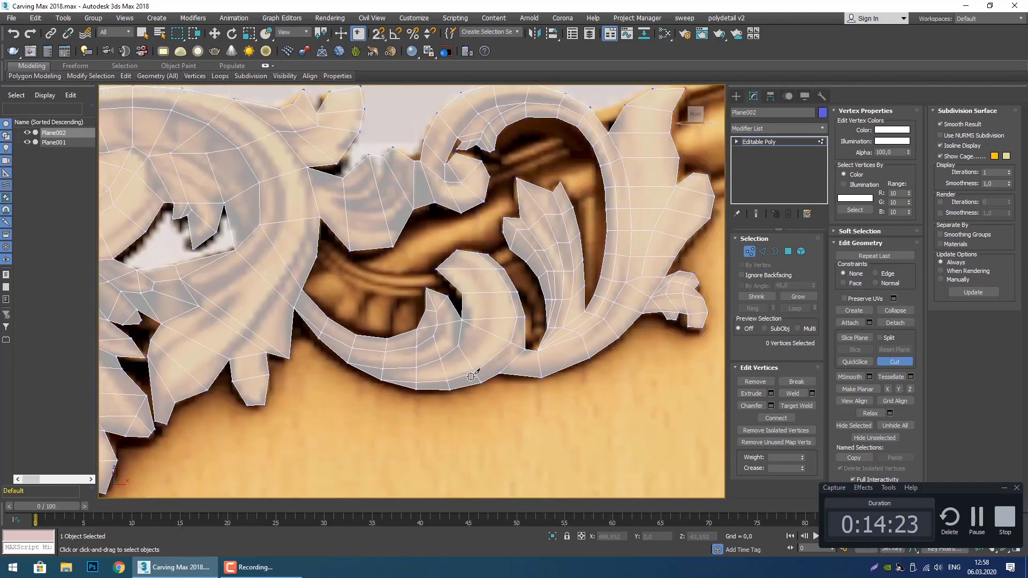
Cut a second lengthwise edge line from the band's inner line up through the middle of the curl to its top edge.
{"action": "middle_click_drag", "start_coordinate": [476, 382], "coordinate": [476, 396]}
{"action": "scroll", "coordinate": [477, 396], "scroll_direction": "up", "scroll_amount": 2}
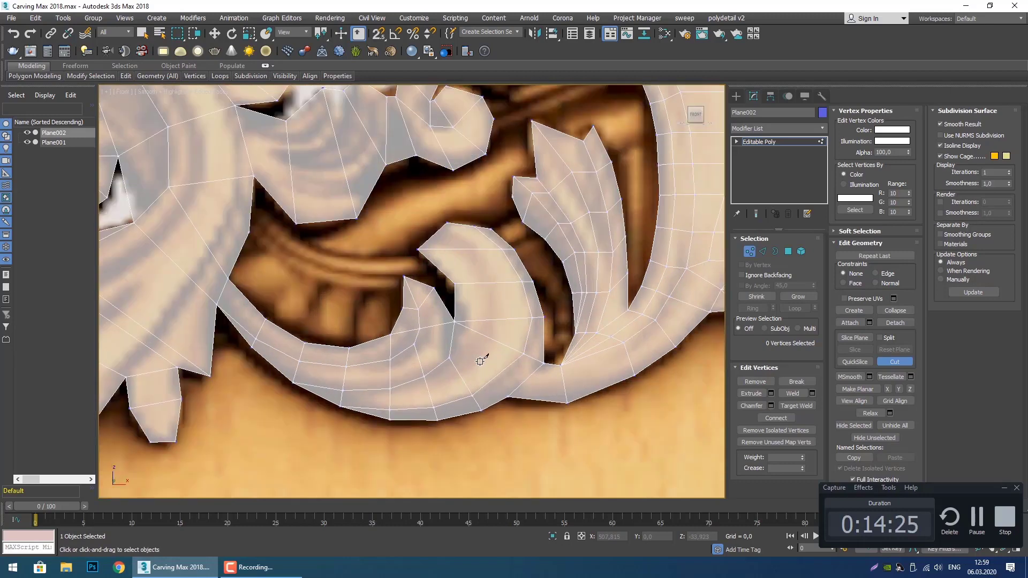
{"action": "scroll", "coordinate": [482, 356], "scroll_direction": "up", "scroll_amount": 2}
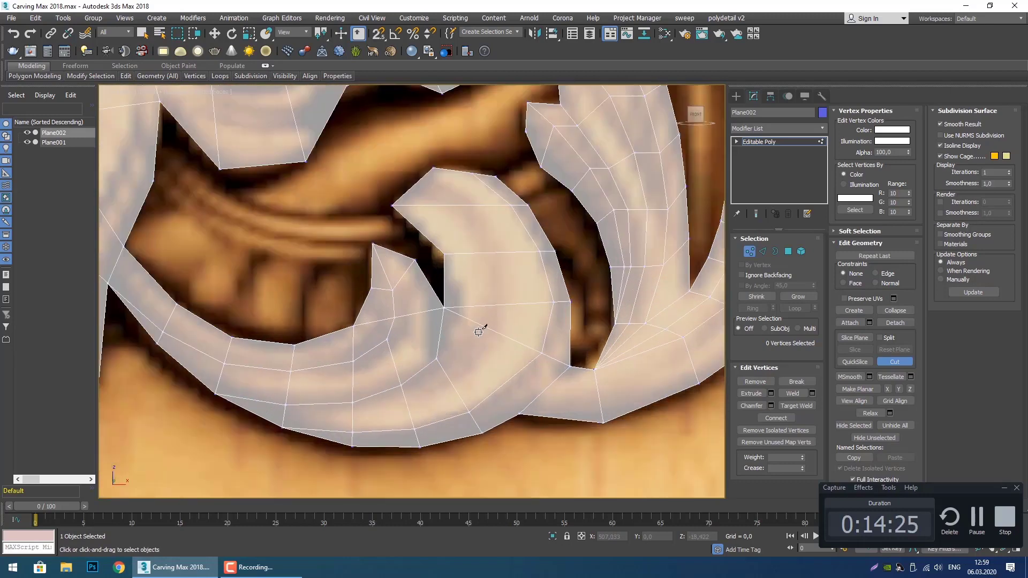
{"action": "left_click", "coordinate": [352, 404]}
{"action": "left_click", "coordinate": [406, 398]}
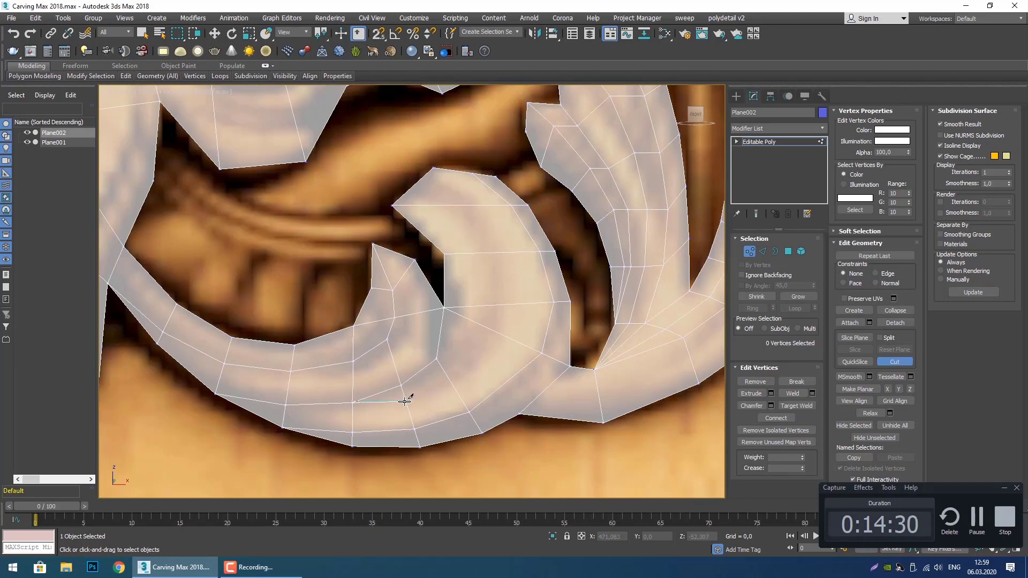
{"action": "left_click", "coordinate": [454, 383]}
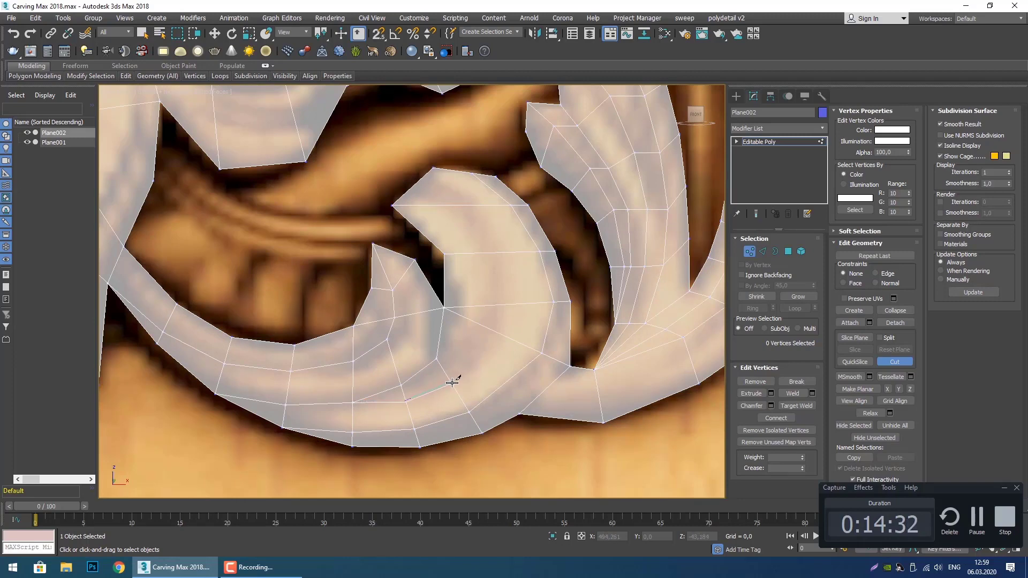
{"action": "left_click", "coordinate": [499, 333]}
{"action": "left_click", "coordinate": [497, 252]}
{"action": "left_click", "coordinate": [474, 204]}
{"action": "right_click", "coordinate": [469, 243]}
{"action": "scroll", "coordinate": [471, 298], "scroll_direction": "down", "scroll_amount": 5}
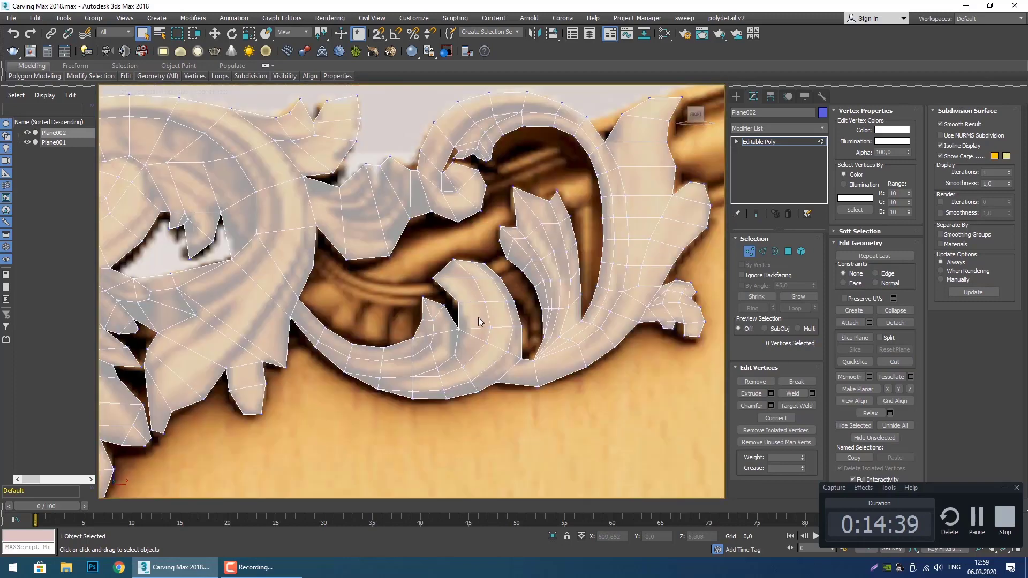
Reposition the vertices on the curl's top edge to round its outline along the reference carving.
{"action": "scroll", "coordinate": [477, 320], "scroll_direction": "up", "scroll_amount": 5}
{"action": "middle_click_drag", "start_coordinate": [489, 335], "coordinate": [474, 284]}
{"action": "left_click_drag", "start_coordinate": [434, 200], "coordinate": [483, 156]}
{"action": "key", "text": "w"}
{"action": "left_click", "coordinate": [436, 174]}
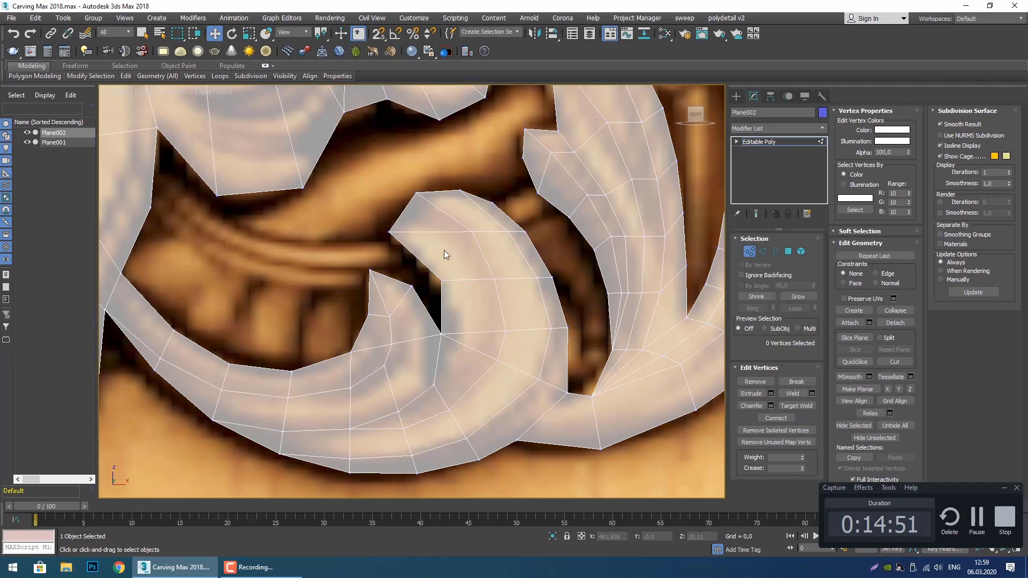
Move the left vertex of the curl's top edge slightly right and down.
{"action": "left_click", "coordinate": [417, 192]}
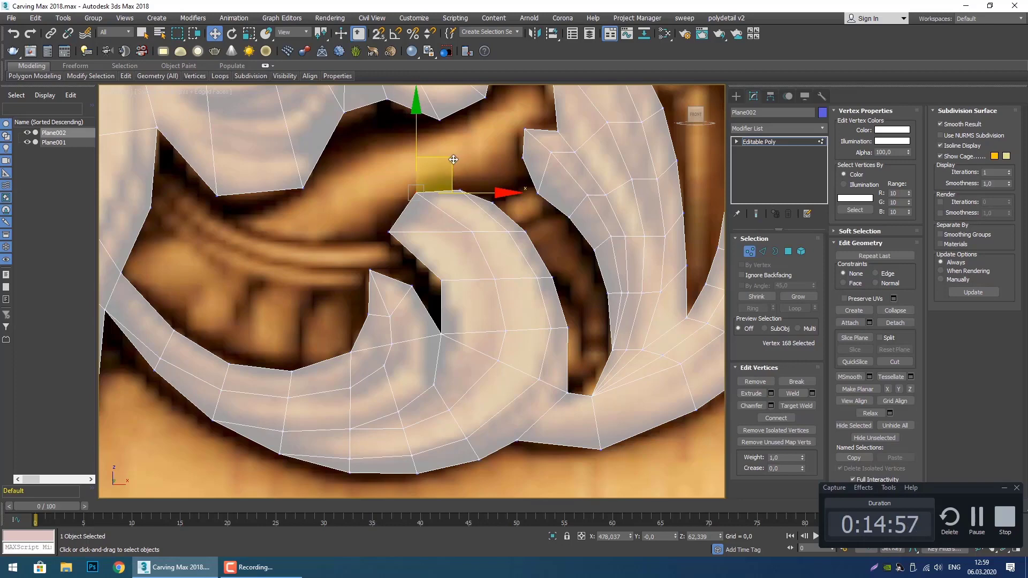
{"action": "left_click_drag", "start_coordinate": [455, 159], "coordinate": [459, 161]}
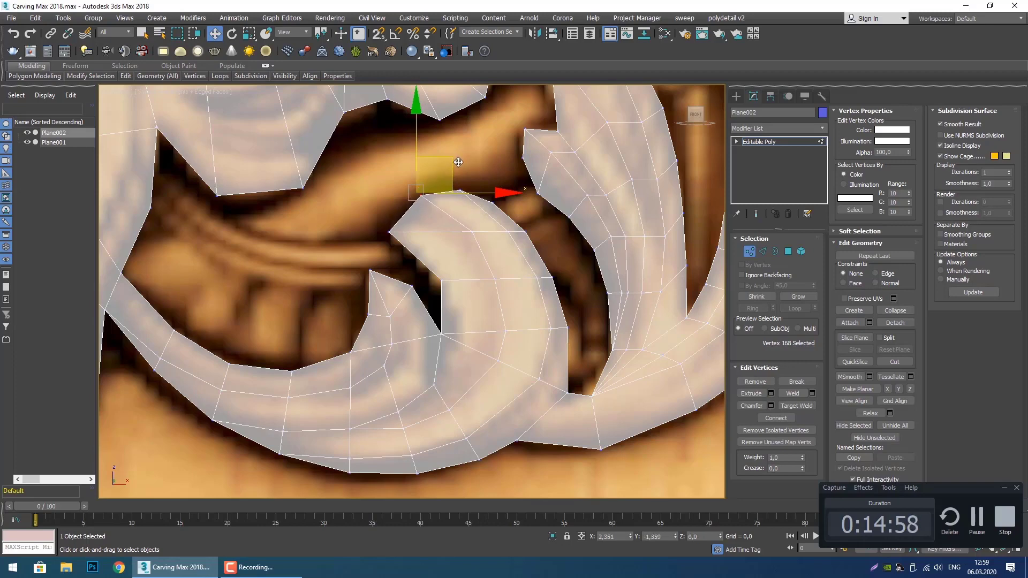
{"action": "left_click", "coordinate": [456, 244]}
{"action": "middle_click_drag", "start_coordinate": [453, 285], "coordinate": [455, 262]}
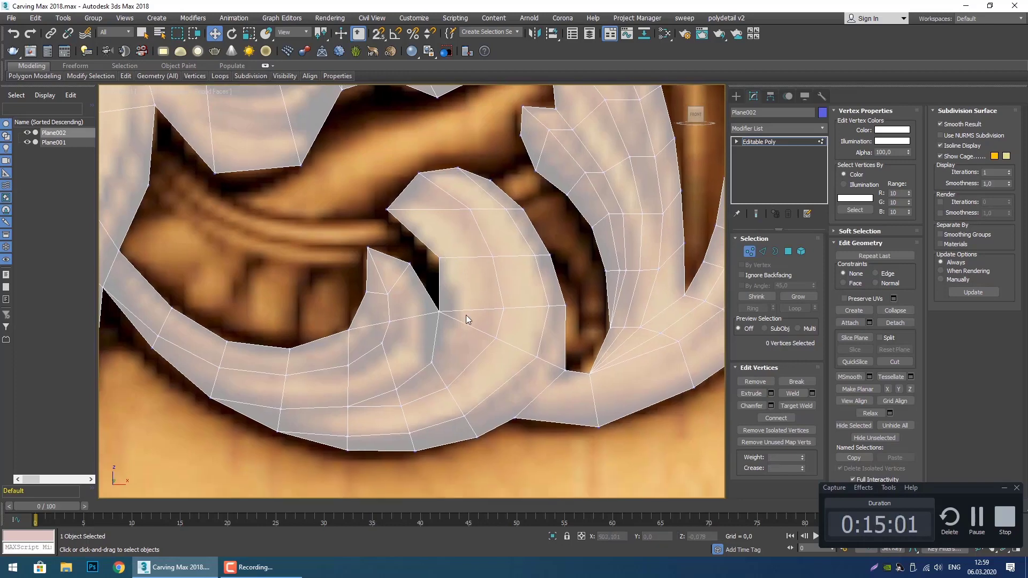